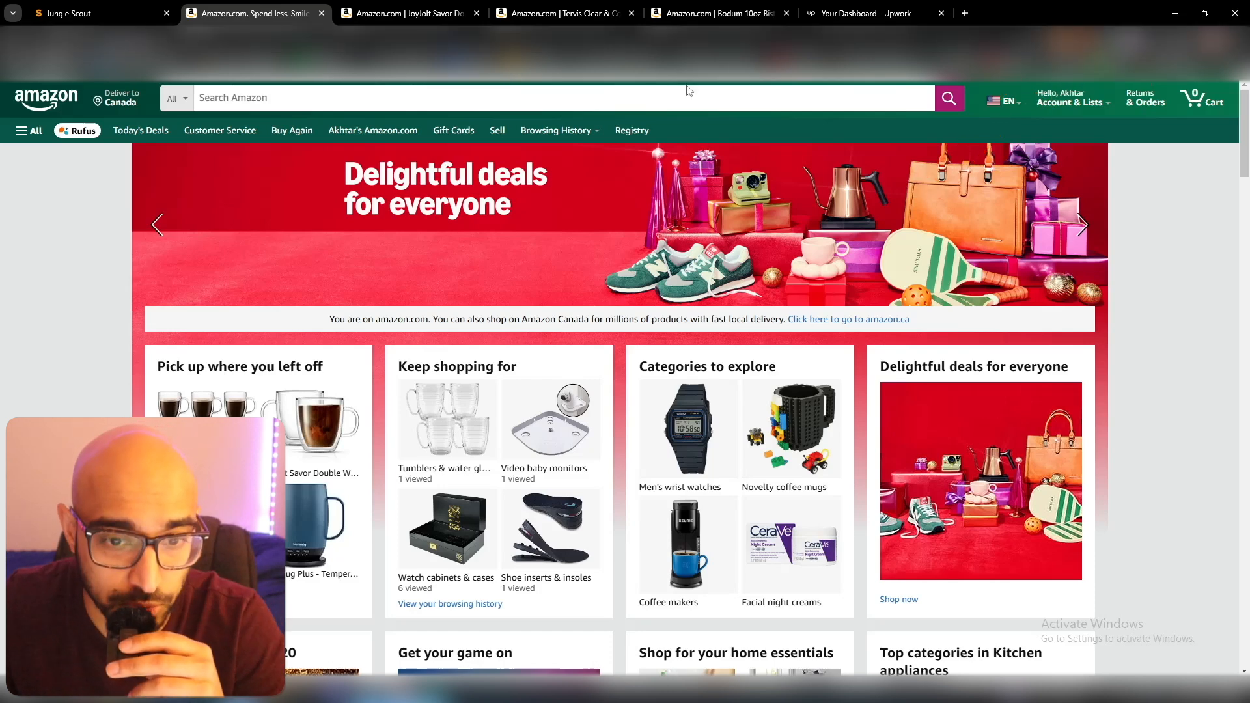
Search Amazon for double insulated coffee mugs.
left_click(650, 100)
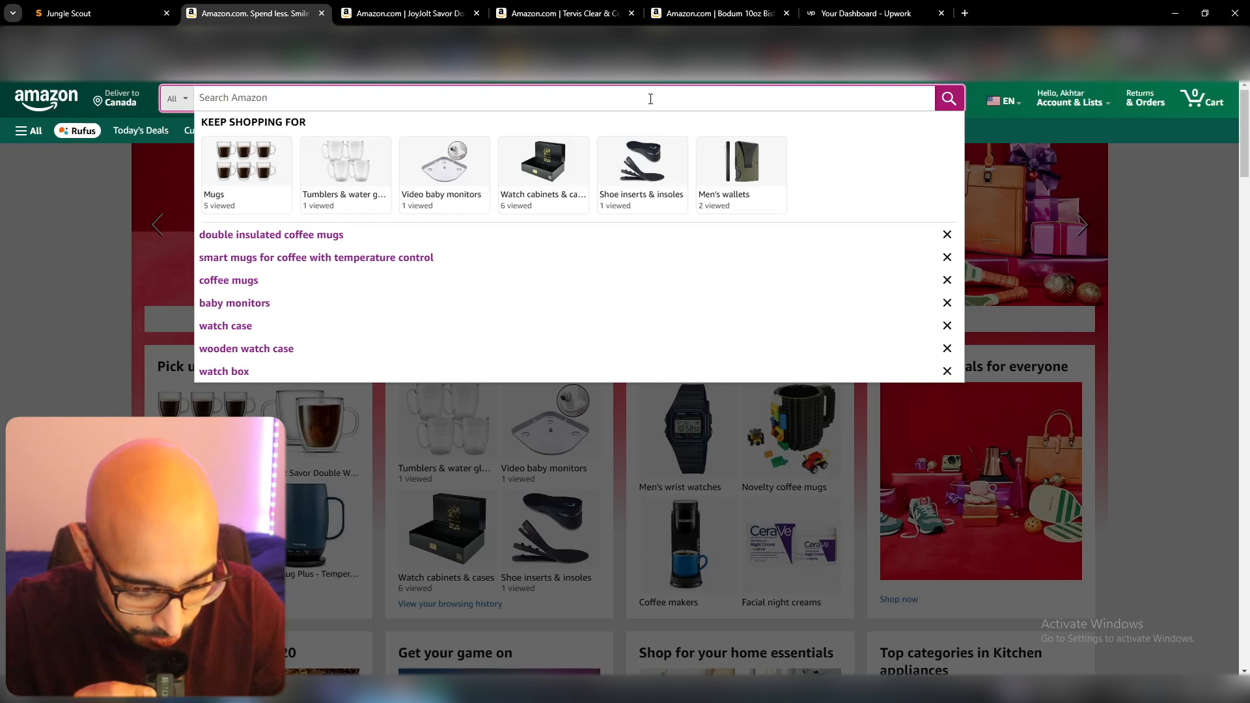
type("double")
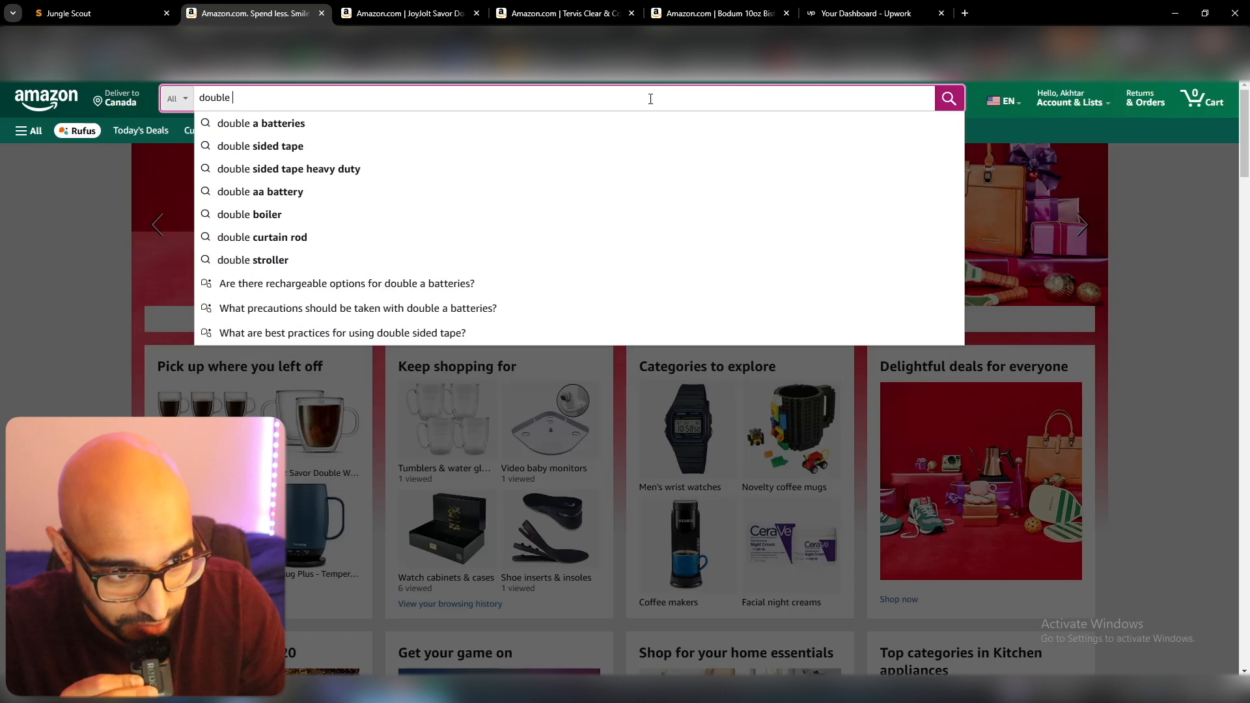
type("insulated coffee mugs")
key("Return")
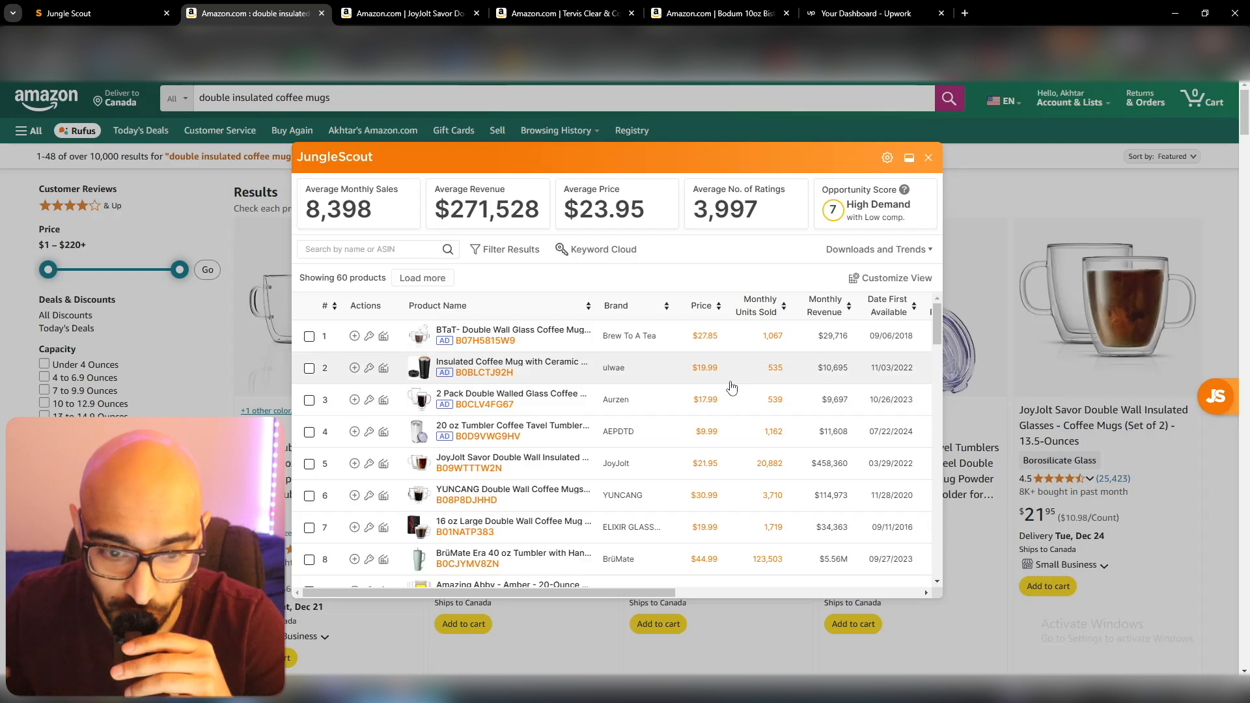
Hide the four sponsored products at the head of the JungleScout product list.
left_click(309, 336)
left_click(309, 368)
left_click(309, 400)
left_click(310, 432)
left_click(424, 279)
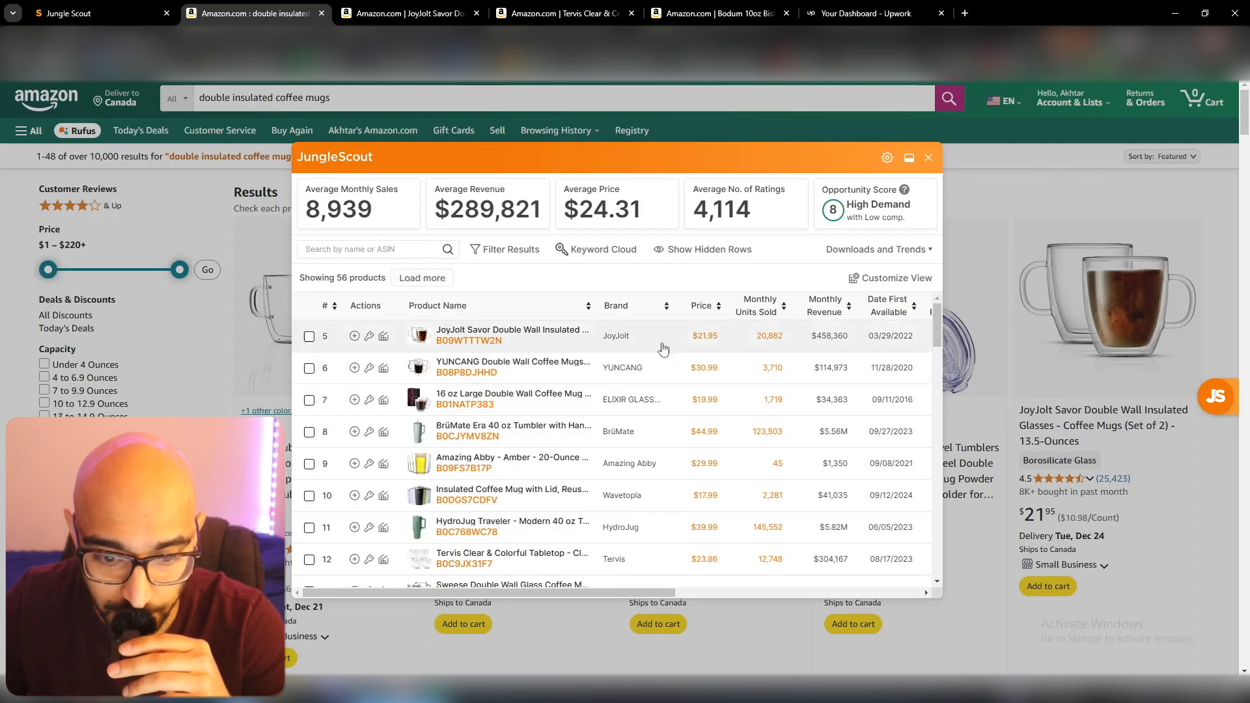
Sort the JungleScout product list by monthly revenue, highest first.
left_click_drag(563, 591, 652, 599)
left_click(696, 306)
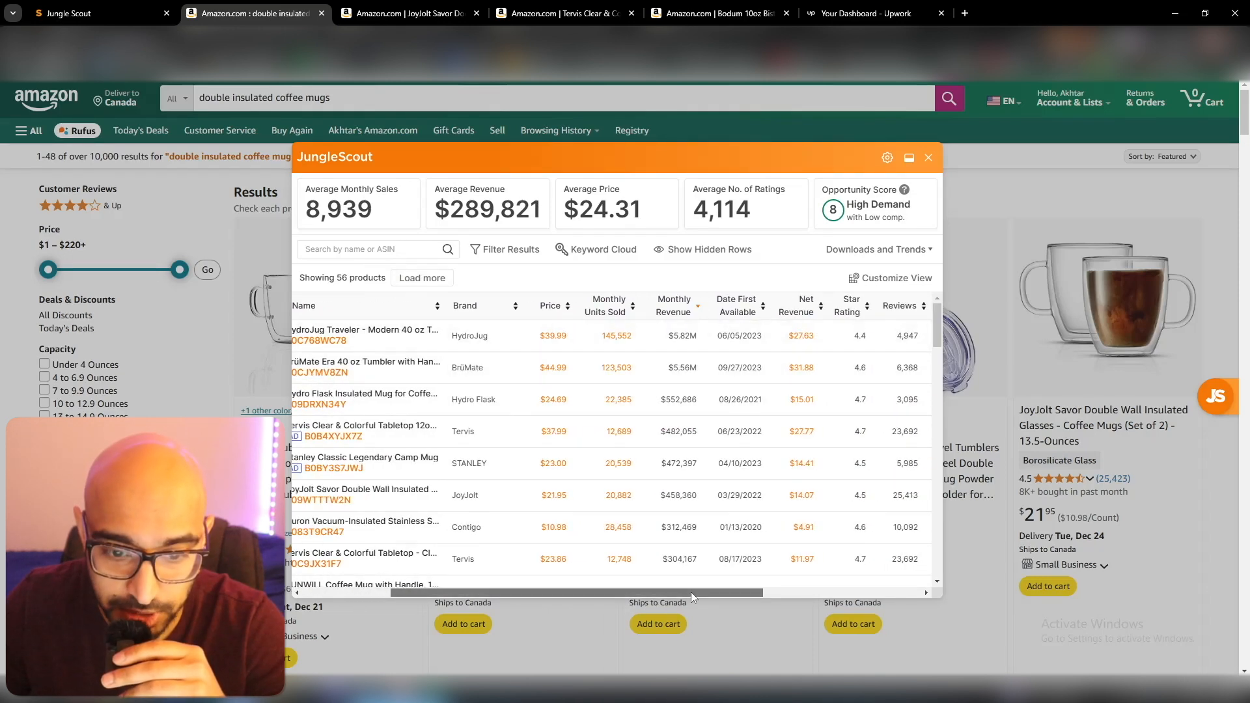
left_click_drag(690, 591, 502, 588)
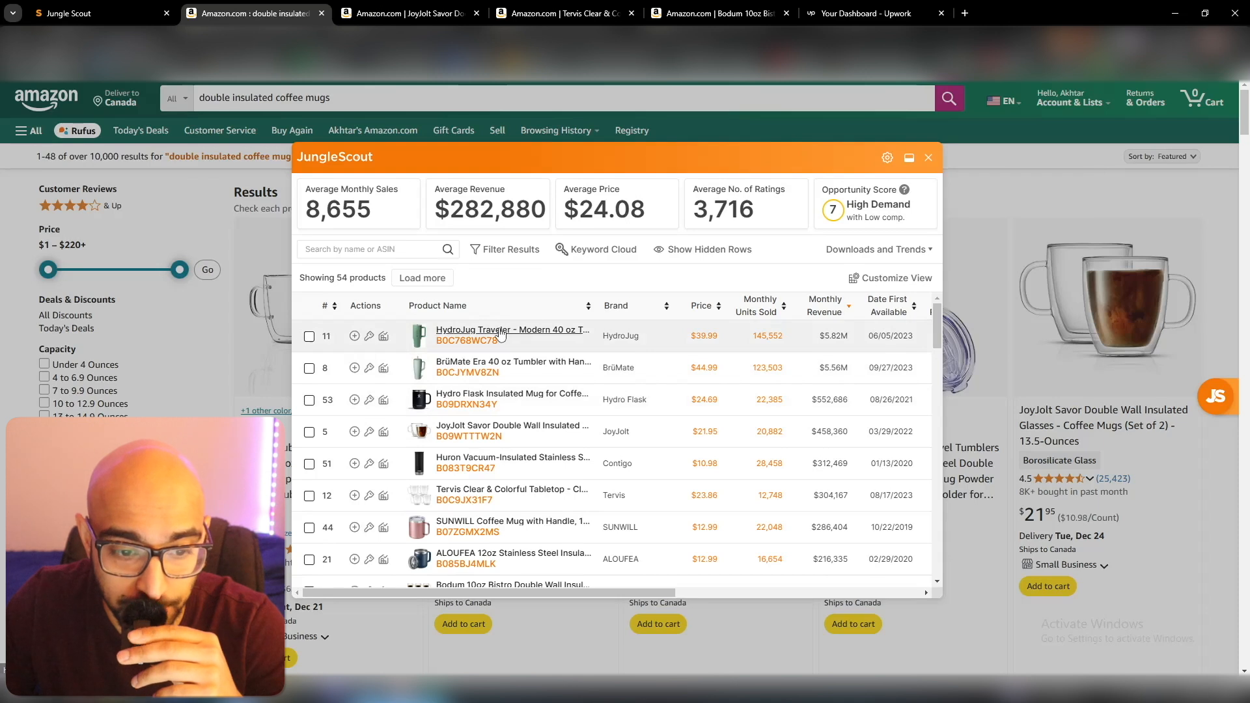
Hide the dissimilar HydroJug, BrüMate and Hydro Flask products from the JungleScout list.
mouse_move(419, 343)
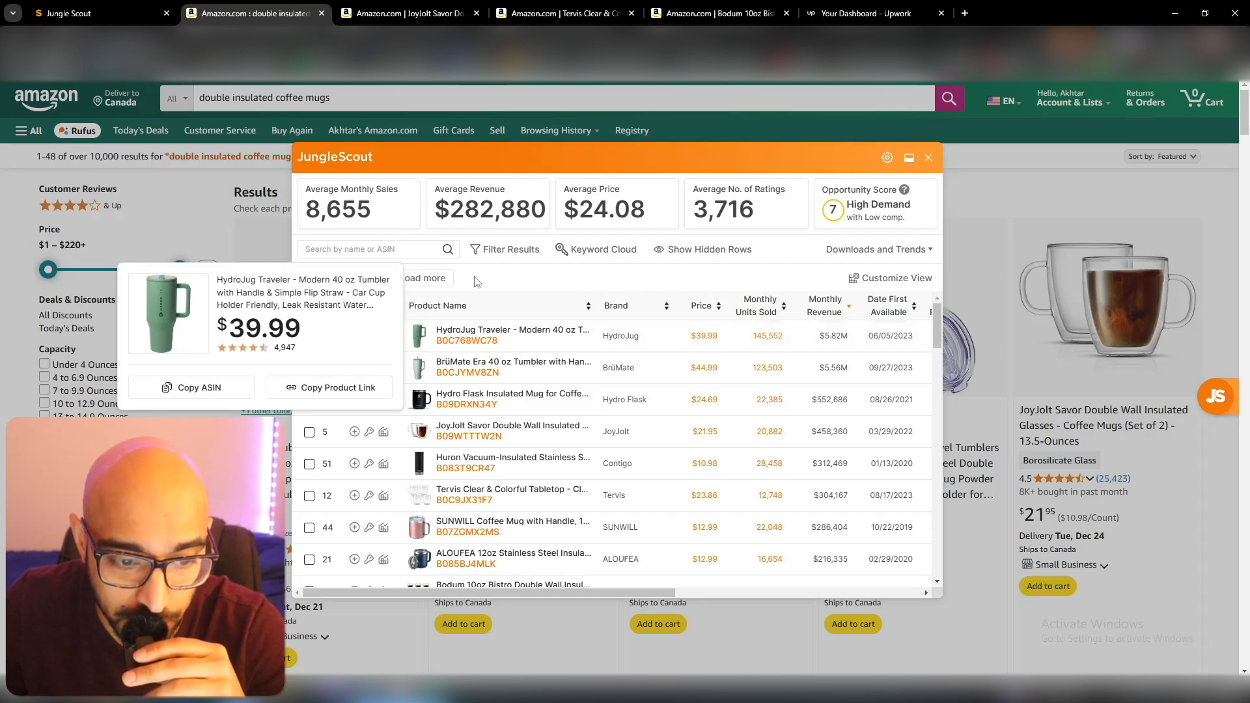
left_click(309, 336)
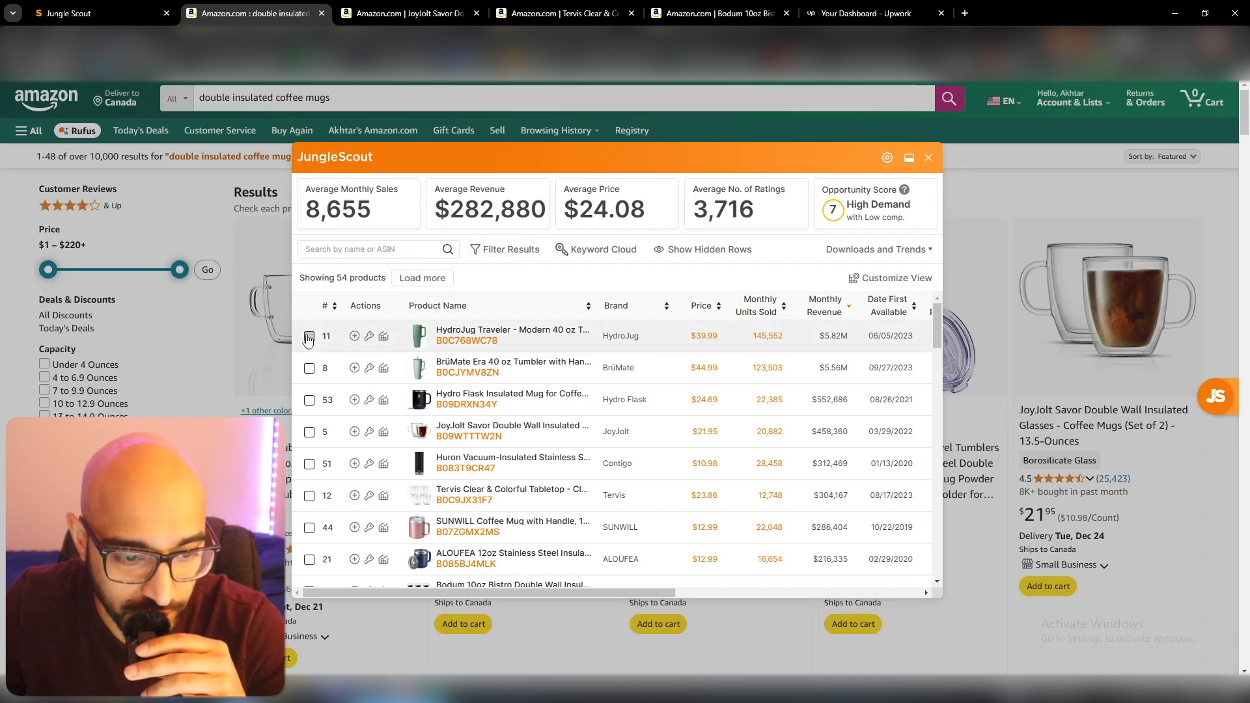
left_click(309, 368)
left_click(309, 399)
mouse_move(419, 398)
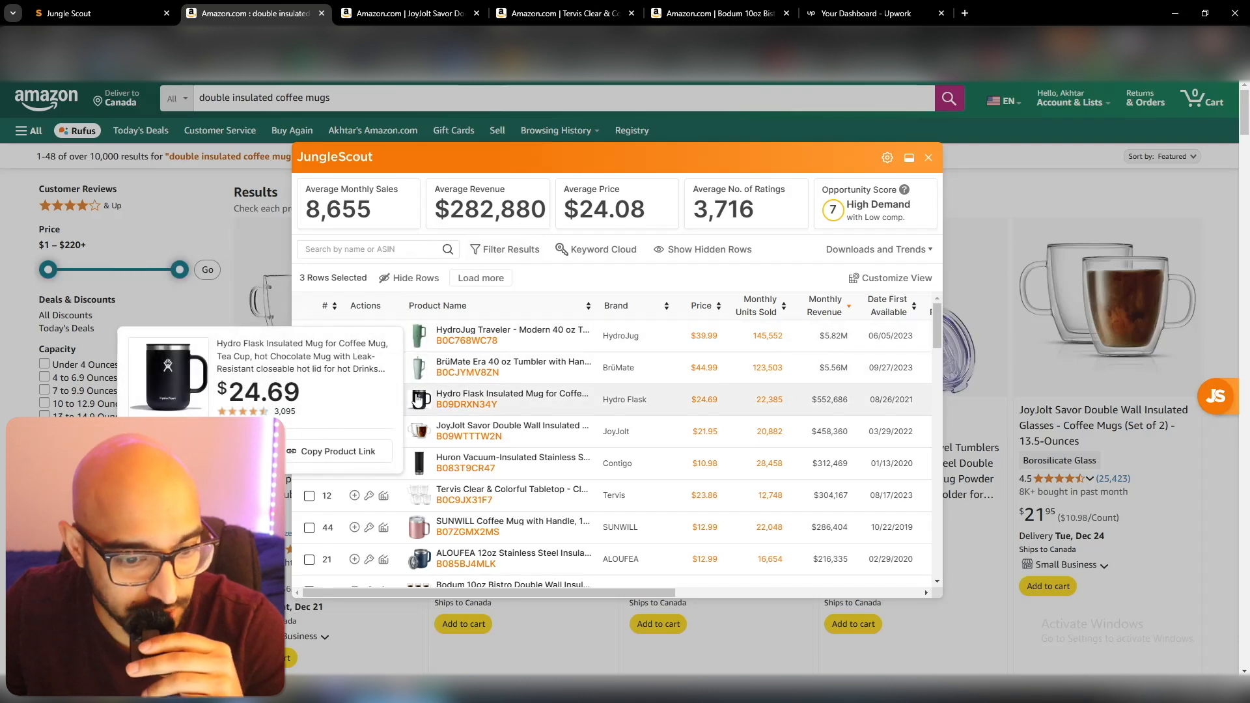
left_click(416, 279)
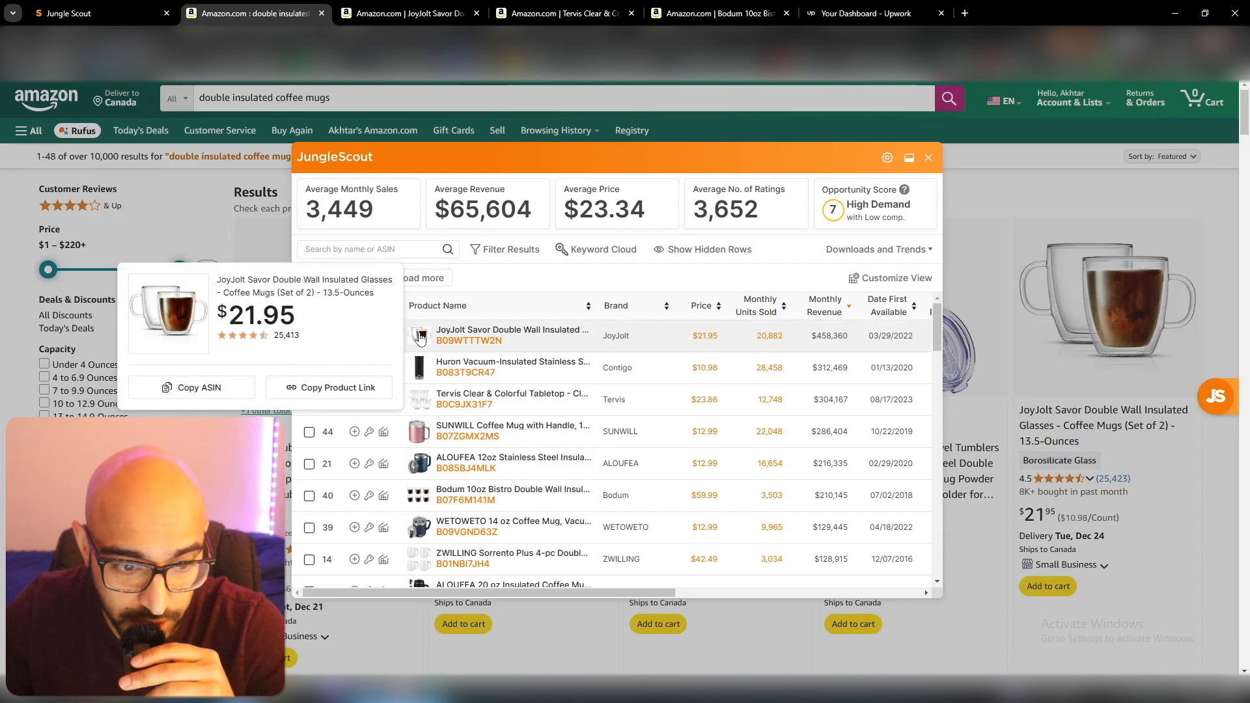
View the JoyJolt Savor Double Wall Insulated Glasses listing in its own tab and return to the product list.
right_click(496, 330)
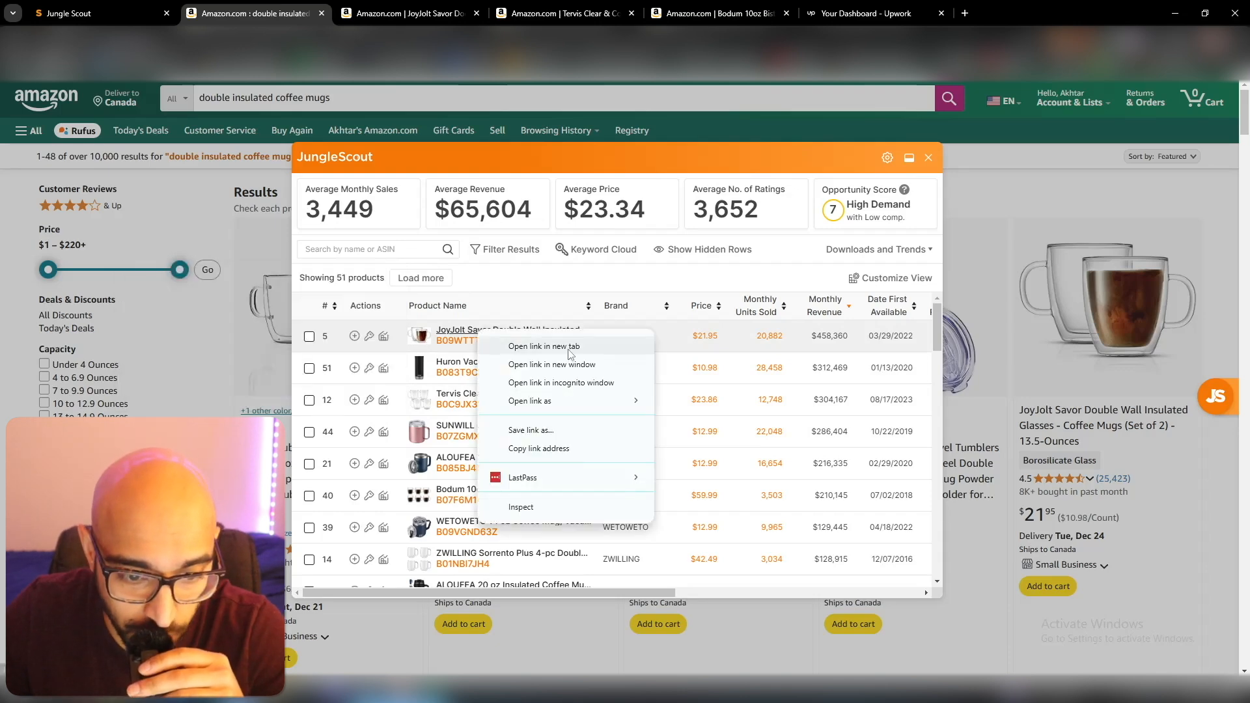
left_click(565, 279)
key("ctrl+Tab")
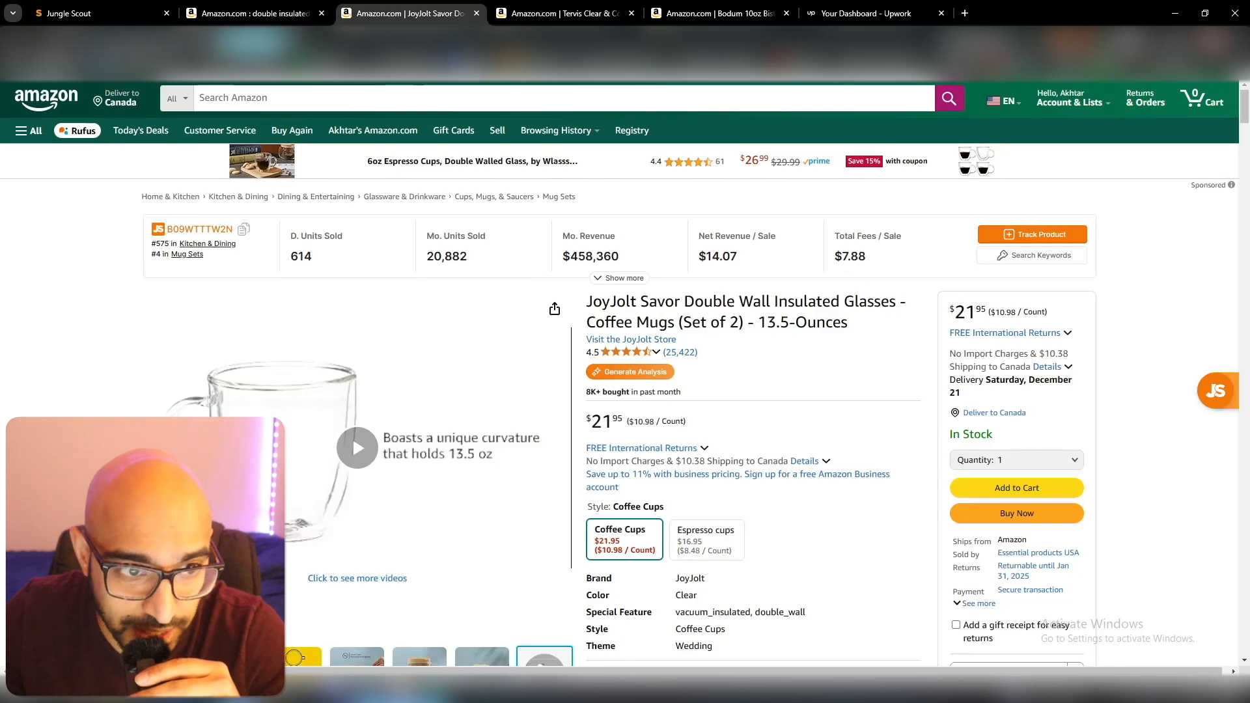
key("ctrl+shift+Tab")
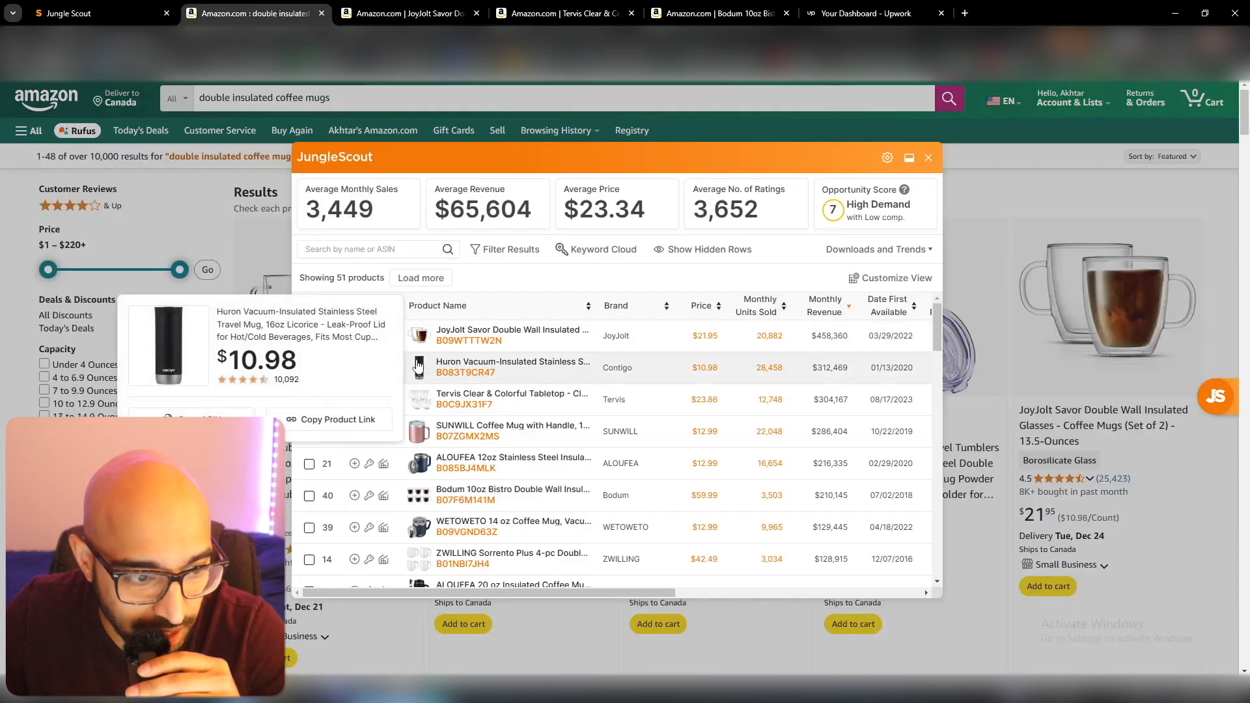
Check the Tervis and Bodum mug sets in the list and review the JoyJolt, Tervis and Bodum product pages.
right_click(418, 404)
left_click(528, 305)
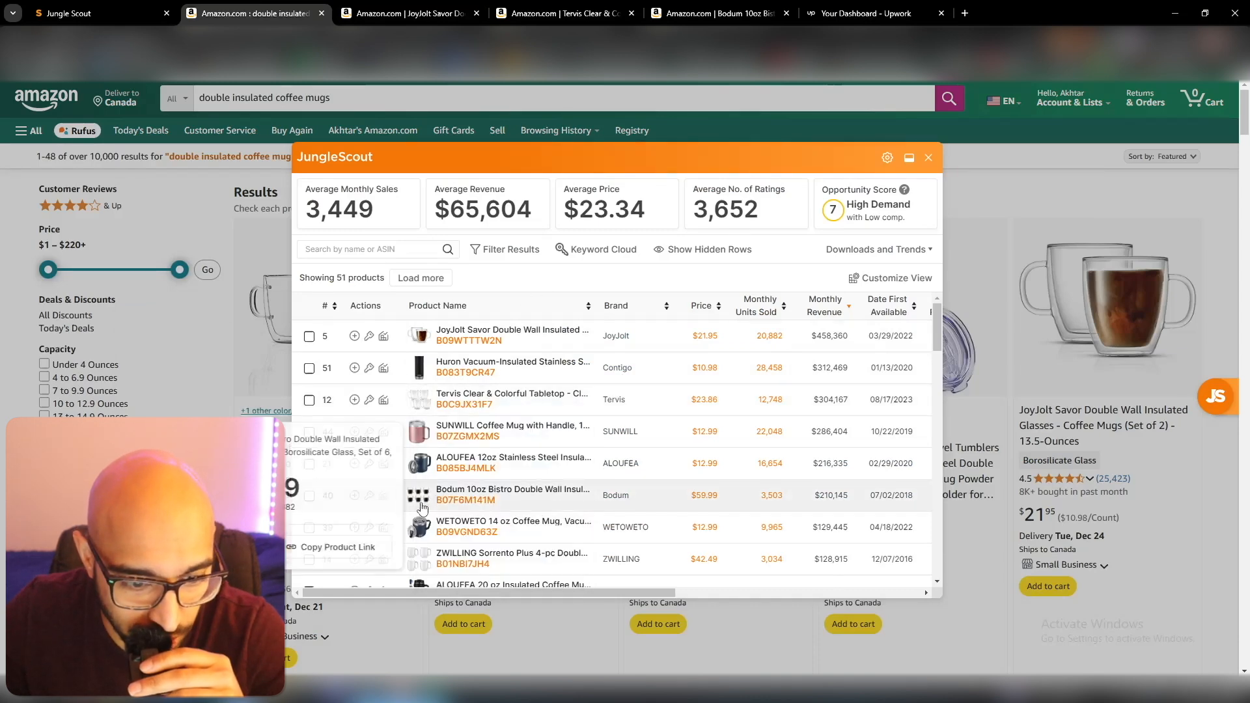
right_click(420, 332)
left_click(622, 291)
left_click(410, 13)
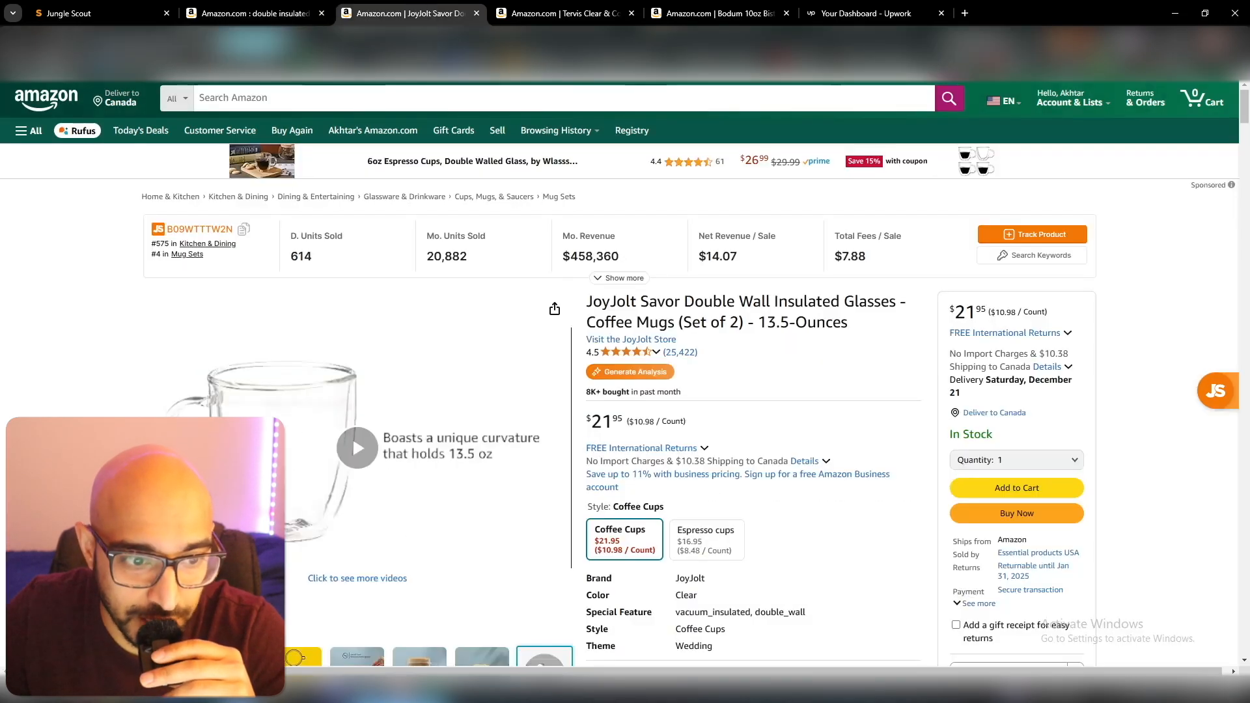
left_click(580, 9)
left_click(715, 8)
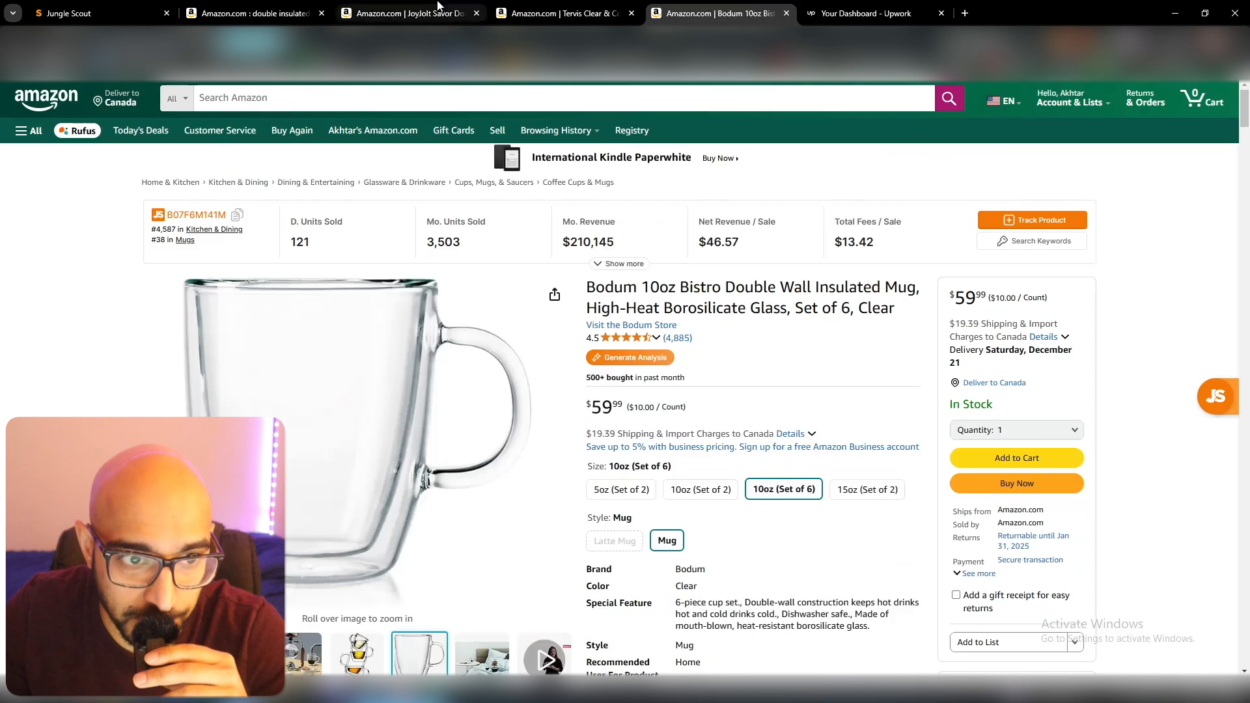
left_click(430, 12)
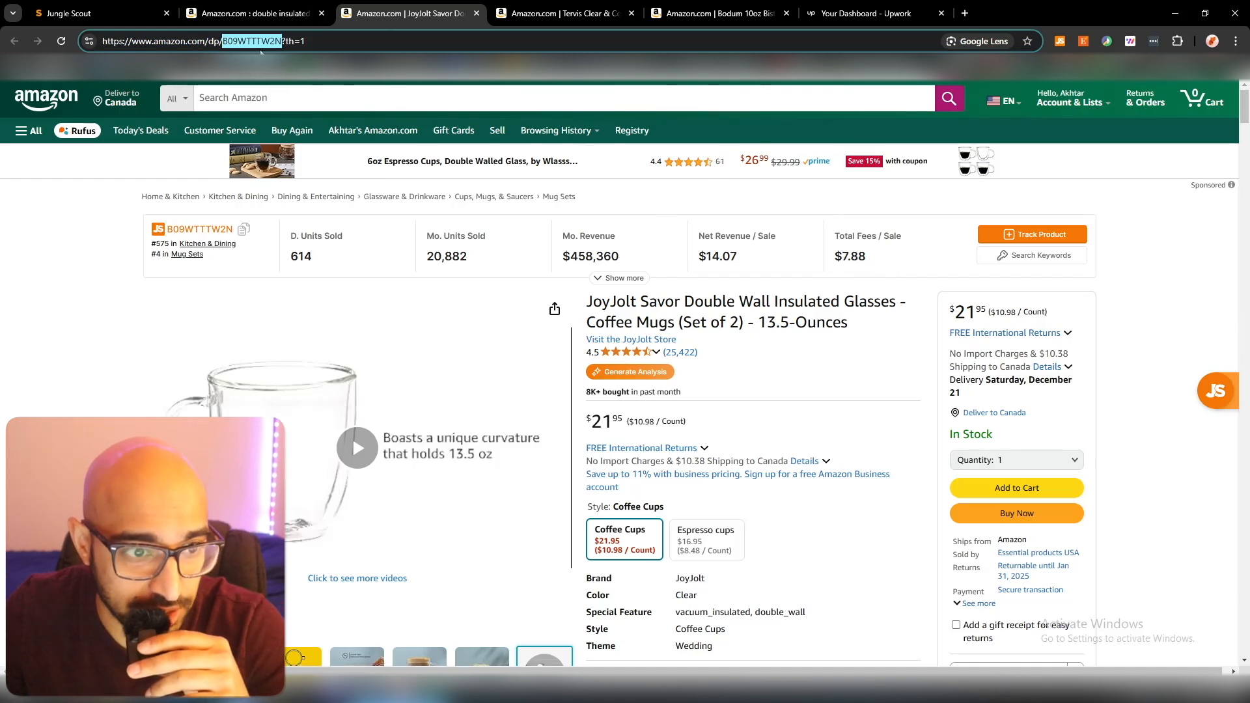
Copy the ASIN B09WTTTW2N from the web address of the JoyJolt product page.
left_click(277, 41)
left_click_drag(327, 41, 262, 39)
right_click(282, 42)
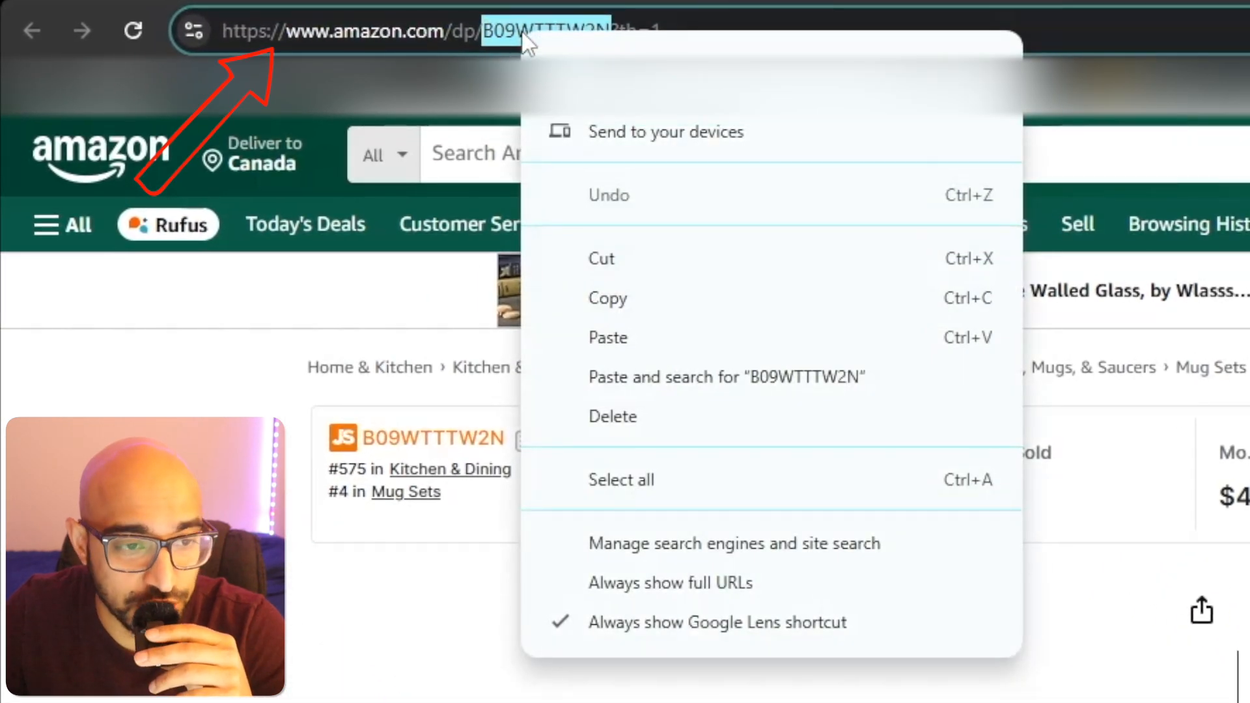
left_click(686, 300)
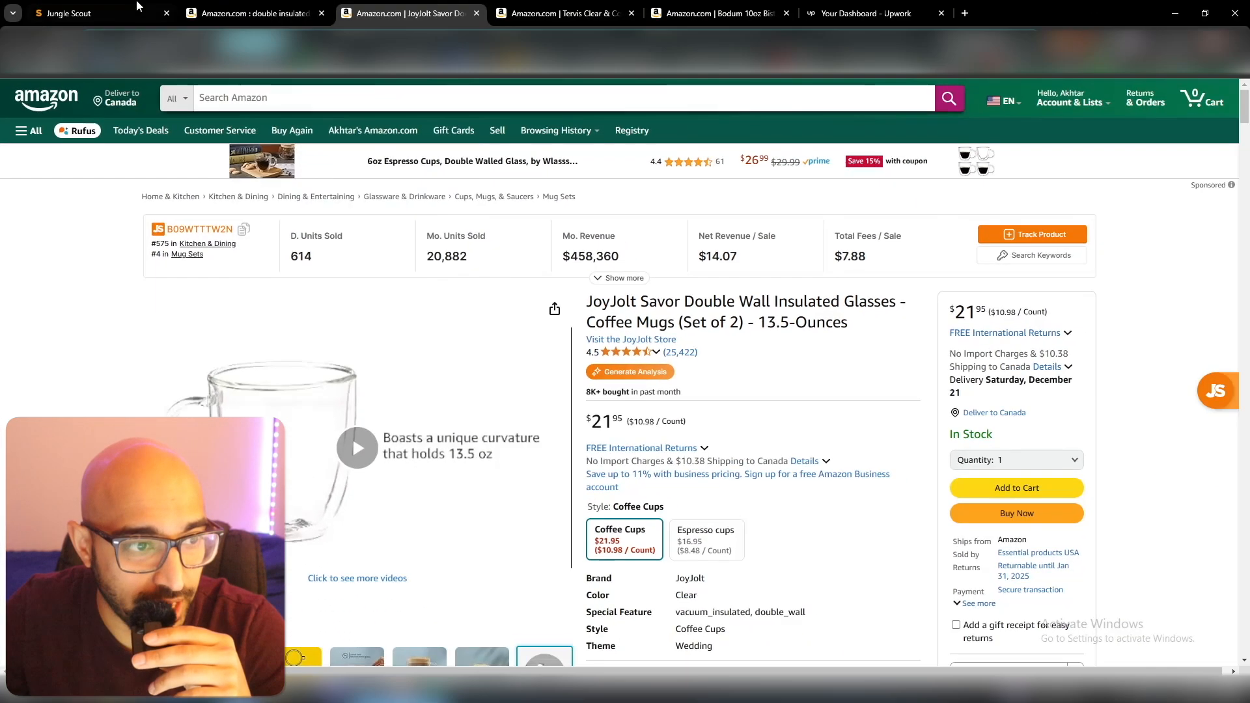
Run a reverse ASIN search for B09WTTTW2N in Jungle Scout's Keyword Scout for the United States marketplace.
key("ctrl+1")
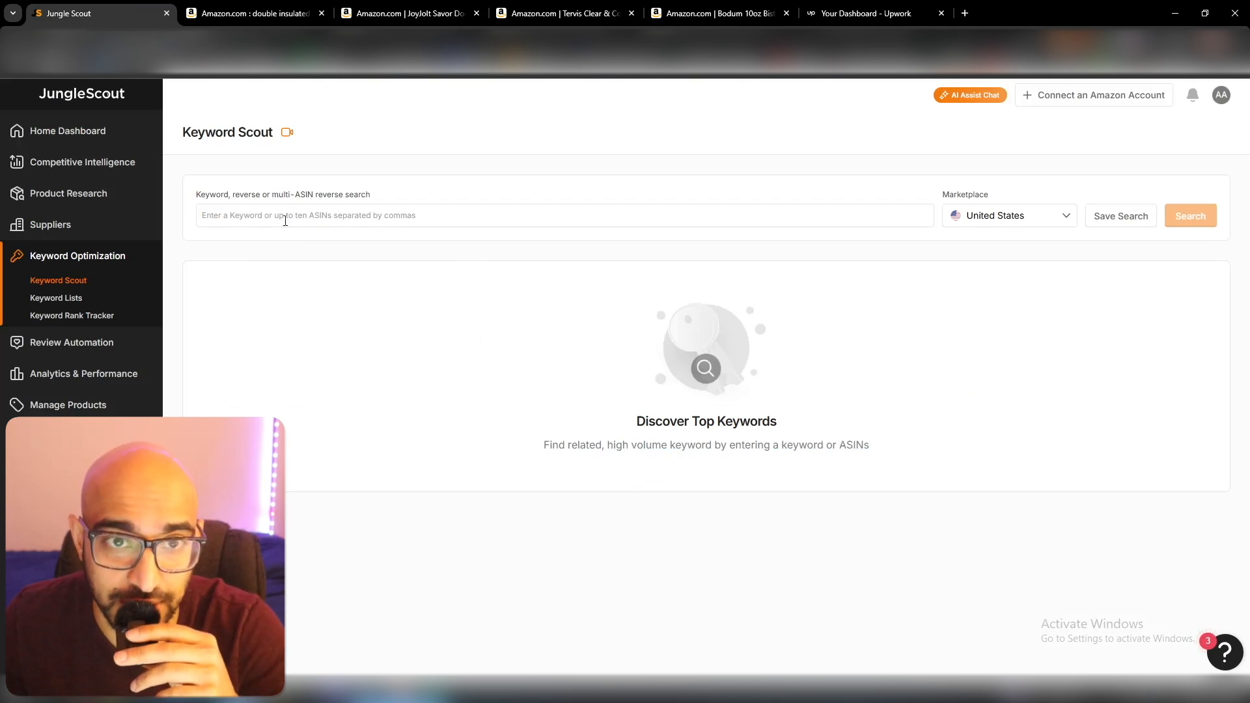
left_click(285, 220)
key("ctrl+v")
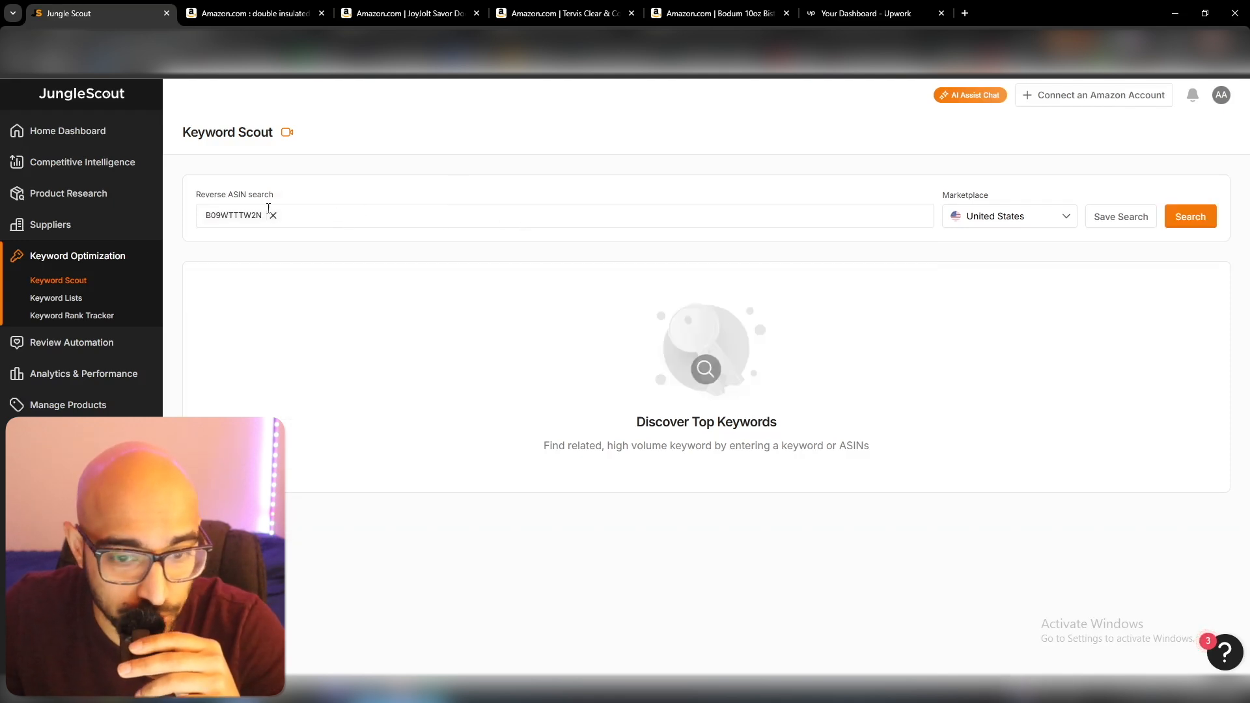
left_click(1191, 219)
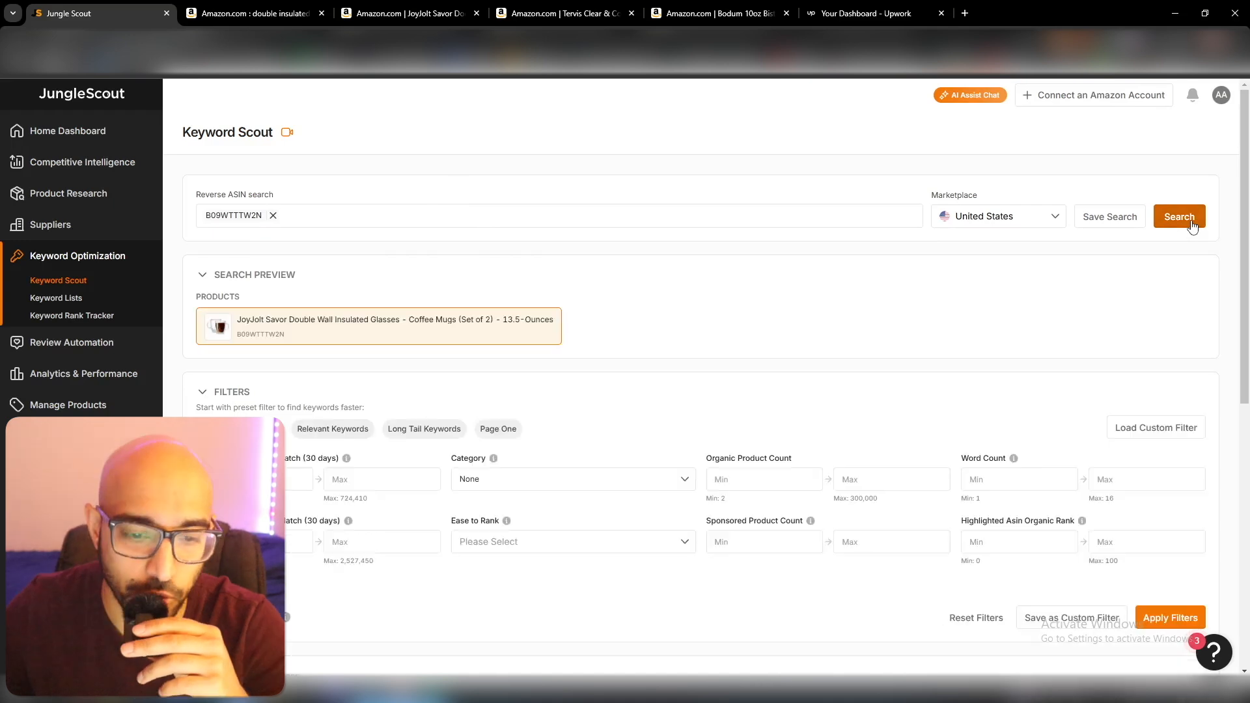
Examine the keywords found for the JoyJolt mugs, with their search volumes, PPC bids and organic ranks.
scroll(779, 274, "down", 8)
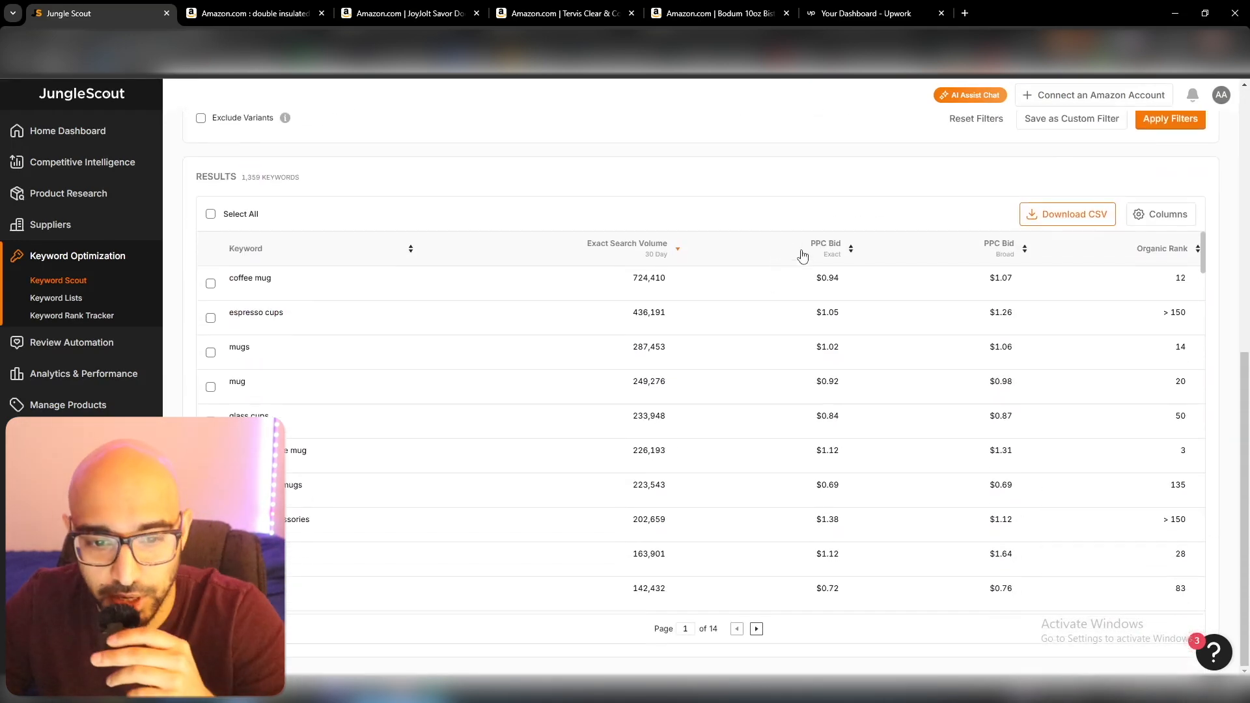
mouse_move(282, 297)
mouse_move(330, 386)
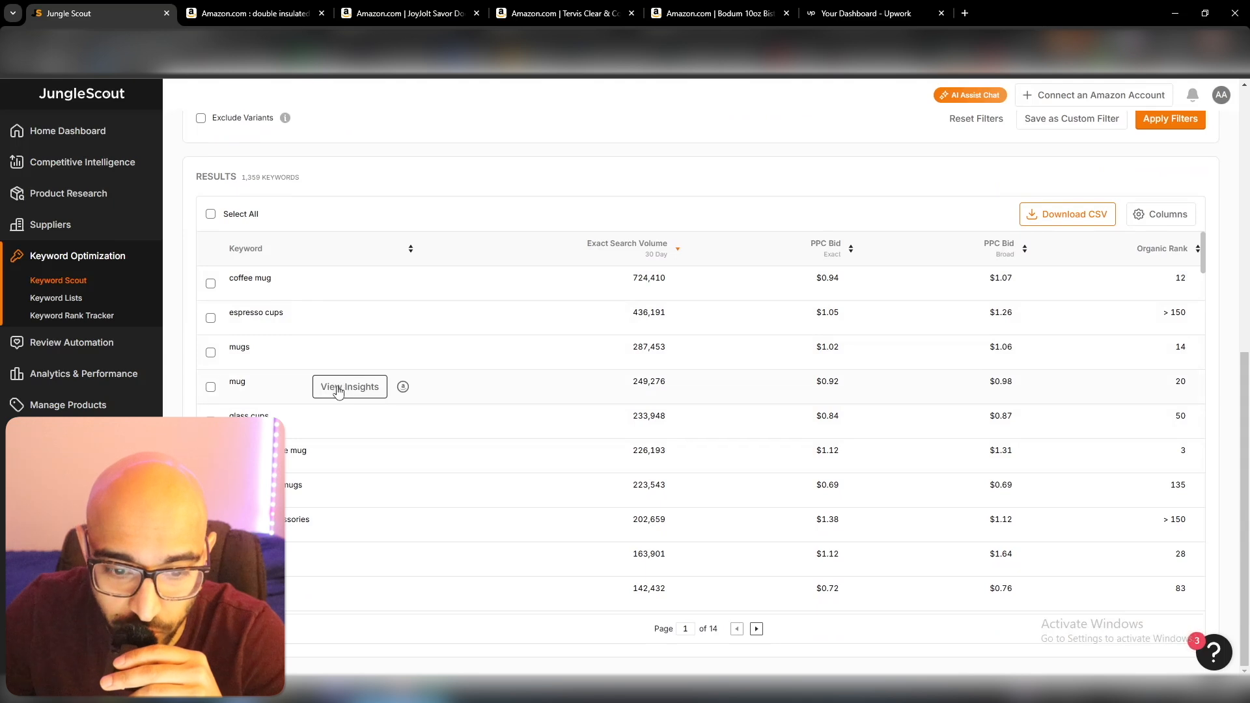
scroll(424, 407, "up", 1)
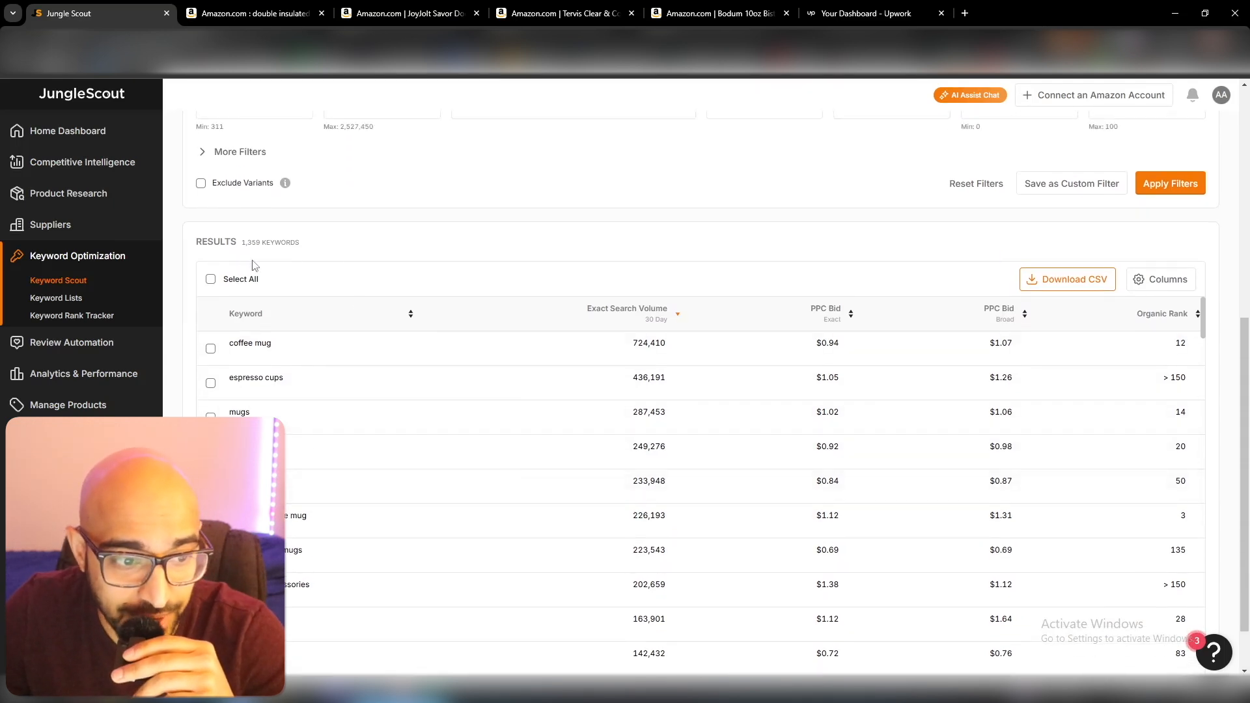
scroll(355, 296, "up", 1)
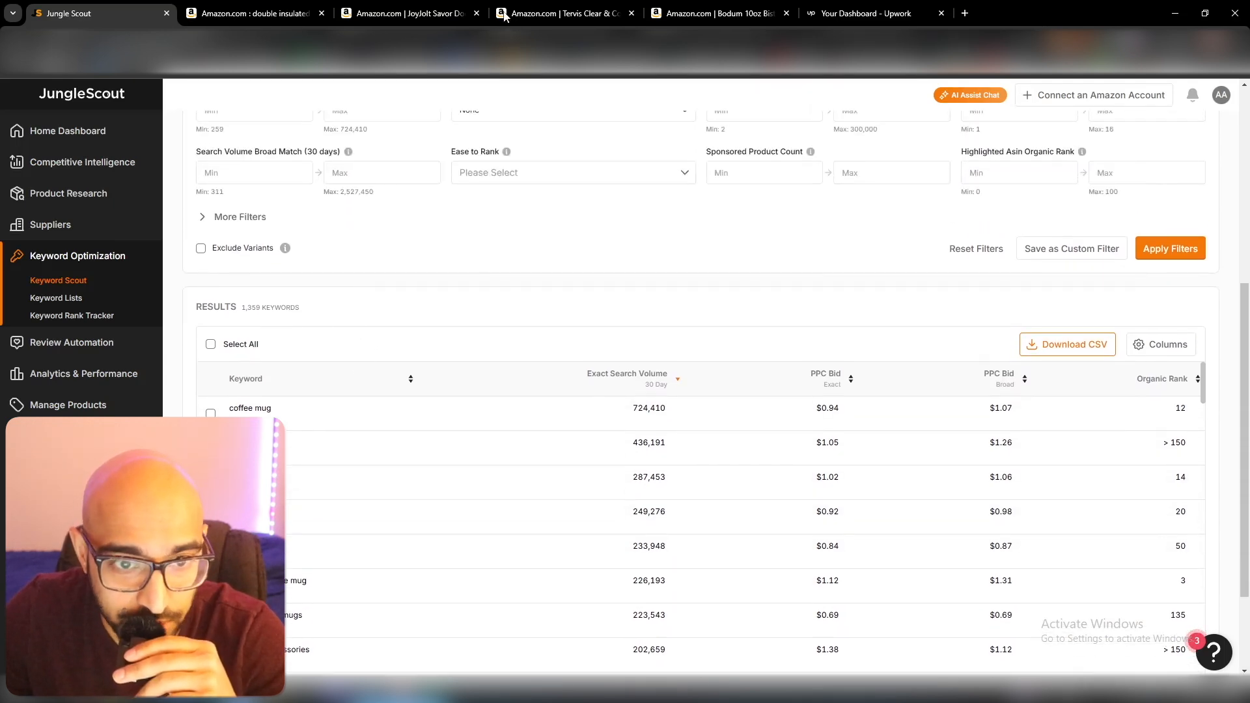
key("ctrl+3")
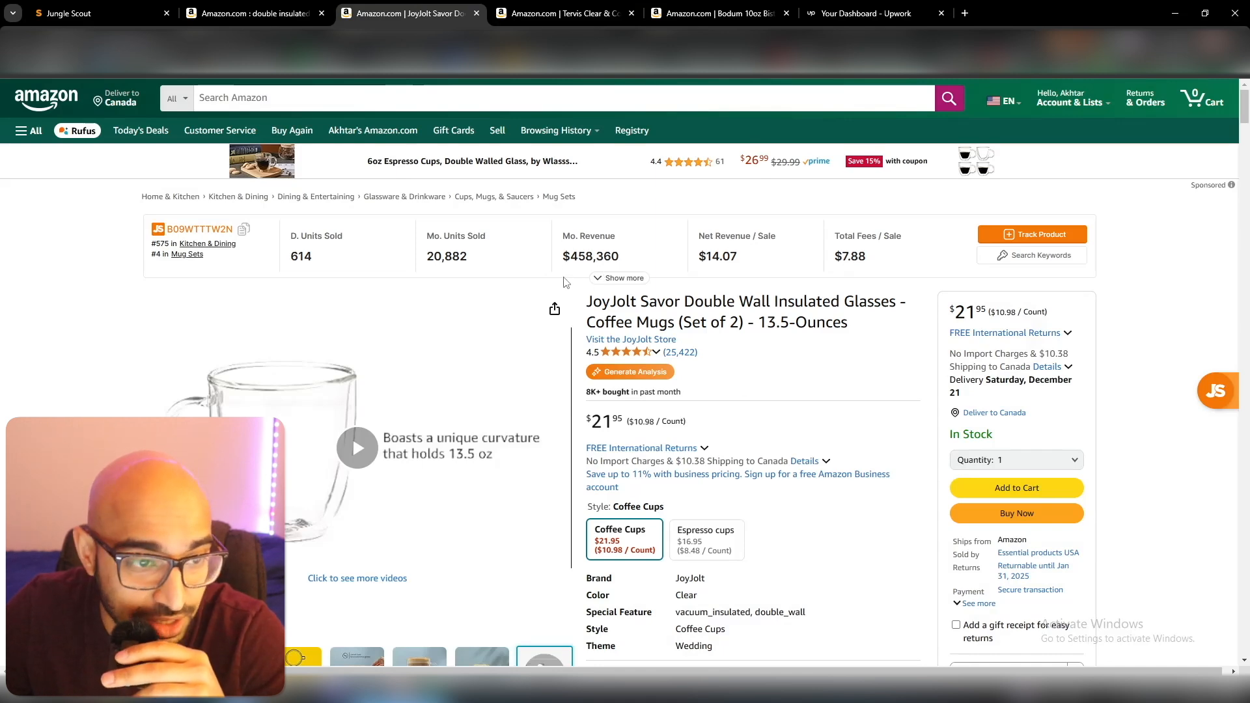
key("ctrl+1")
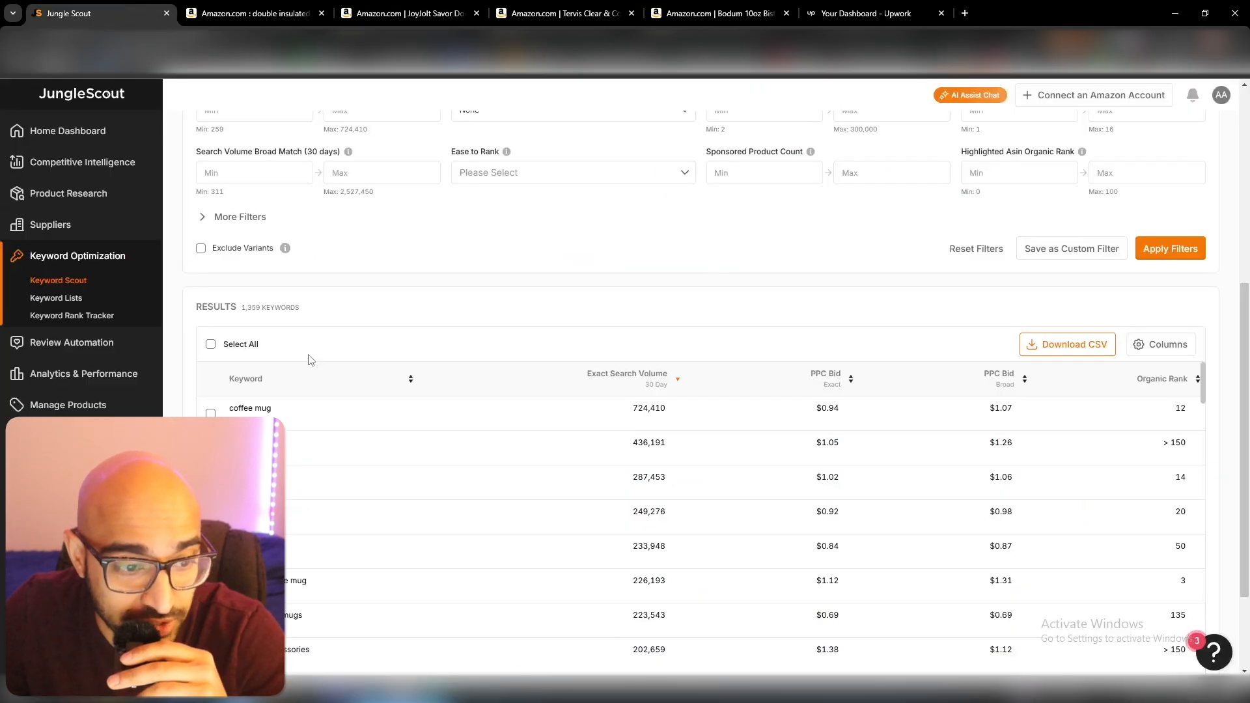
mouse_move(242, 317)
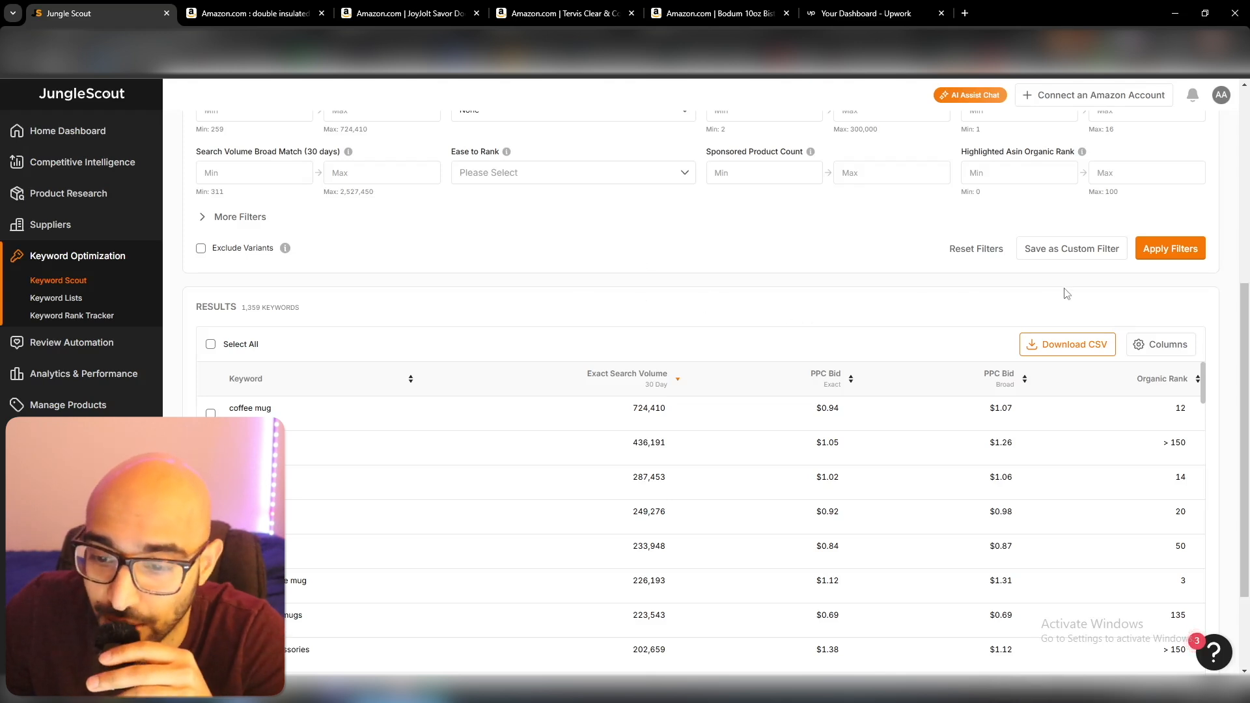
Export the Keyword Scout results as a CSV file and bring up the exported keyword sheet in Excel.
left_click(1095, 356)
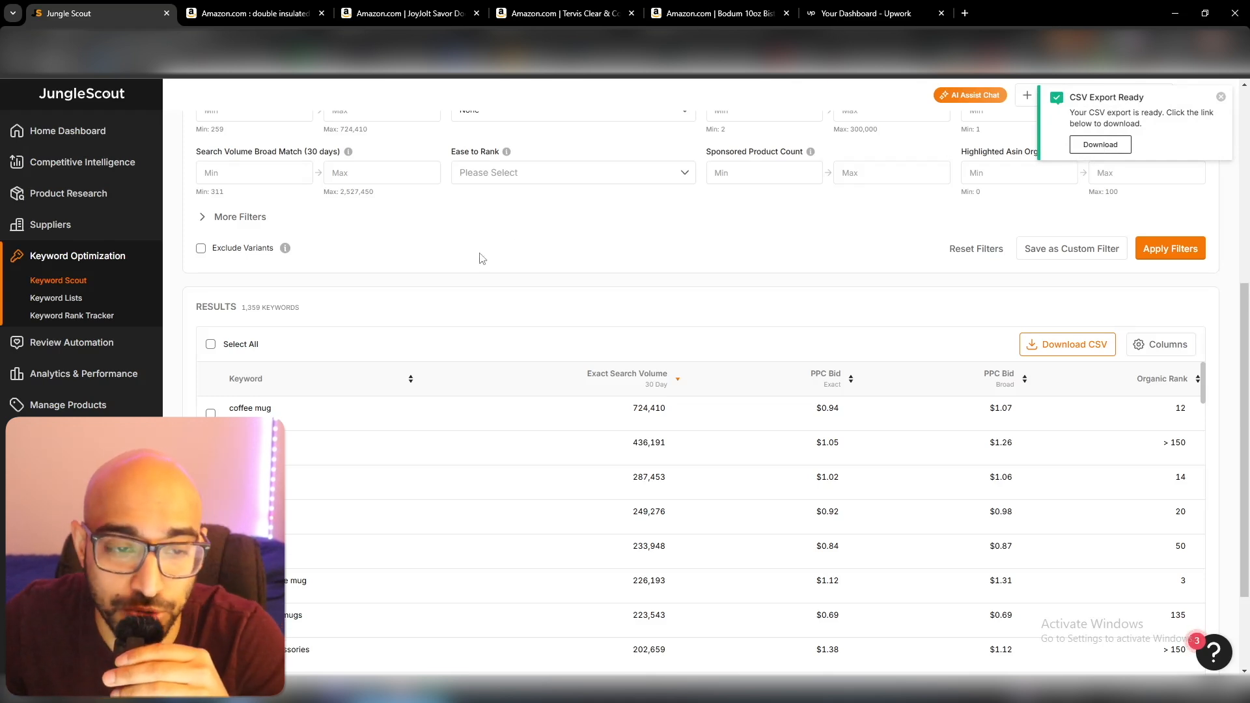
left_click(395, 8)
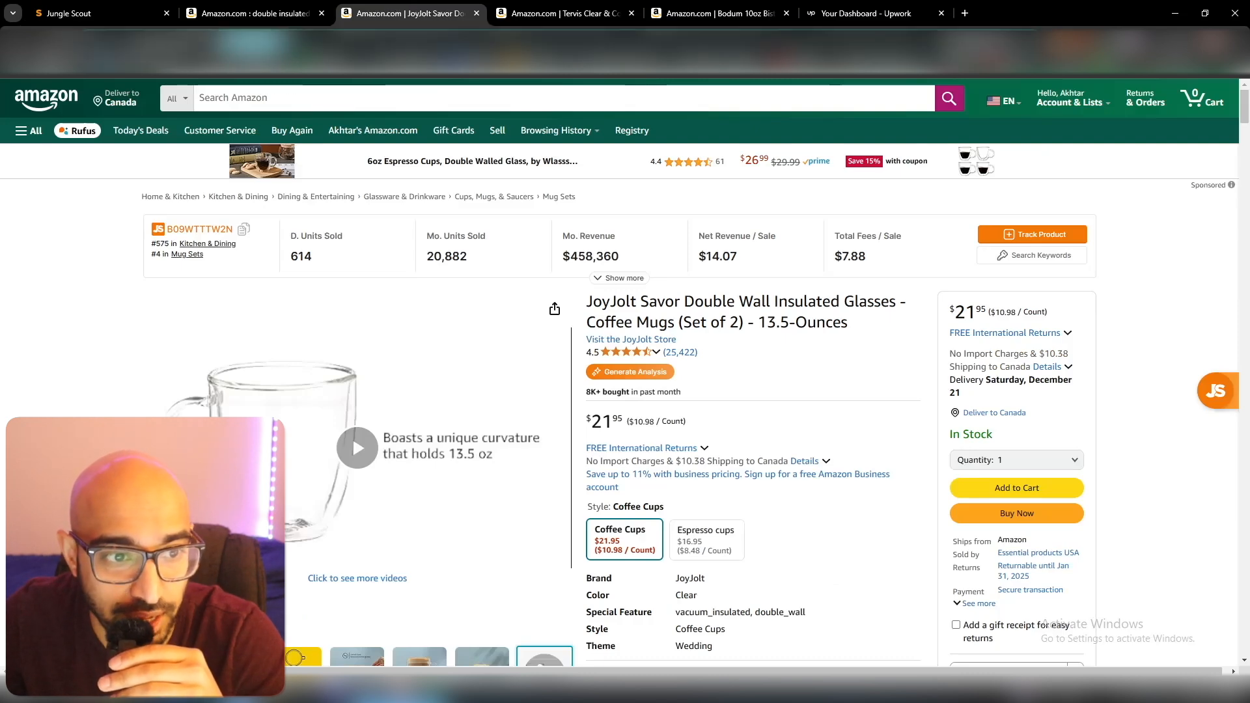
left_click(97, 13)
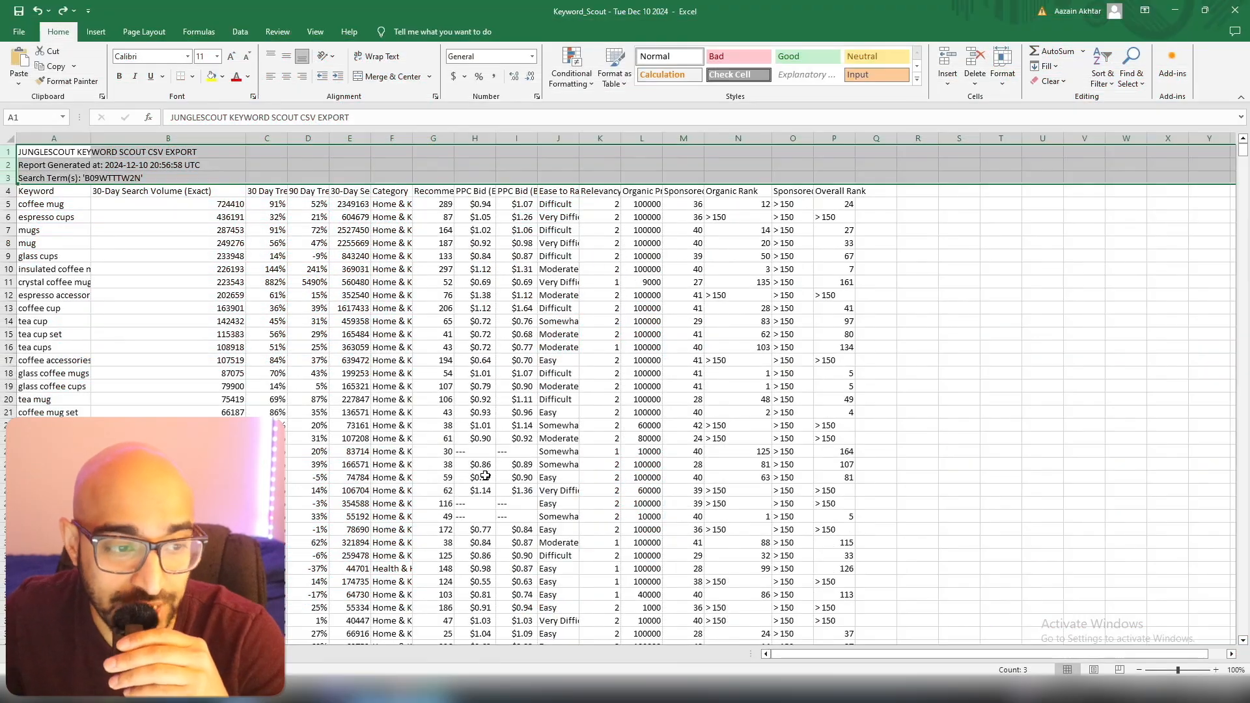
left_click(505, 690)
left_click(641, 635)
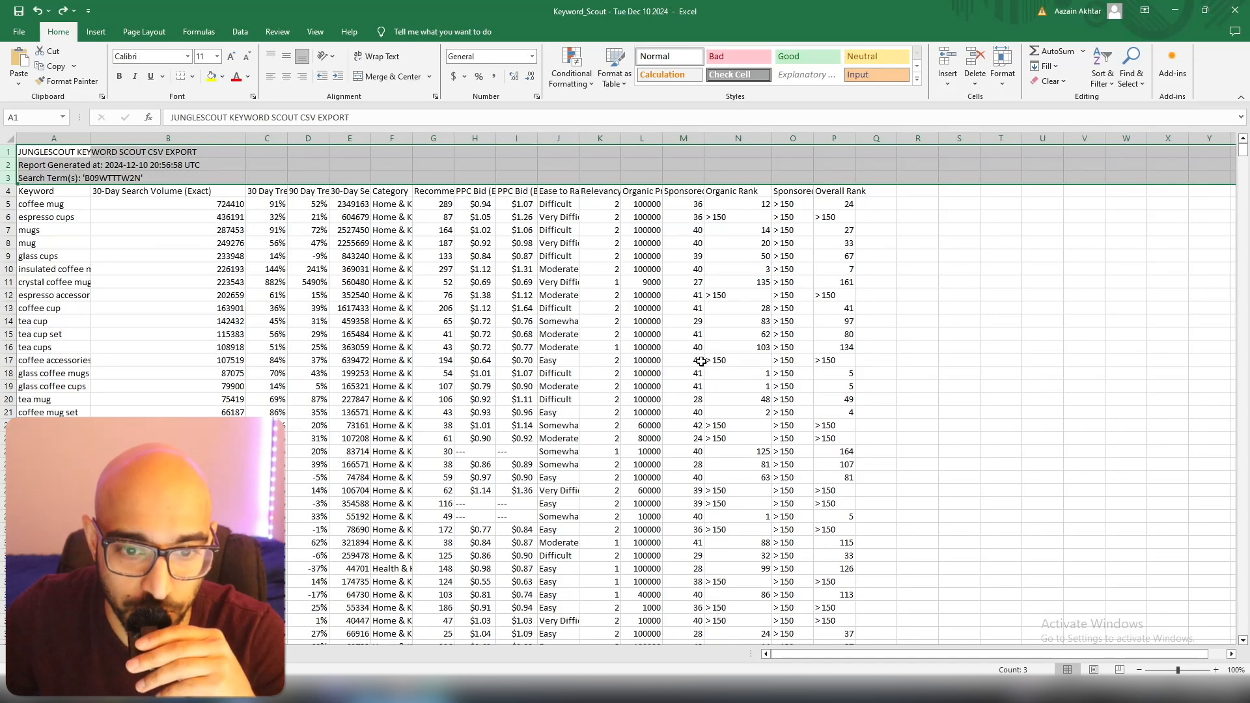
Hide rows 1 to 3 above the column headings in the exported keyword sheet.
left_click(355, 347)
left_click_drag(8, 153, 10, 175)
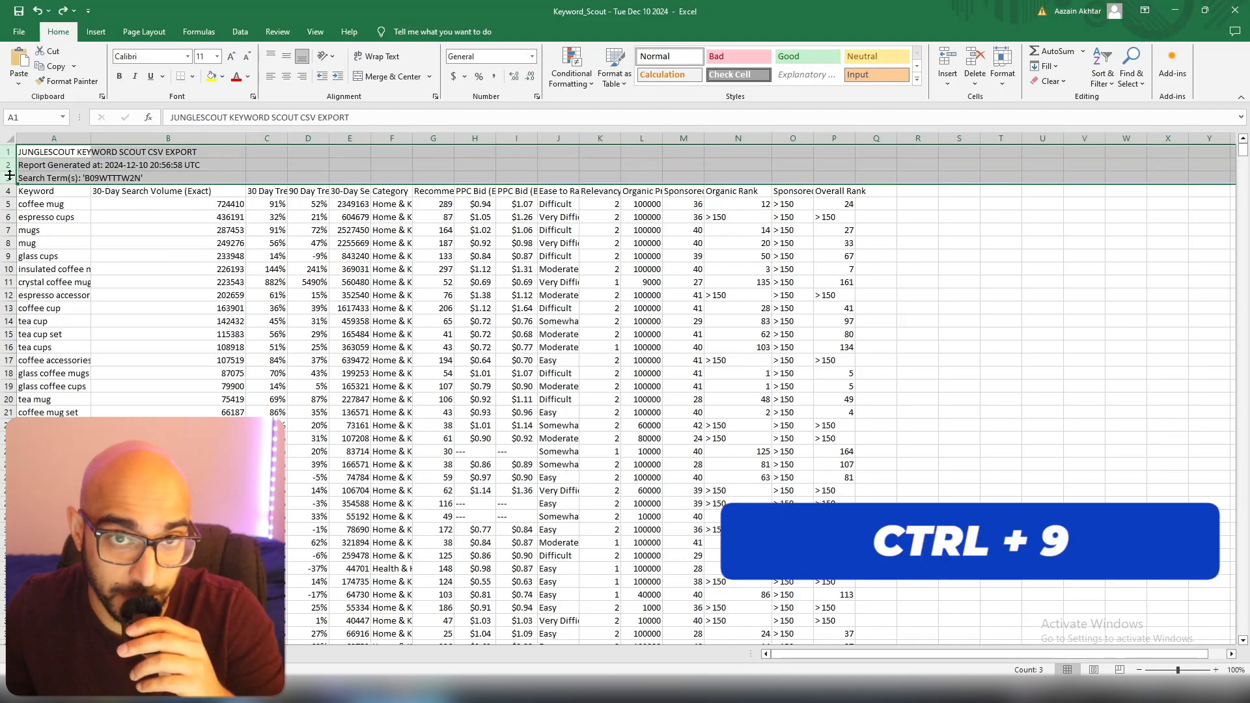
key("ctrl+9")
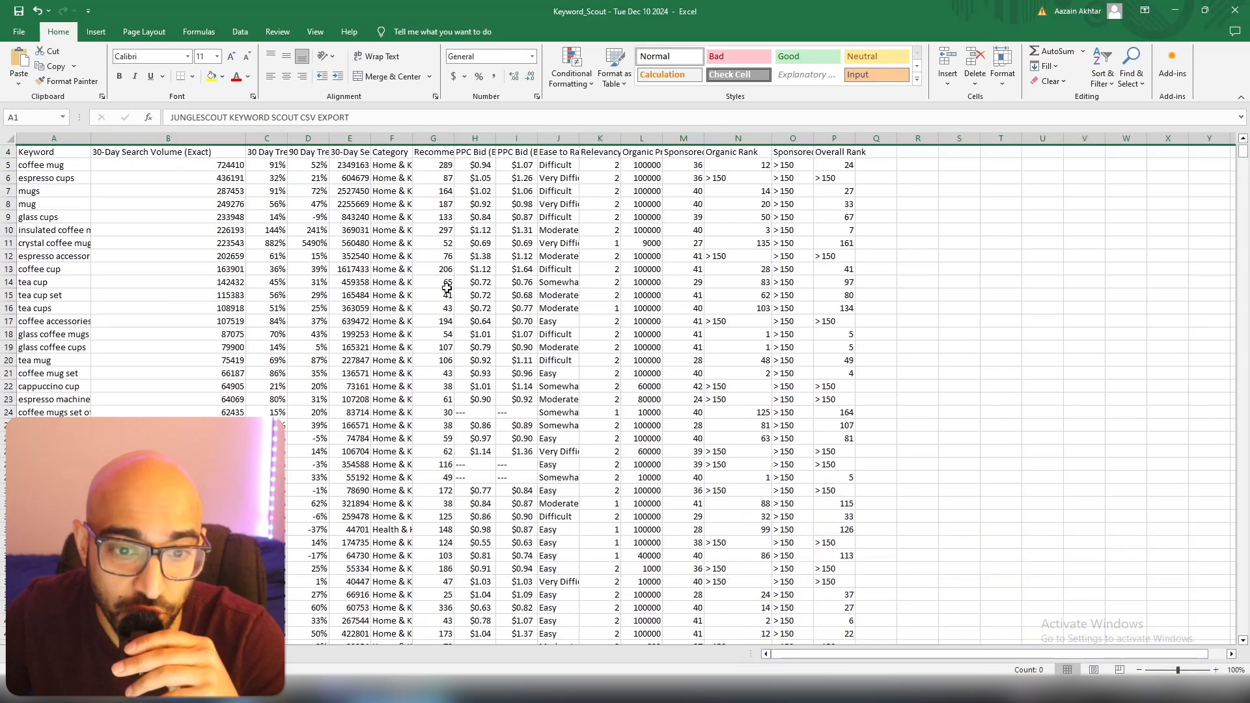
Hide columns C to M and columns O and P, keeping Keyword, 30-Day Search Volume (Exact) and Organic Rank.
left_click(66, 154)
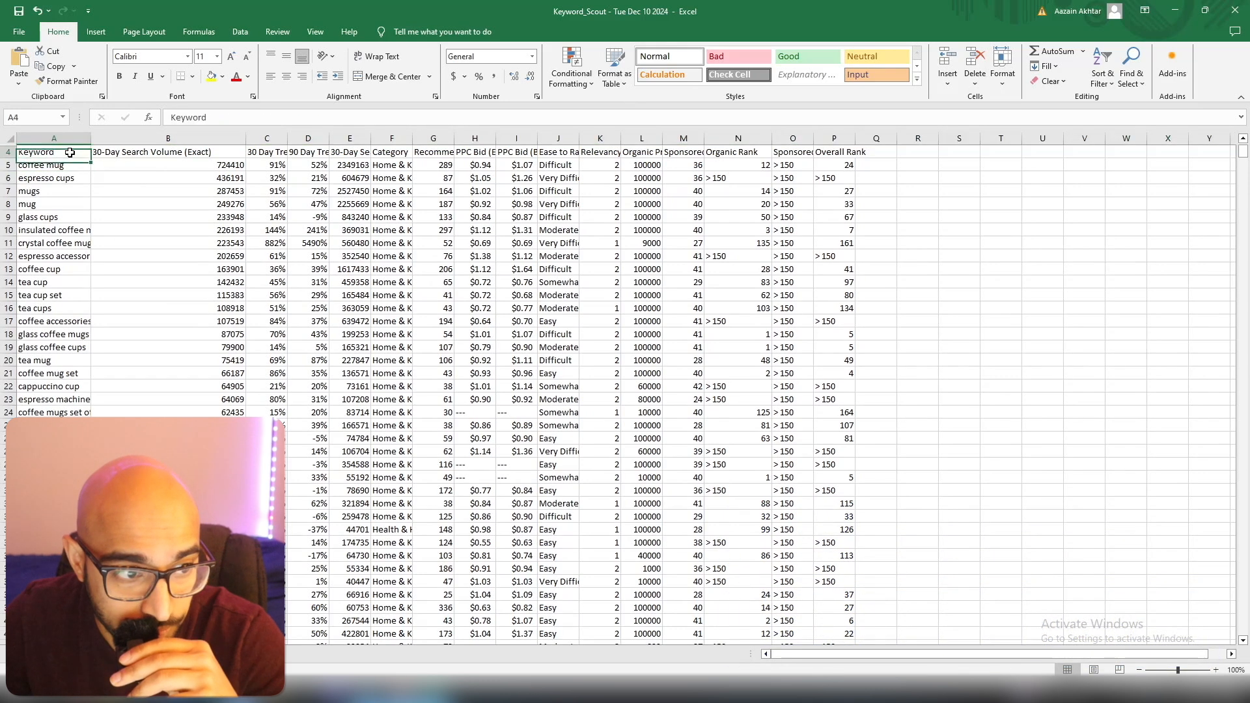
left_click(162, 154)
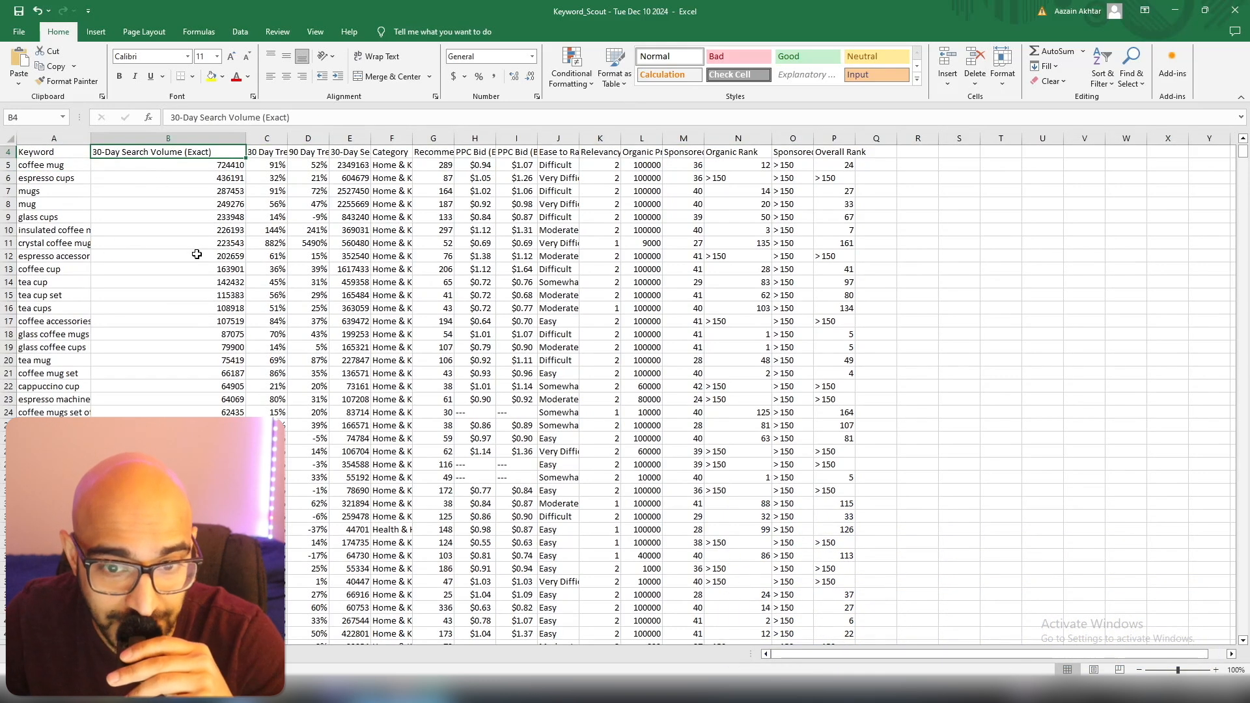
left_click(759, 152)
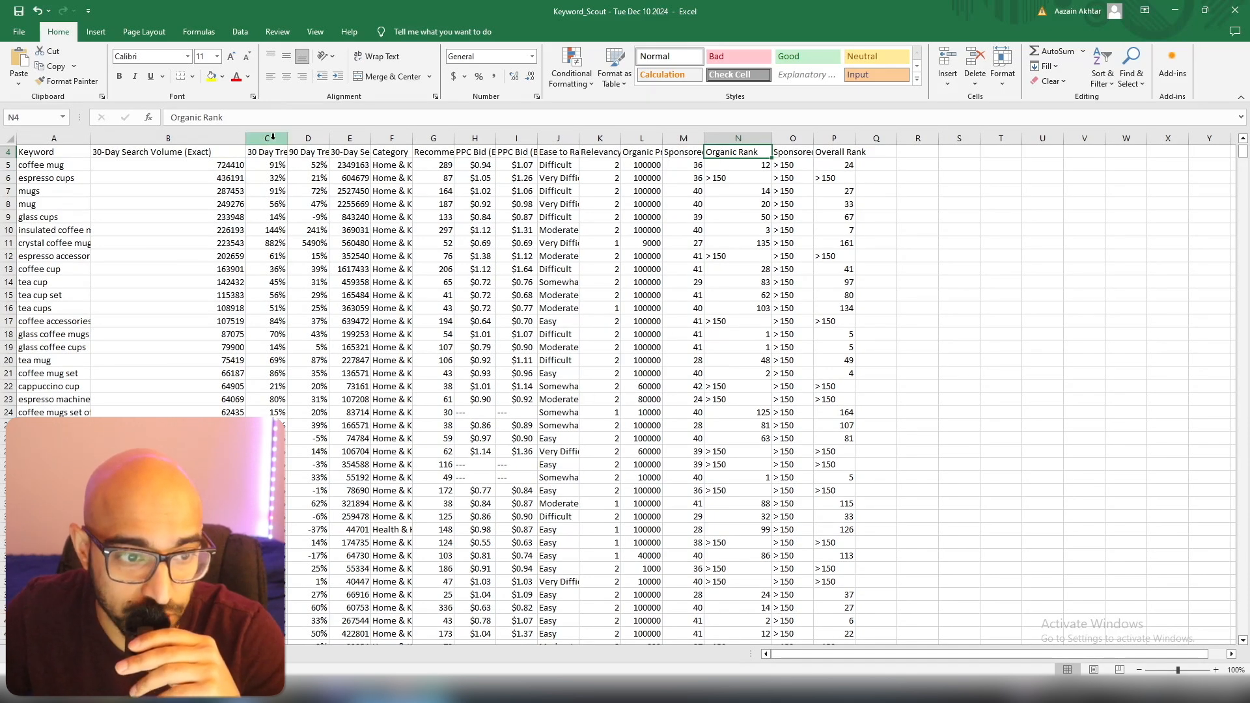
left_click_drag(271, 133, 682, 139)
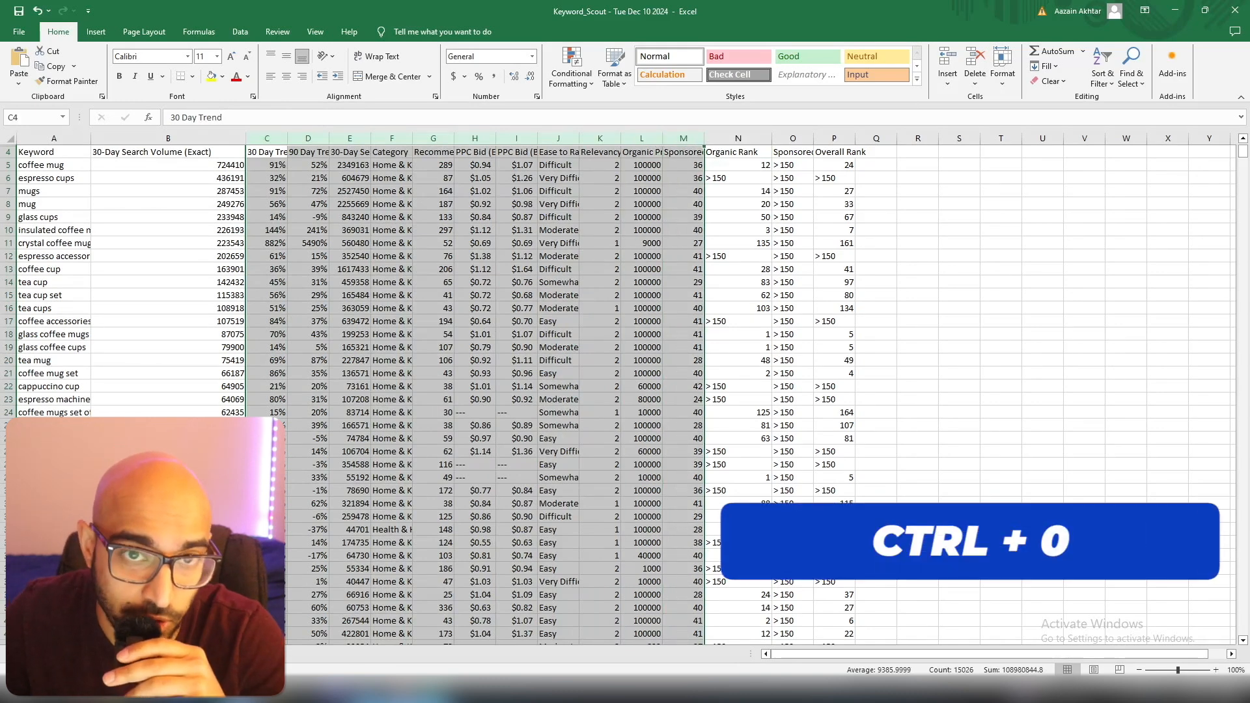
key("ctrl+0")
left_click_drag(334, 152, 381, 153)
key("ctrl+space")
key("ctrl+0")
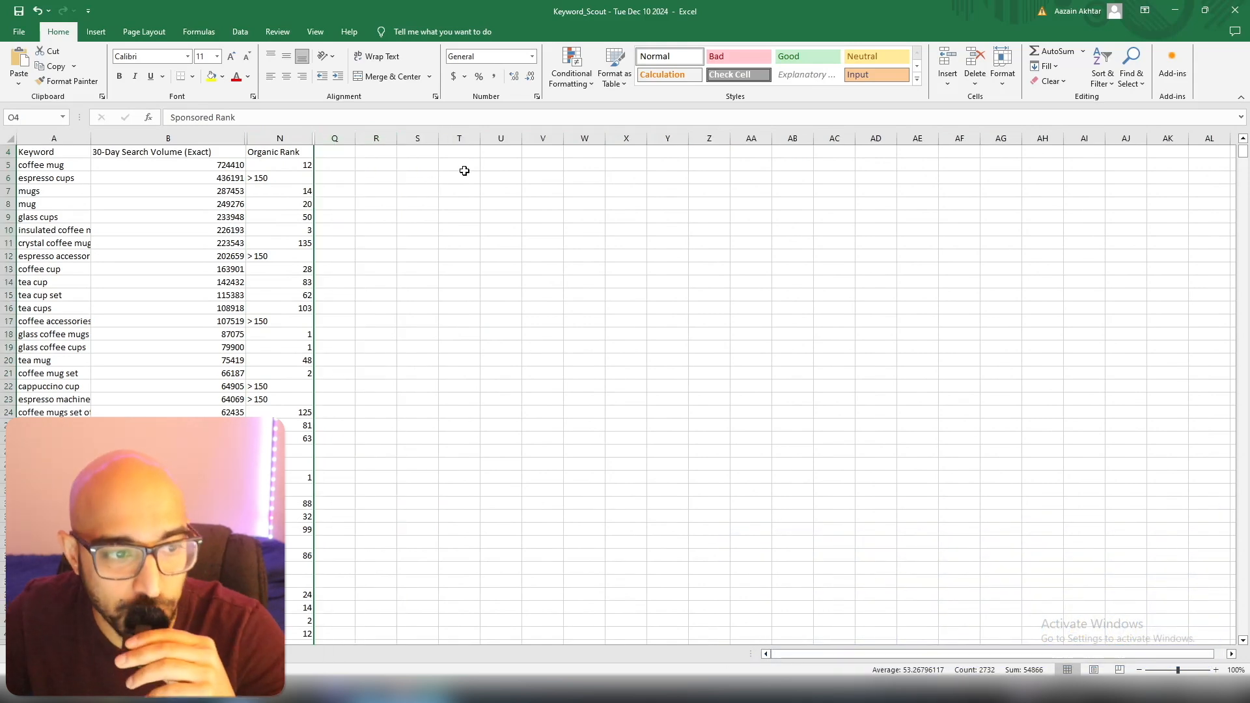
left_click(50, 154)
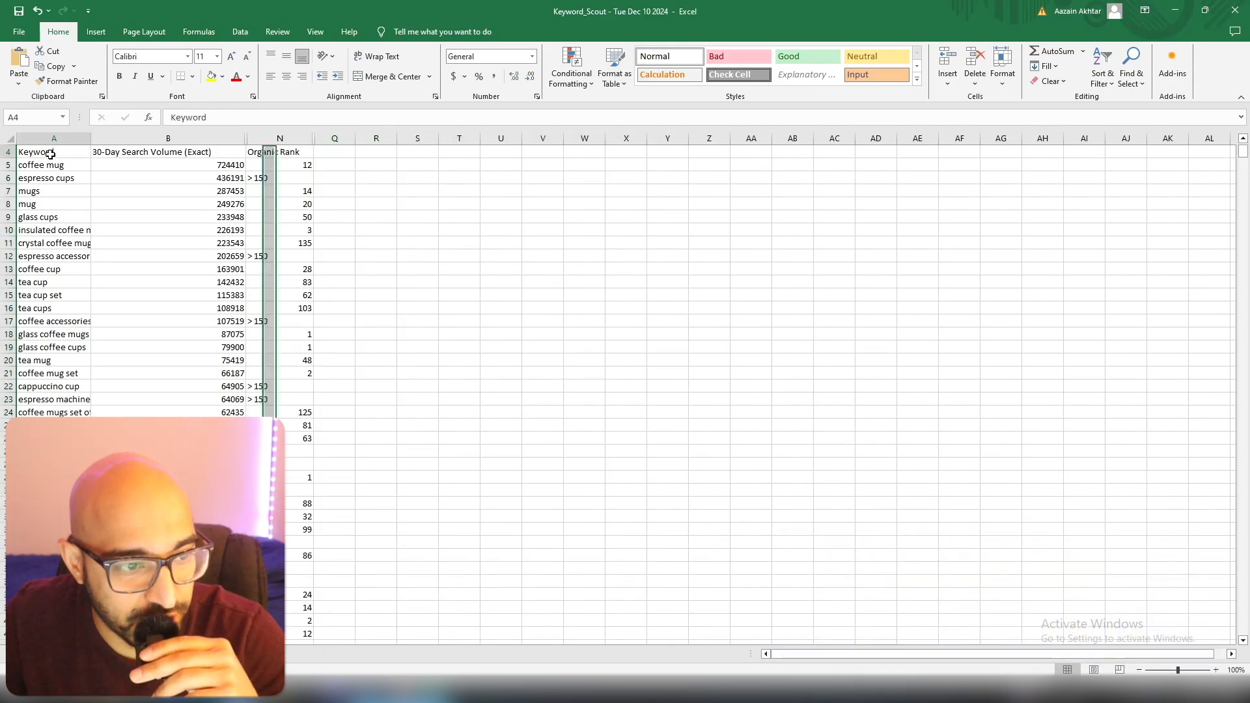
left_click(162, 155)
left_click(469, 215)
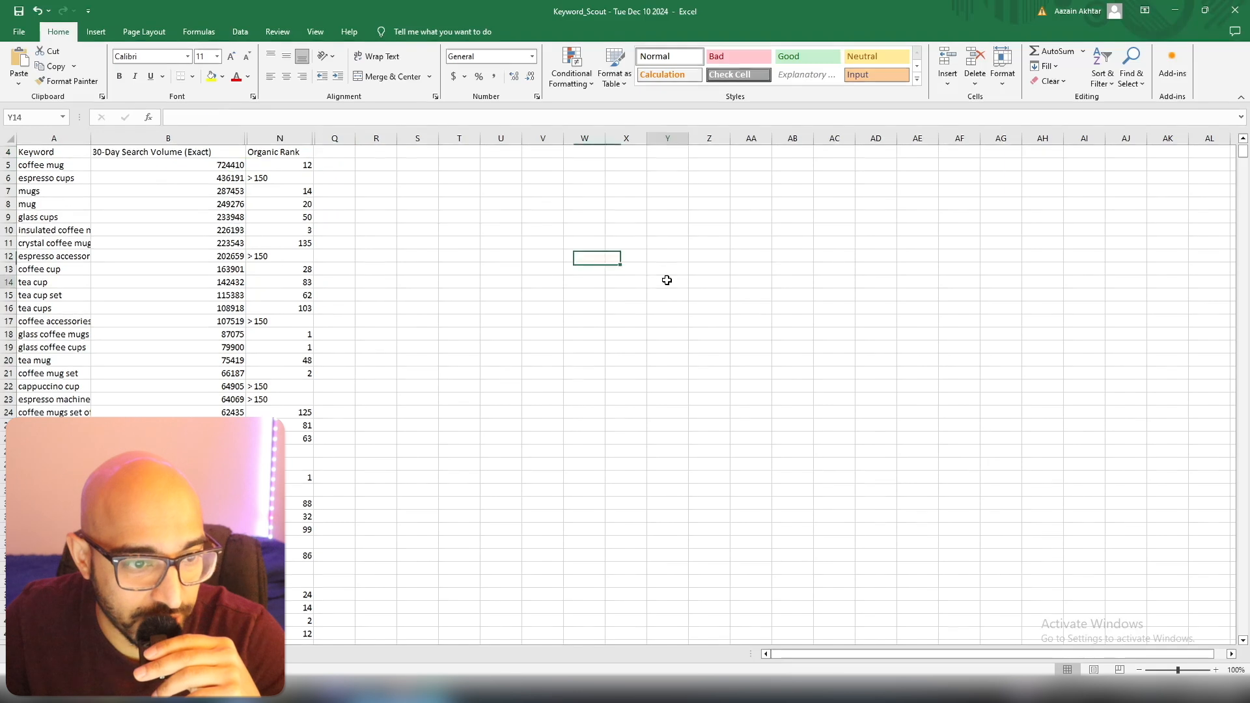
left_click(664, 280)
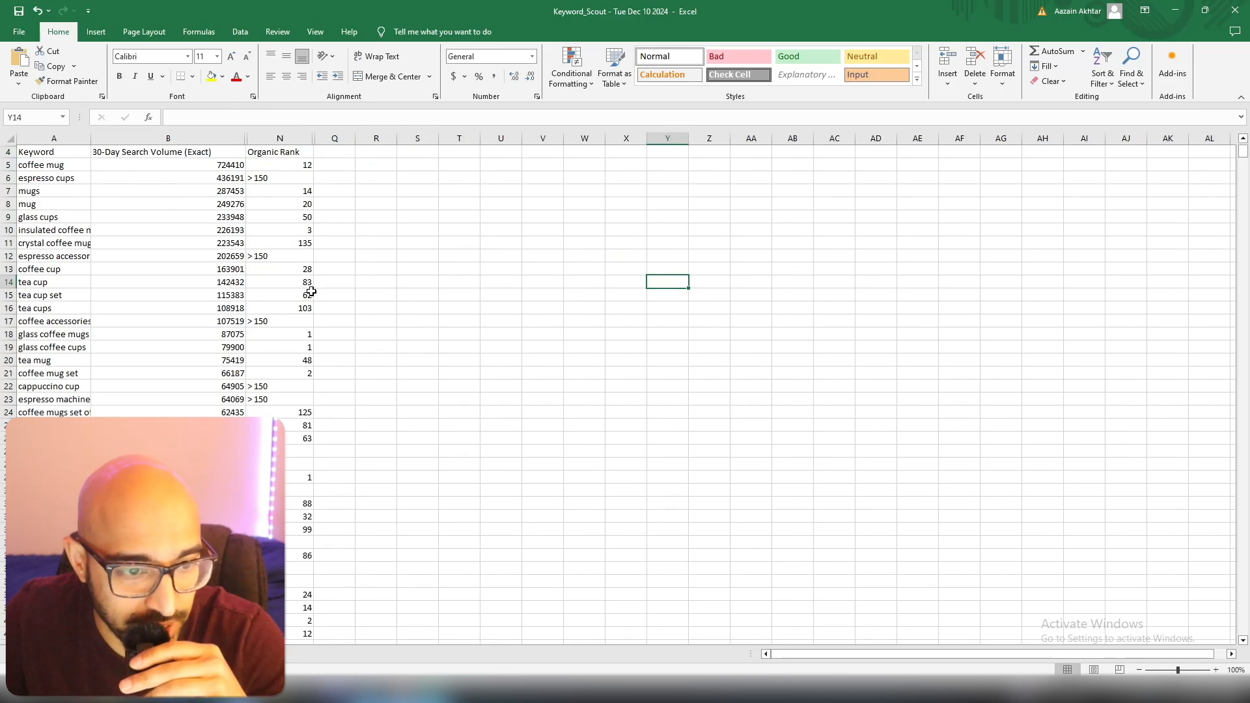
Add filters to the header row 4 and sort the Organic Rank column from smallest to largest.
left_click(10, 153)
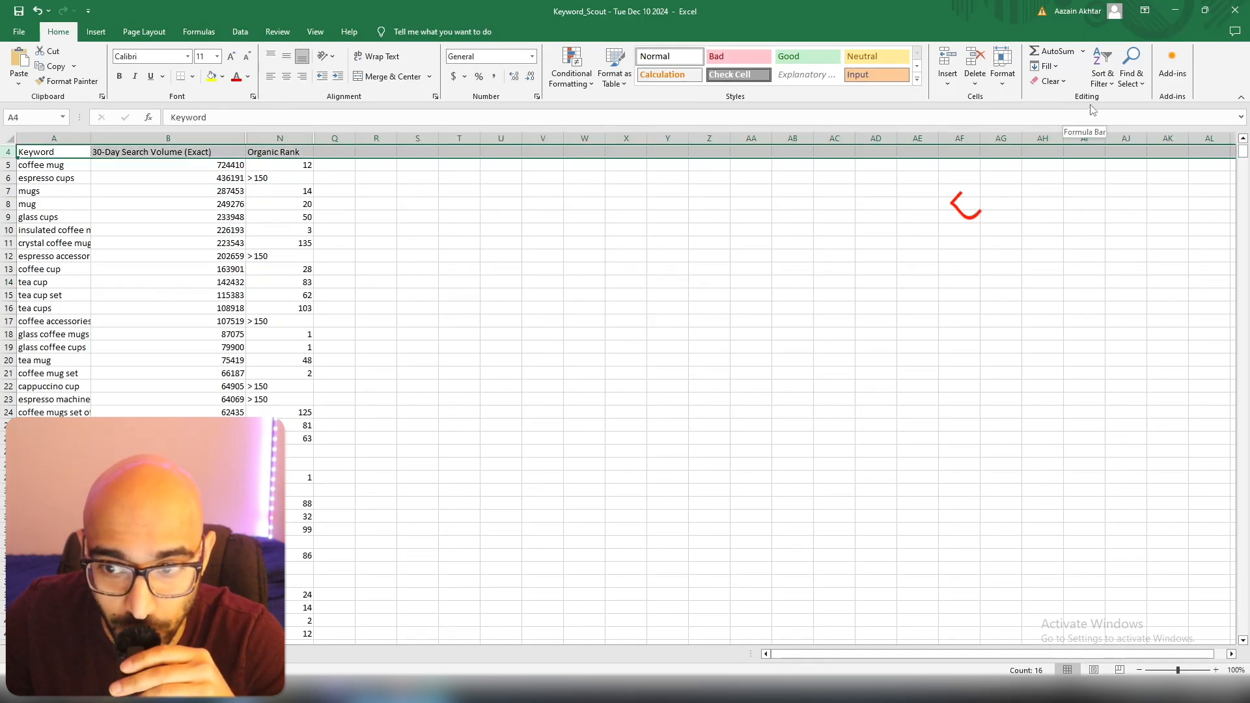
left_click(1107, 79)
left_click(1118, 146)
left_click(459, 282)
left_click(307, 152)
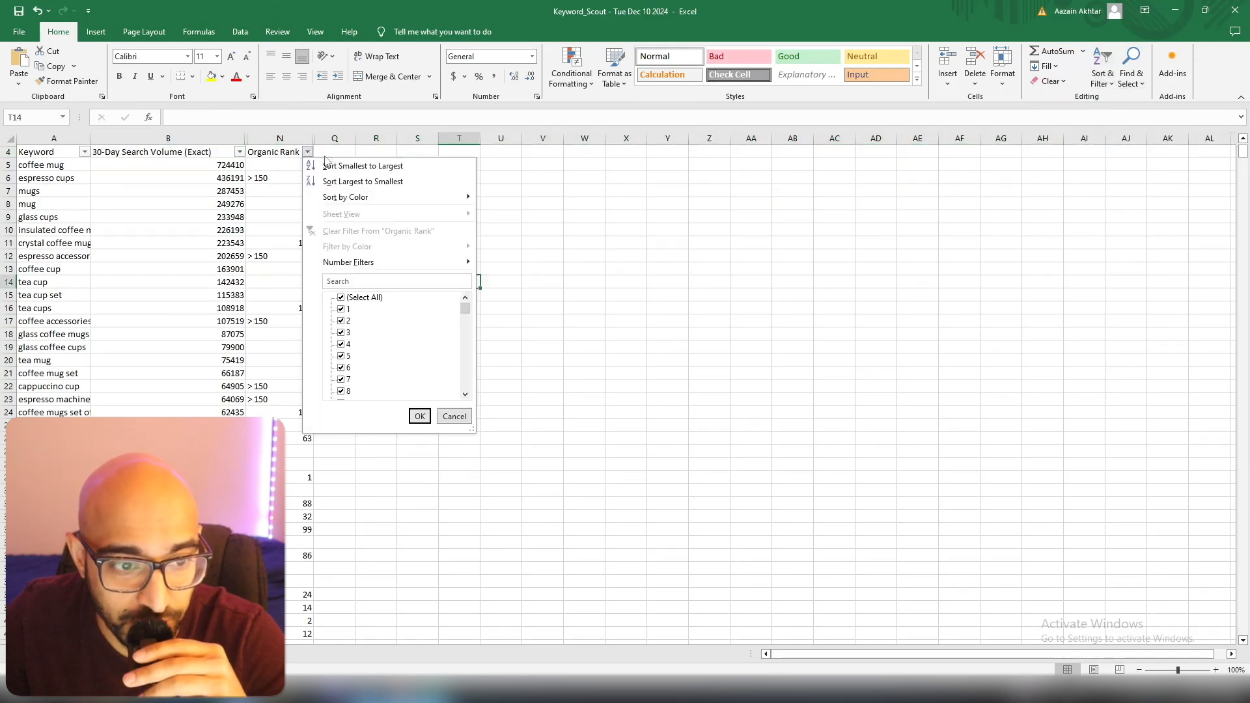
left_click(392, 171)
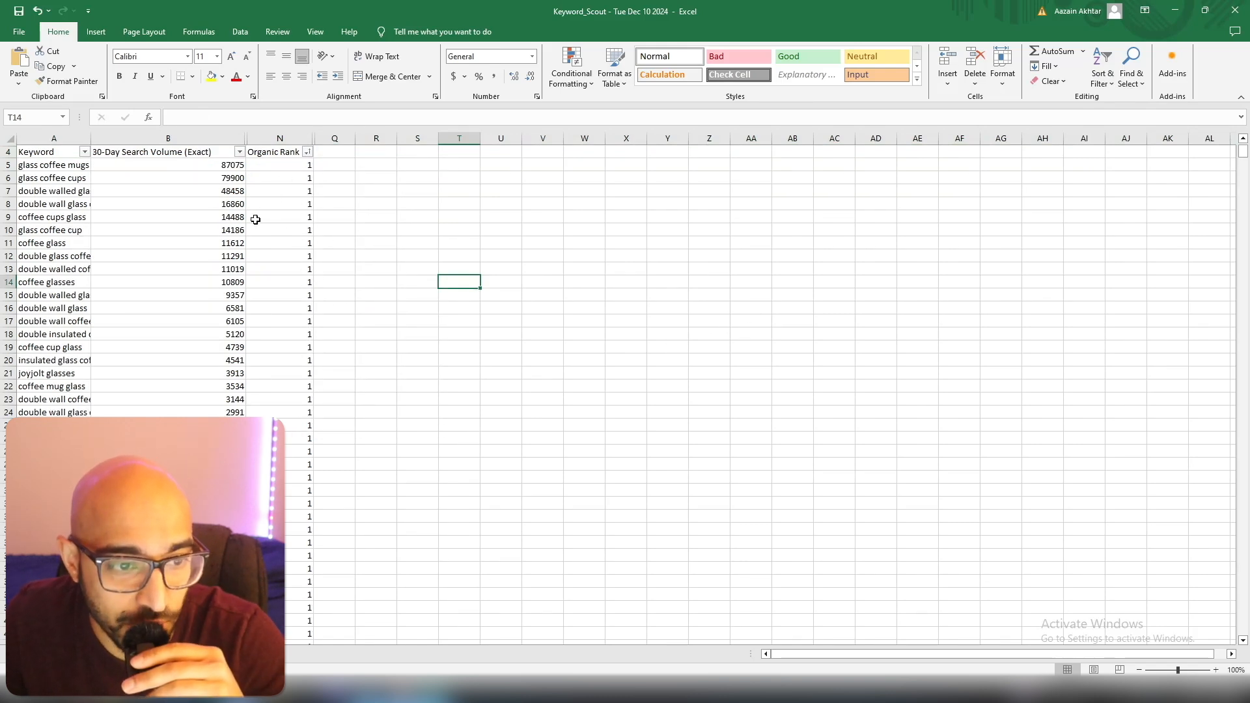
Widen the Keyword column enough to read the full keywords, and highlight the row for "double walled glass coffee mugs".
left_click_drag(90, 138, 157, 140)
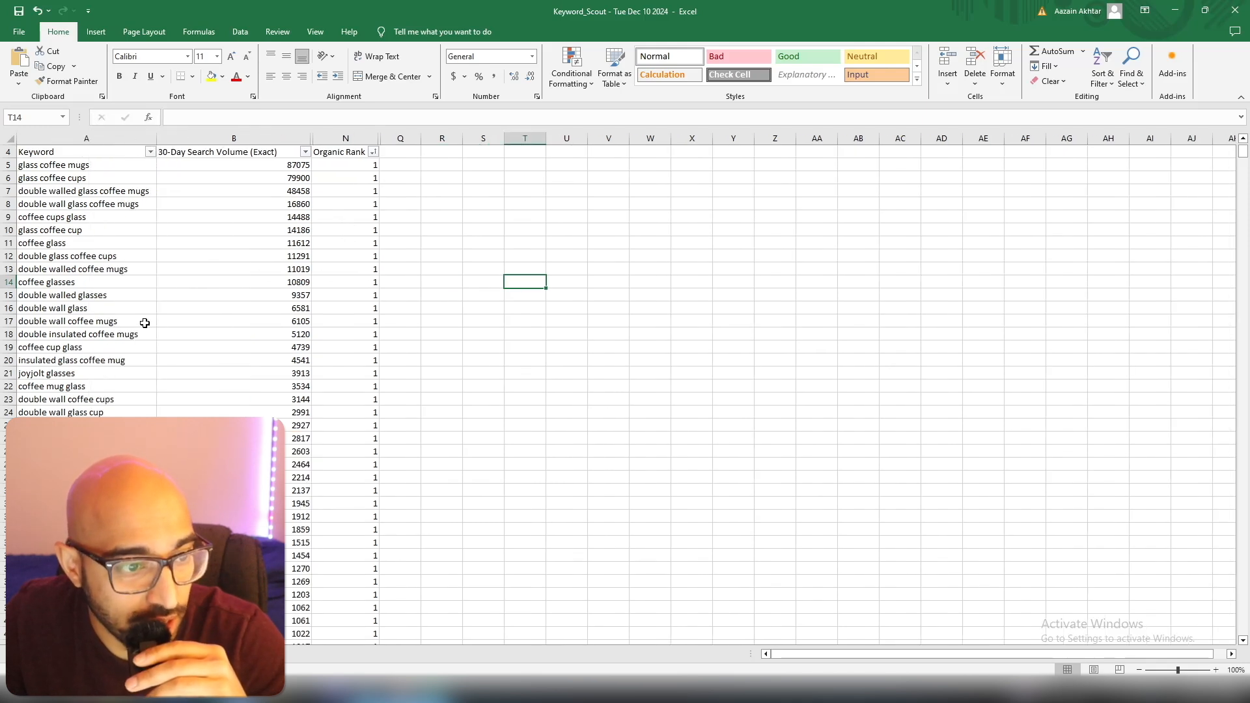
left_click(8, 192)
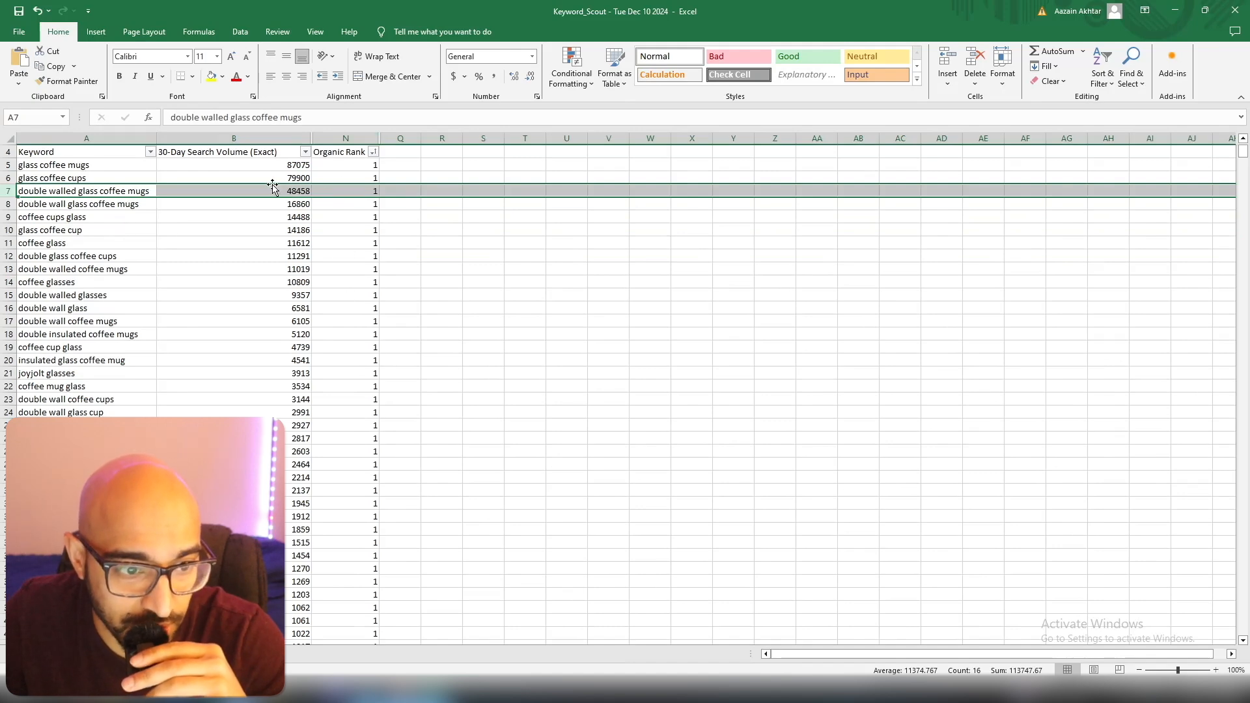
Delete all keywords ranked below organic position 20, from row 341 to the end of the sheet.
scroll(360, 312, "down", 20)
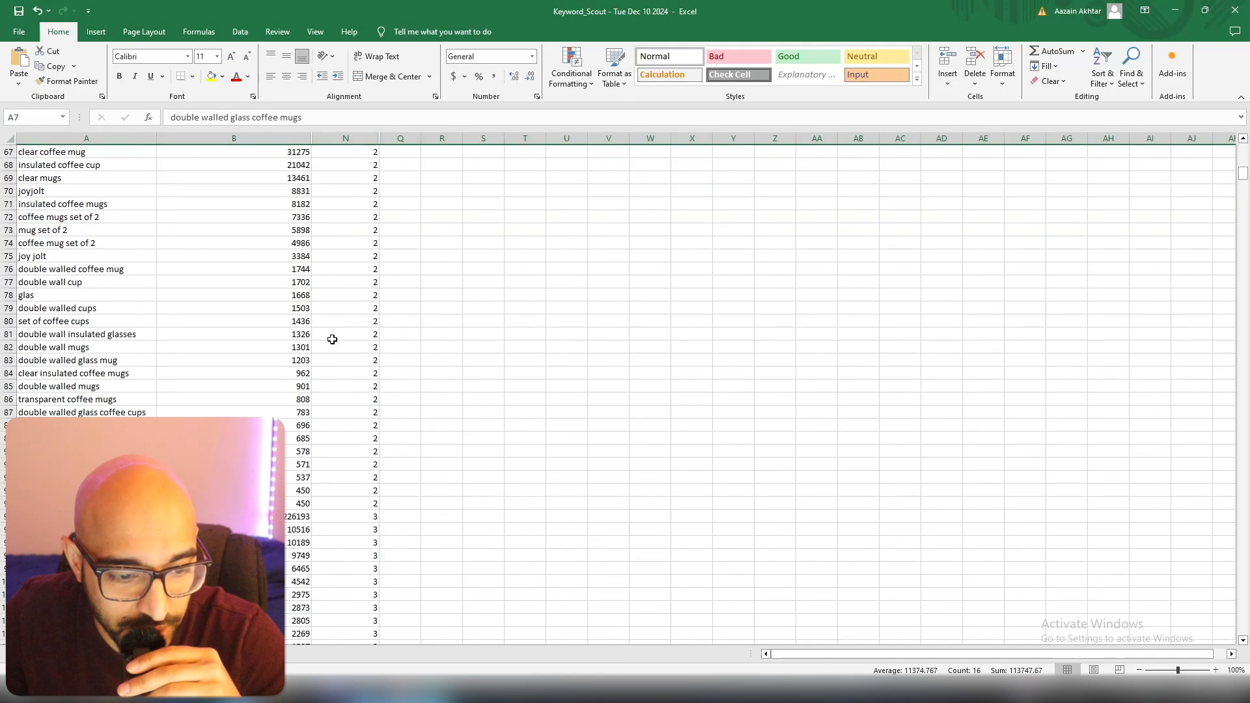
scroll(322, 341, "down", 20)
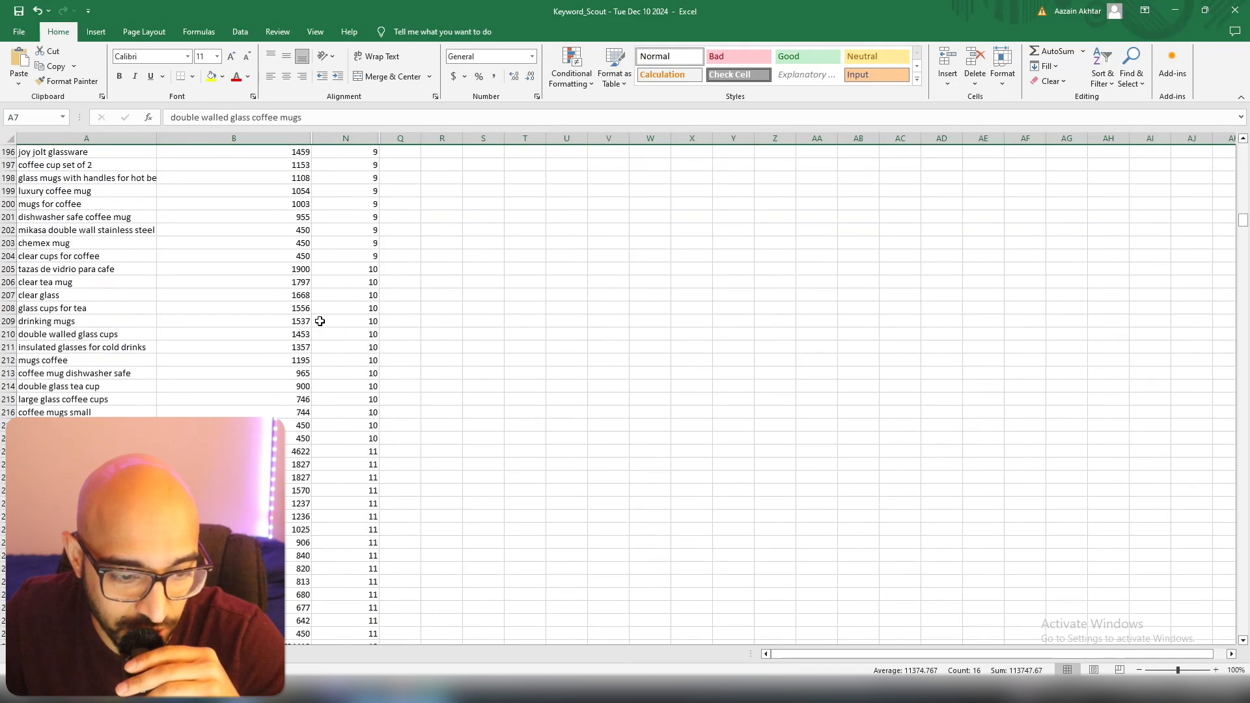
scroll(303, 349, "down", 20)
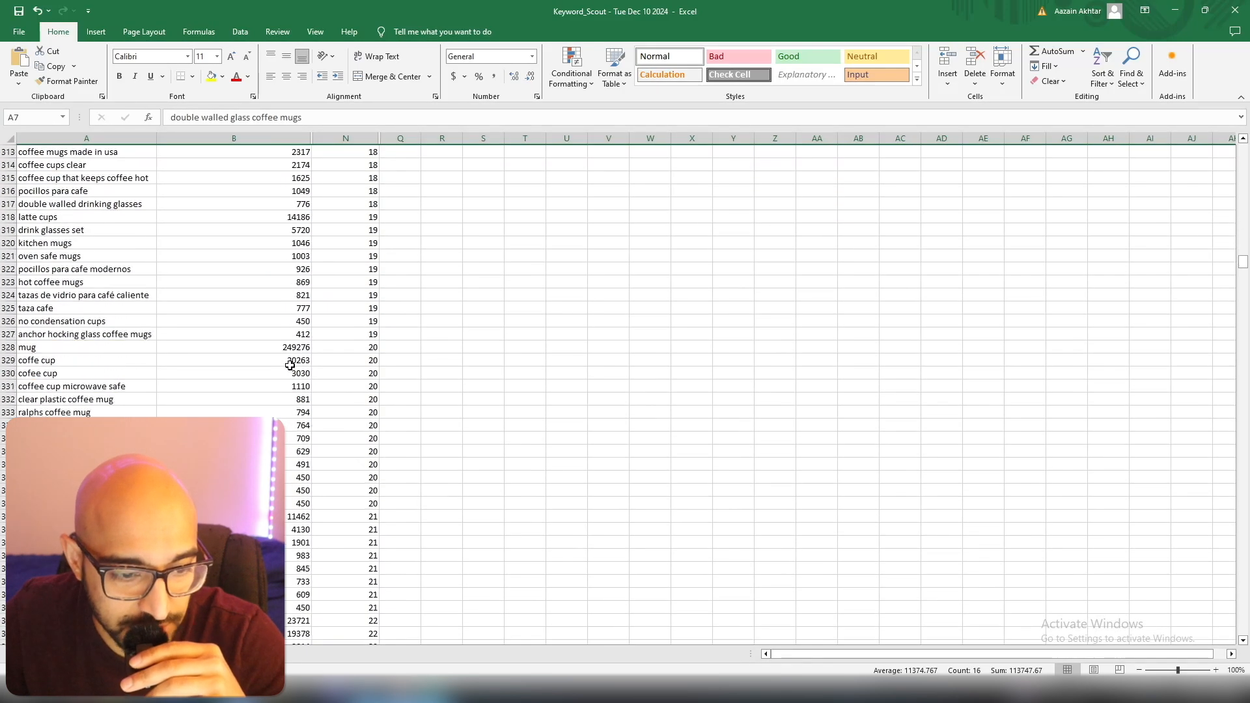
scroll(290, 366, "up", 3)
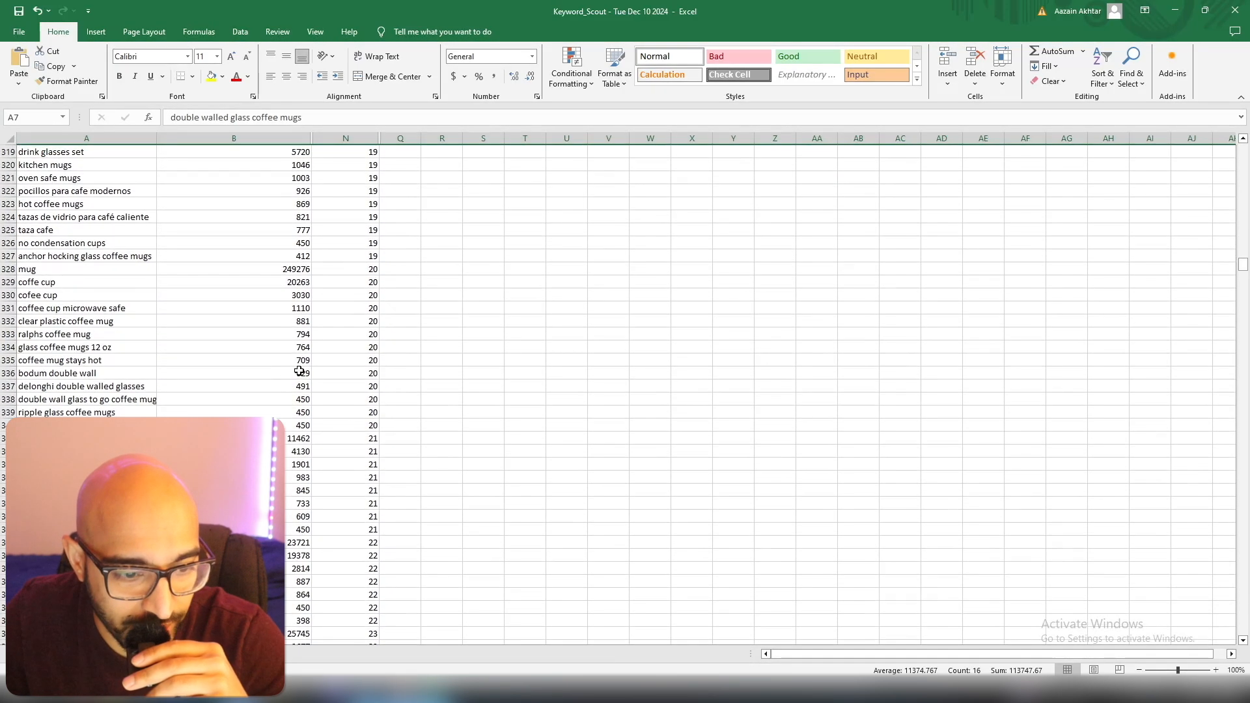
left_click(8, 425)
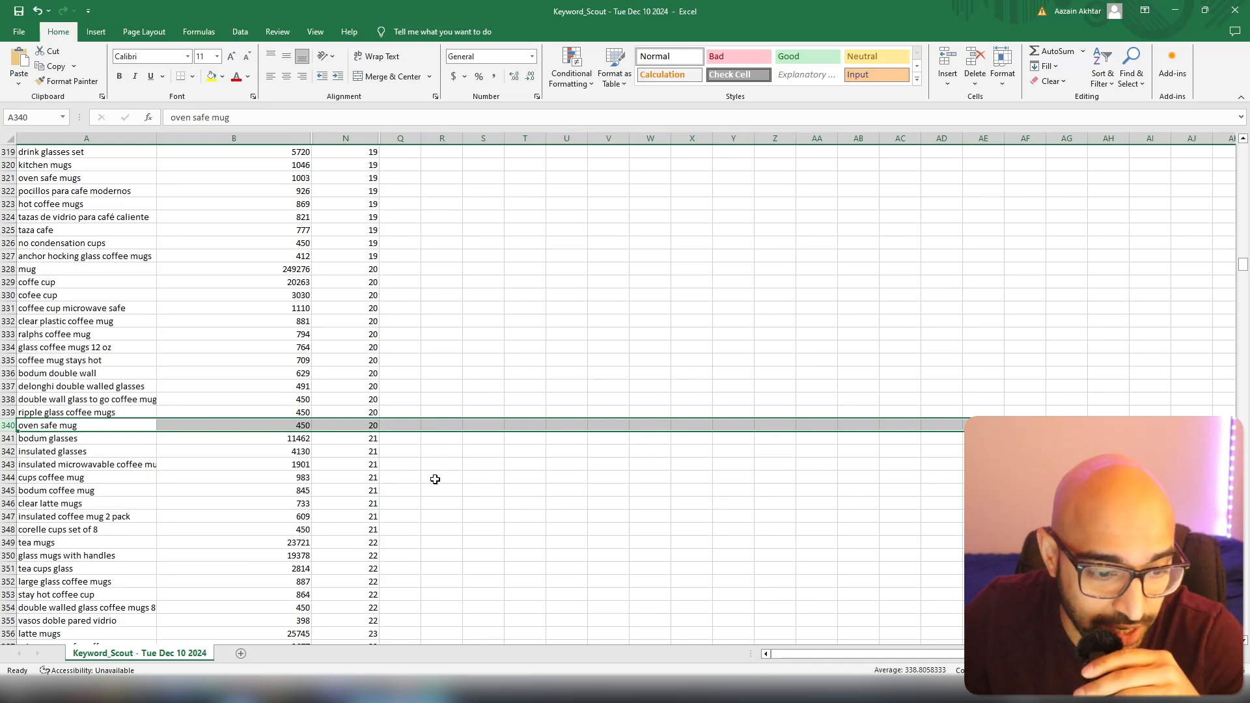
left_click(466, 469)
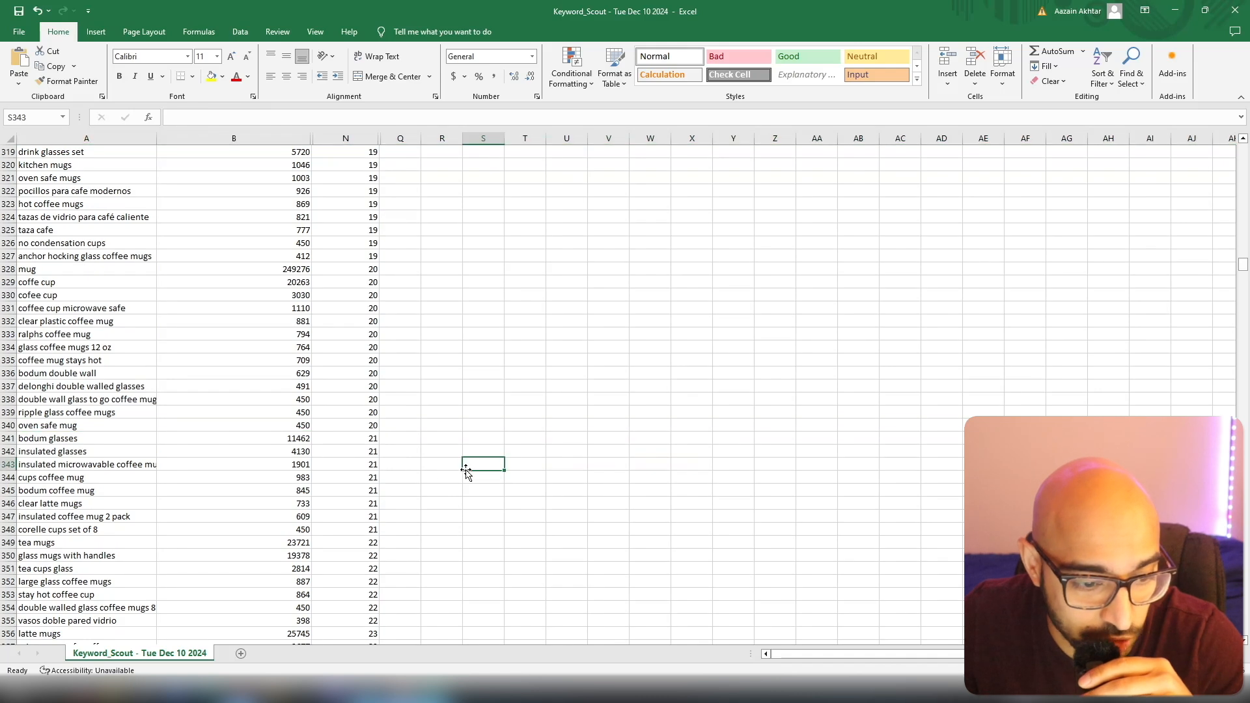
left_click(14, 437)
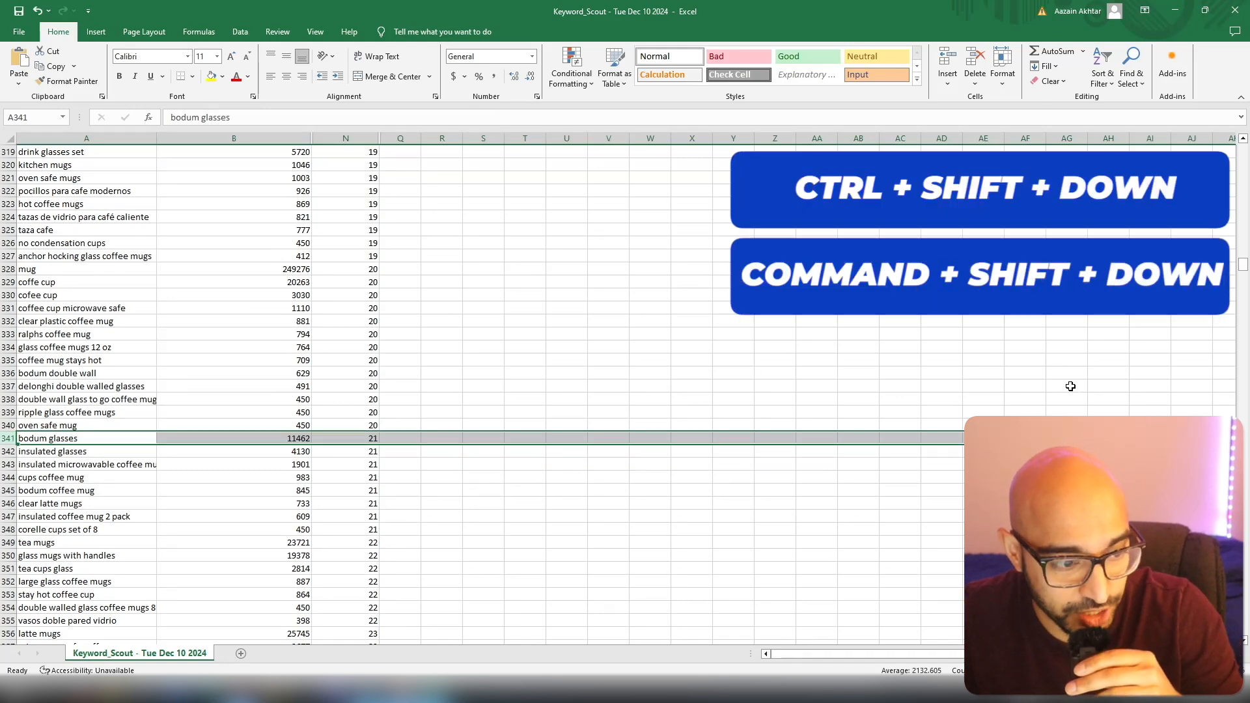
key("ctrl+shift+Down")
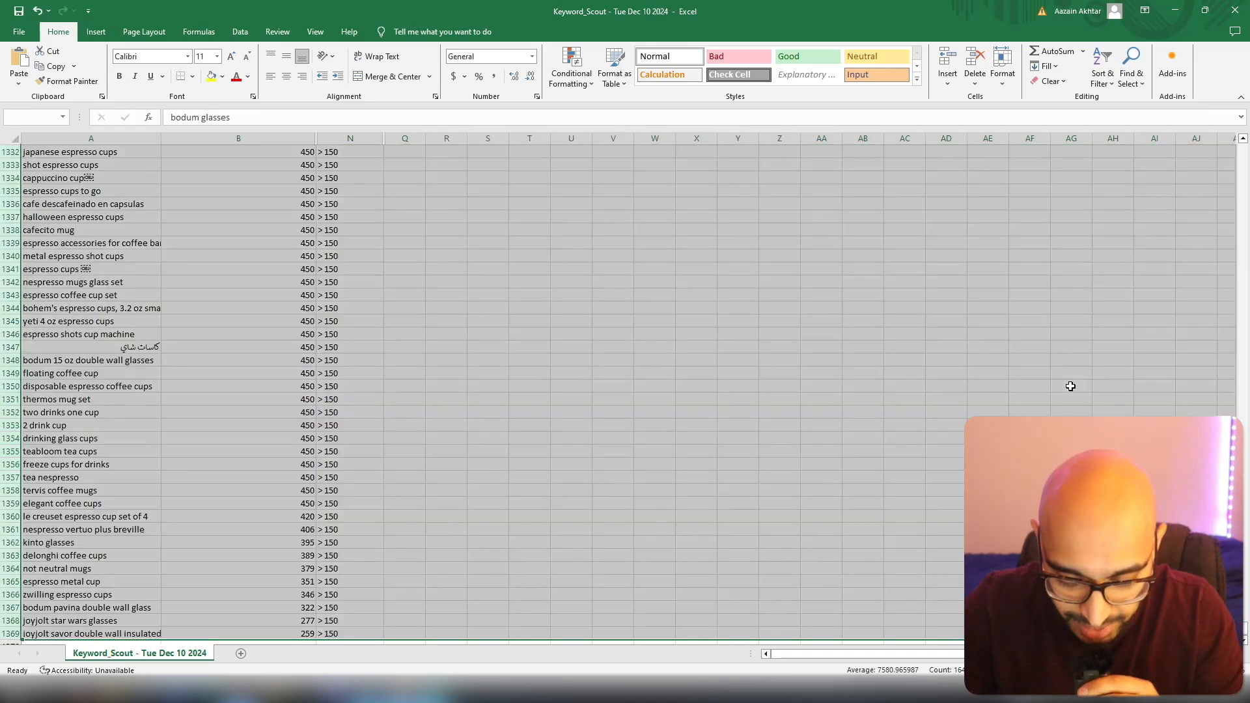
scroll(717, 463, "up", 20)
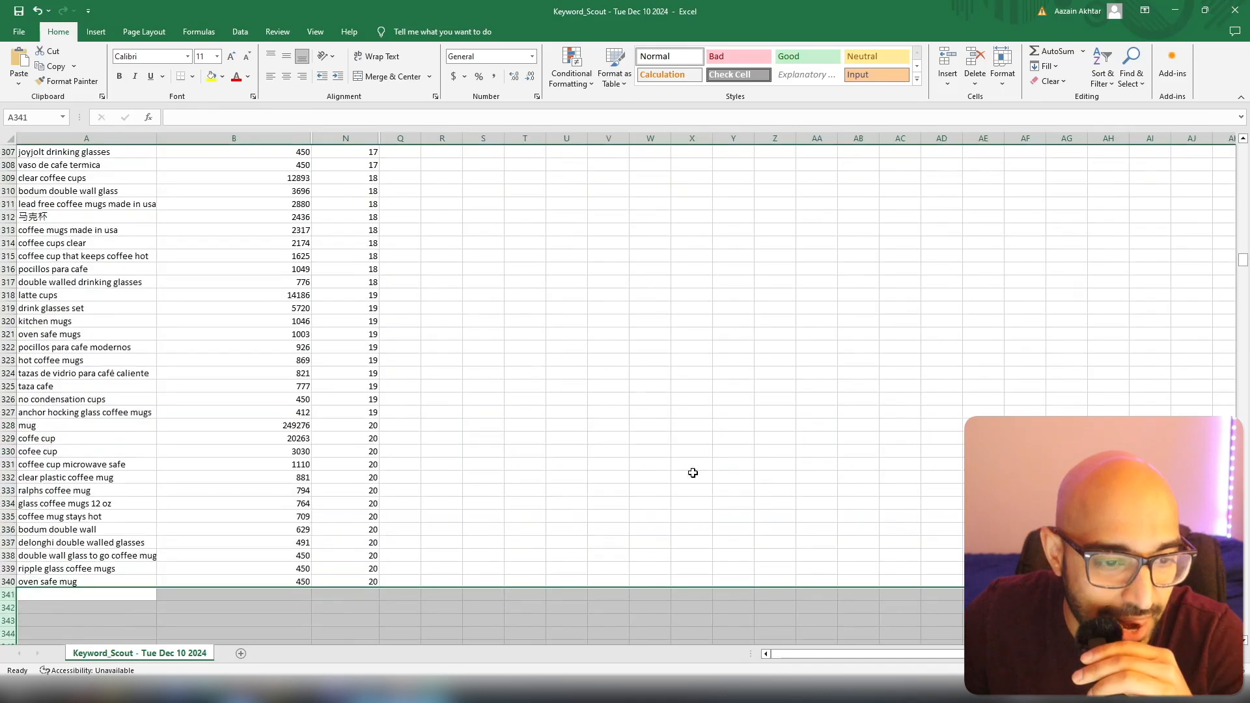
Sort the remaining keywords by 30-Day Search Volume (Exact) from largest to smallest.
scroll(587, 505, "up", 20)
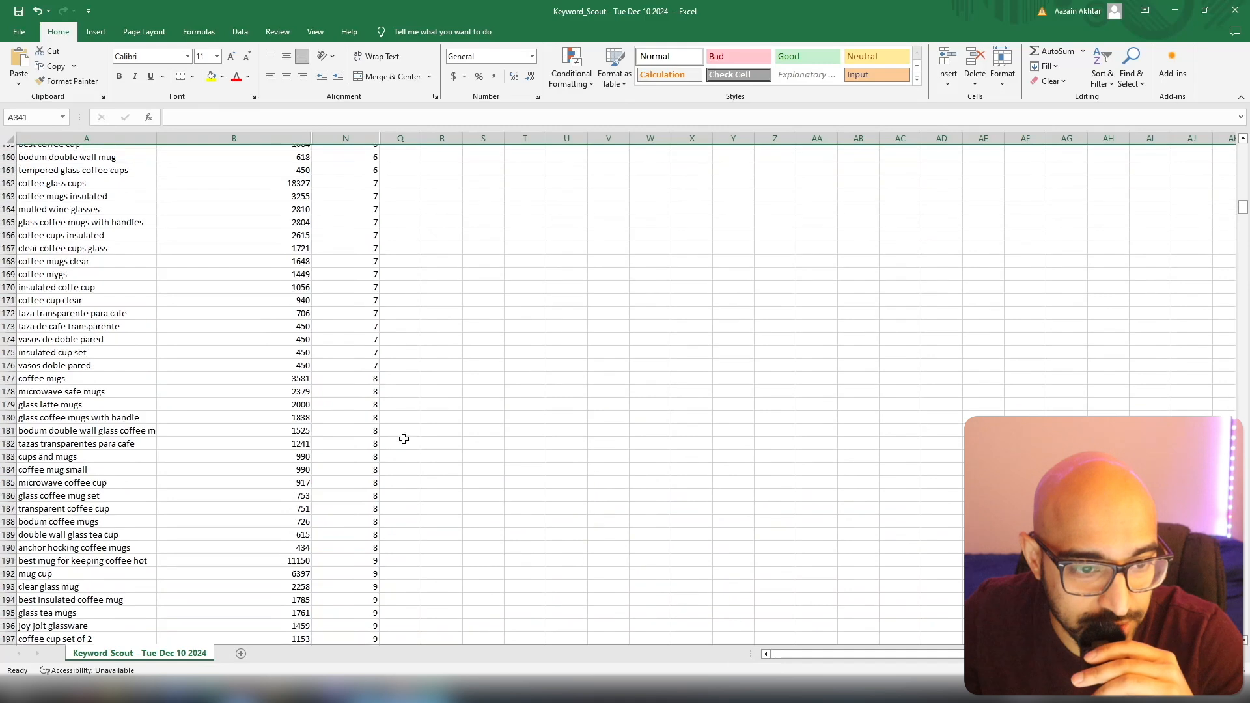
scroll(561, 444, "up", 20)
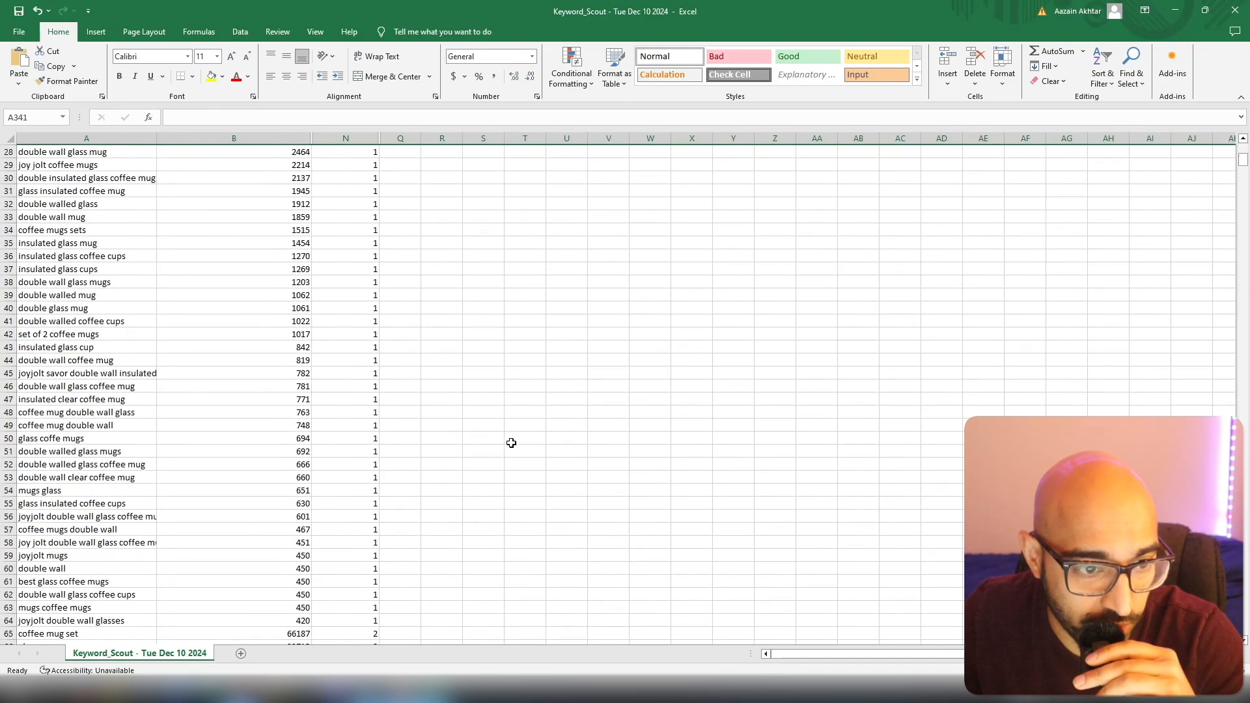
left_click(222, 152)
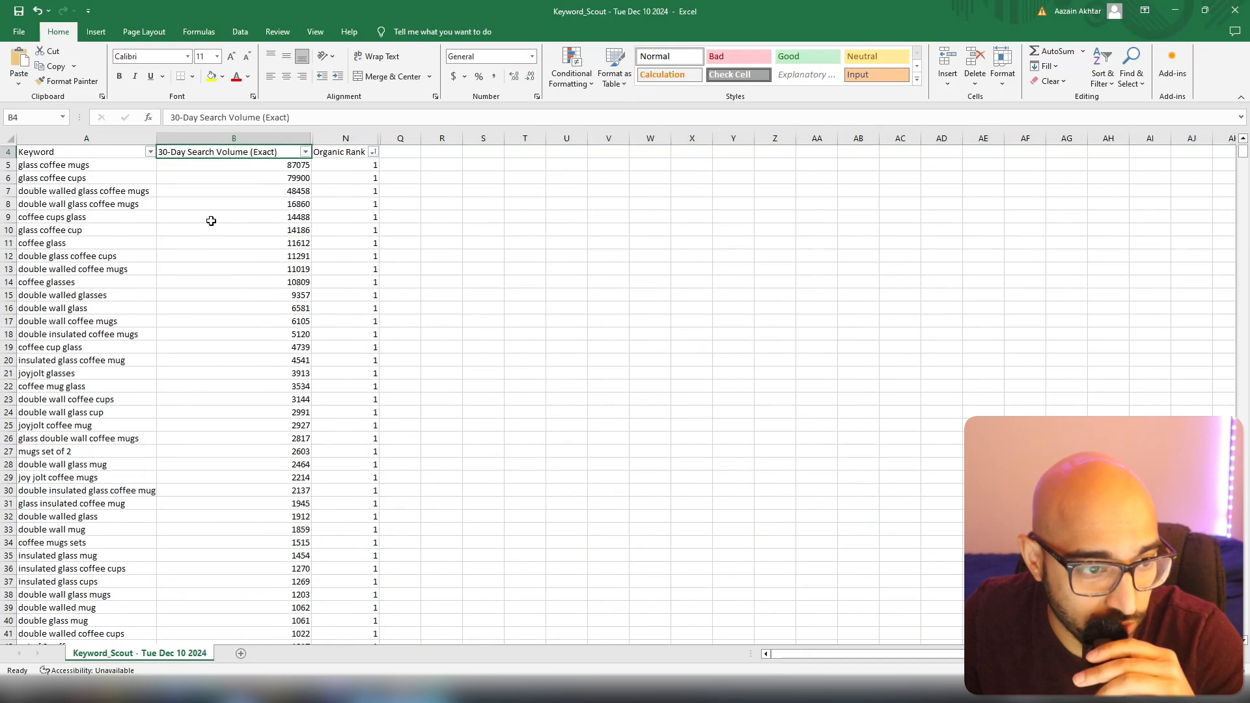
left_click(306, 152)
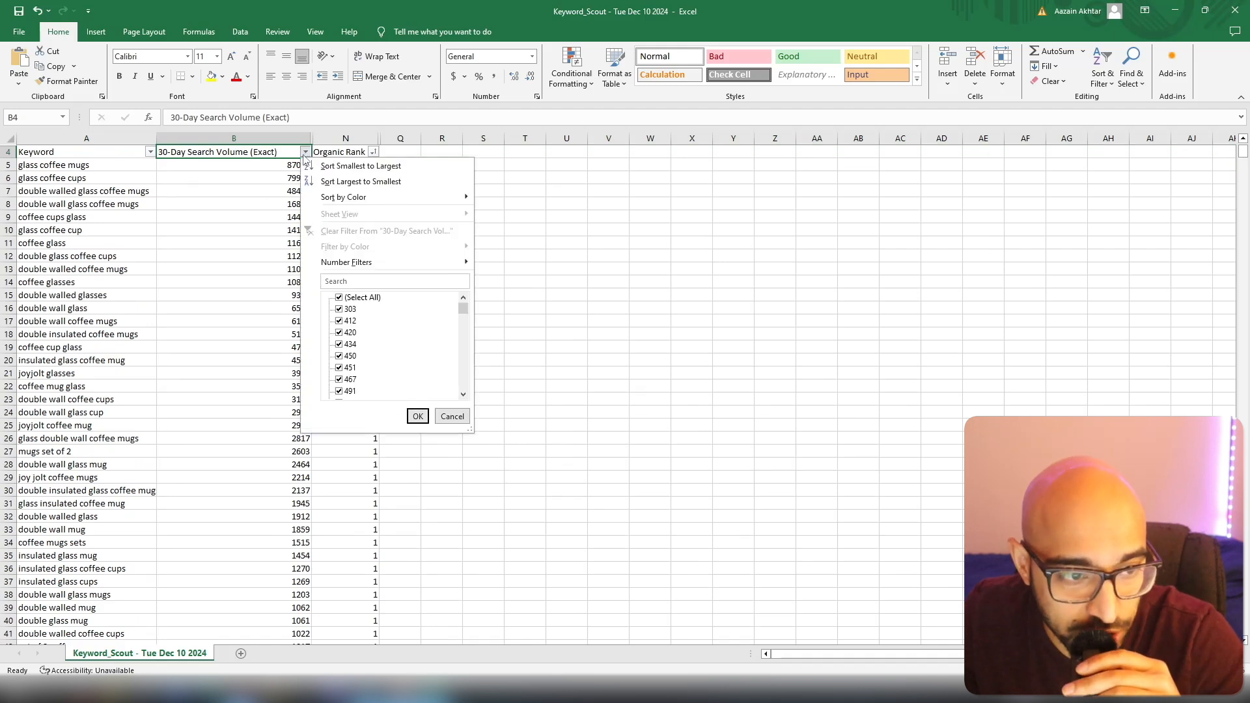
left_click(404, 189)
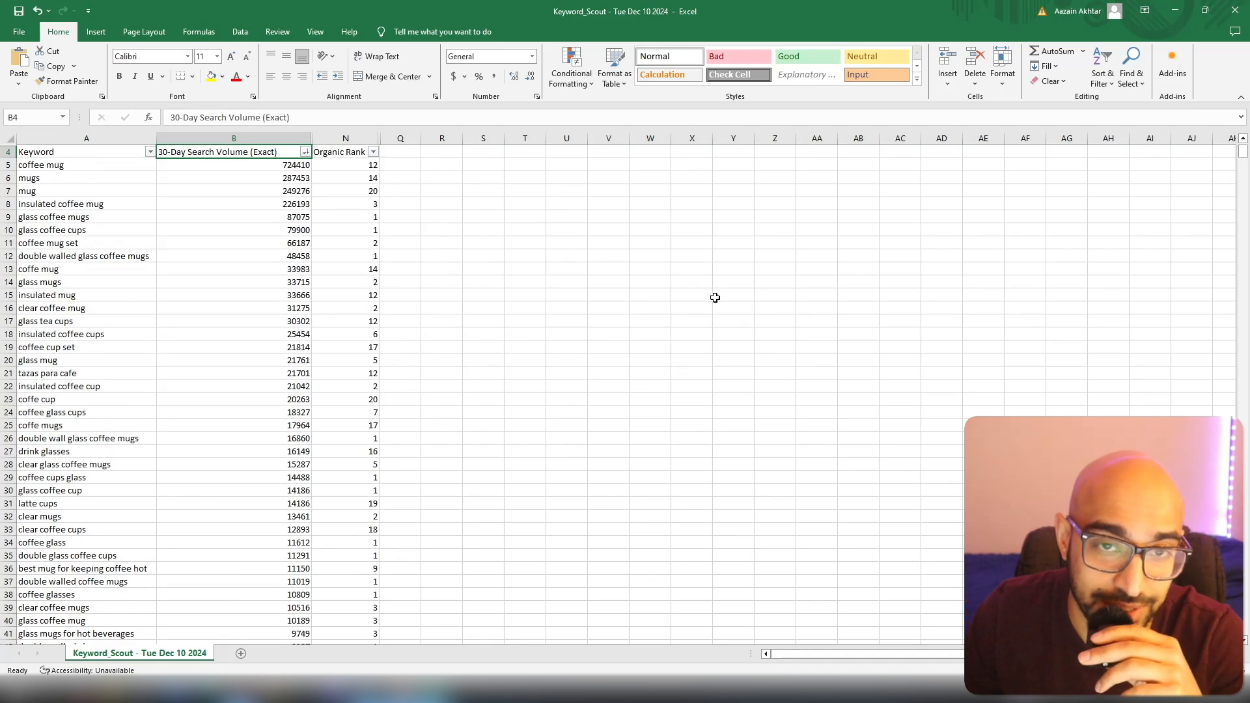
Examine the sorted keywords for their search volumes, organic ranks and relevance to double walled glass coffee mugs.
left_click(246, 165)
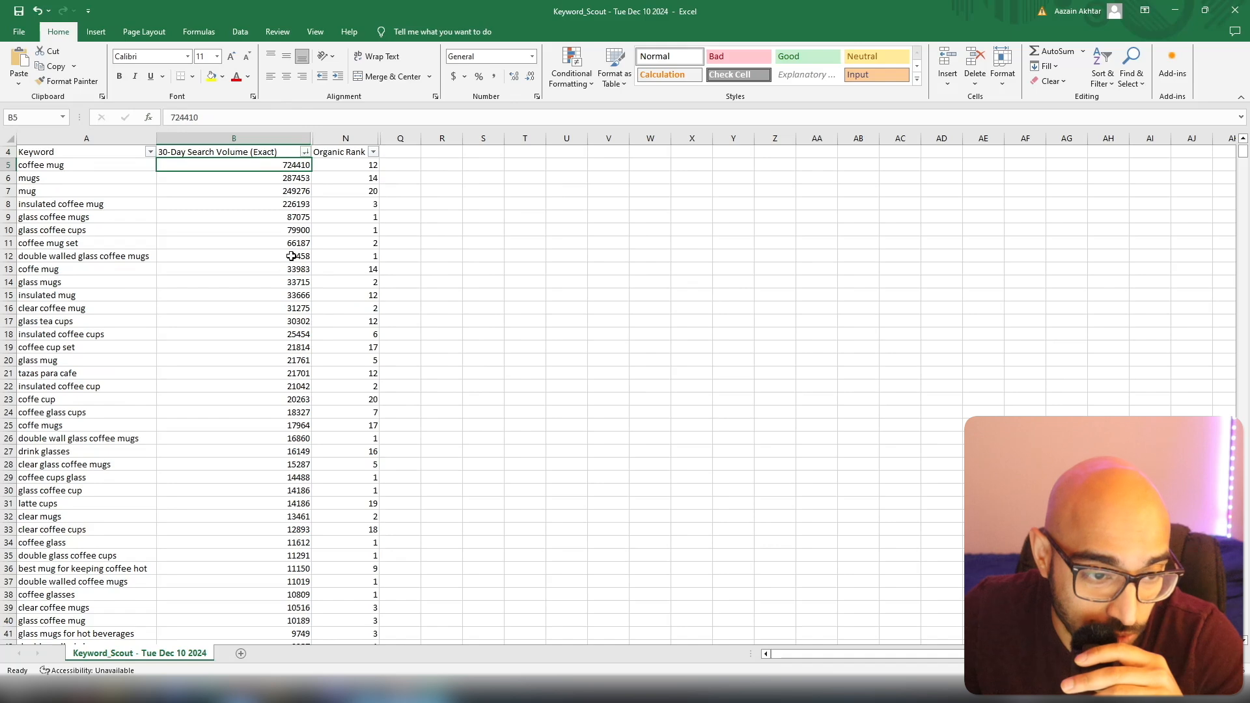
scroll(282, 299, "down", 9)
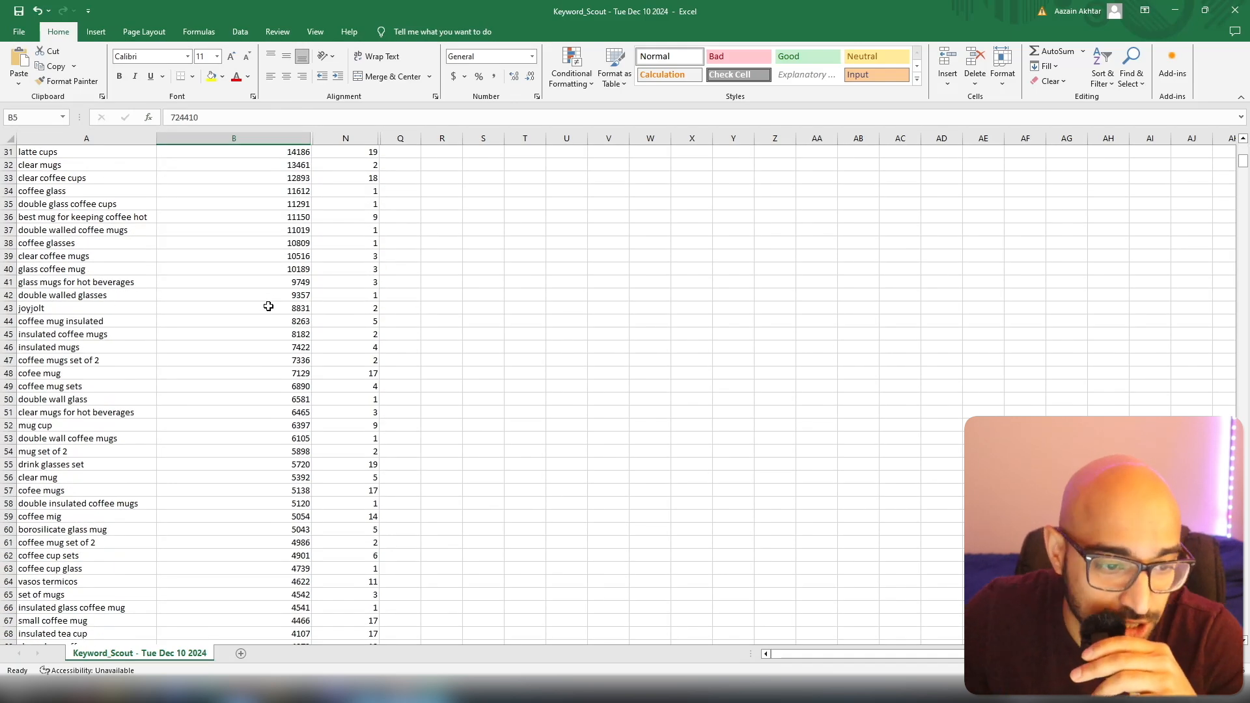
scroll(268, 306, "up", 8)
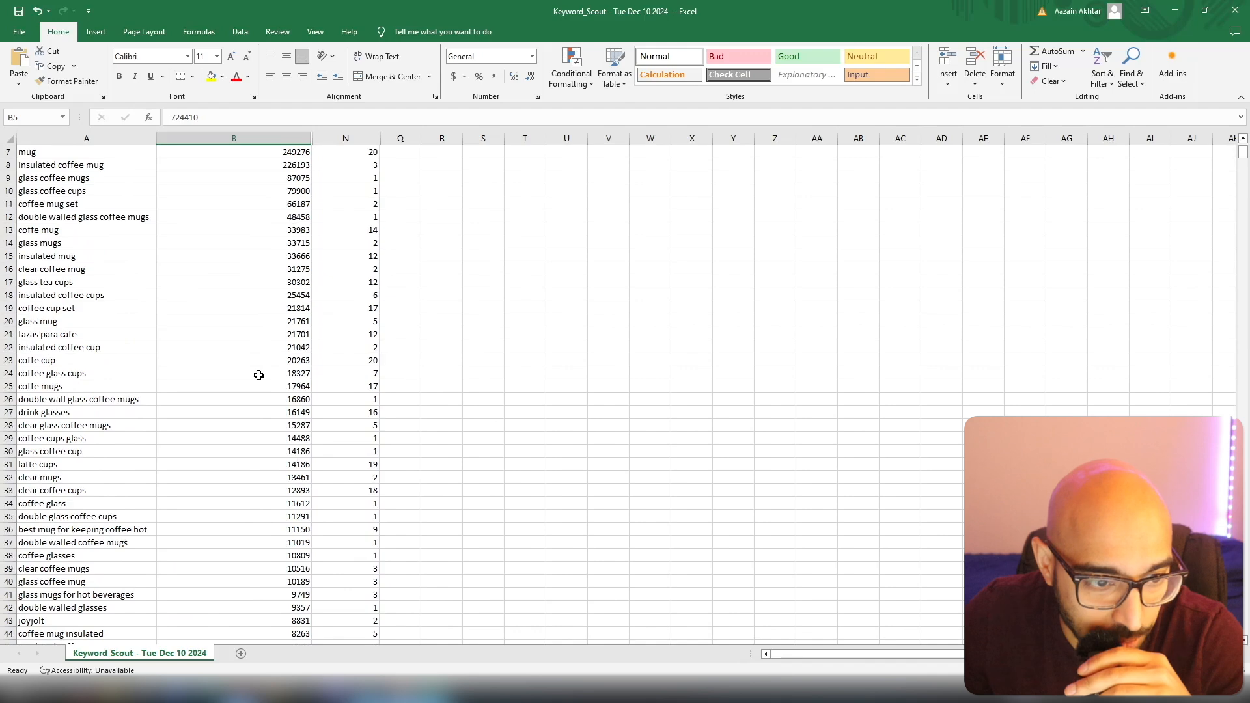
scroll(261, 375, "down", 11)
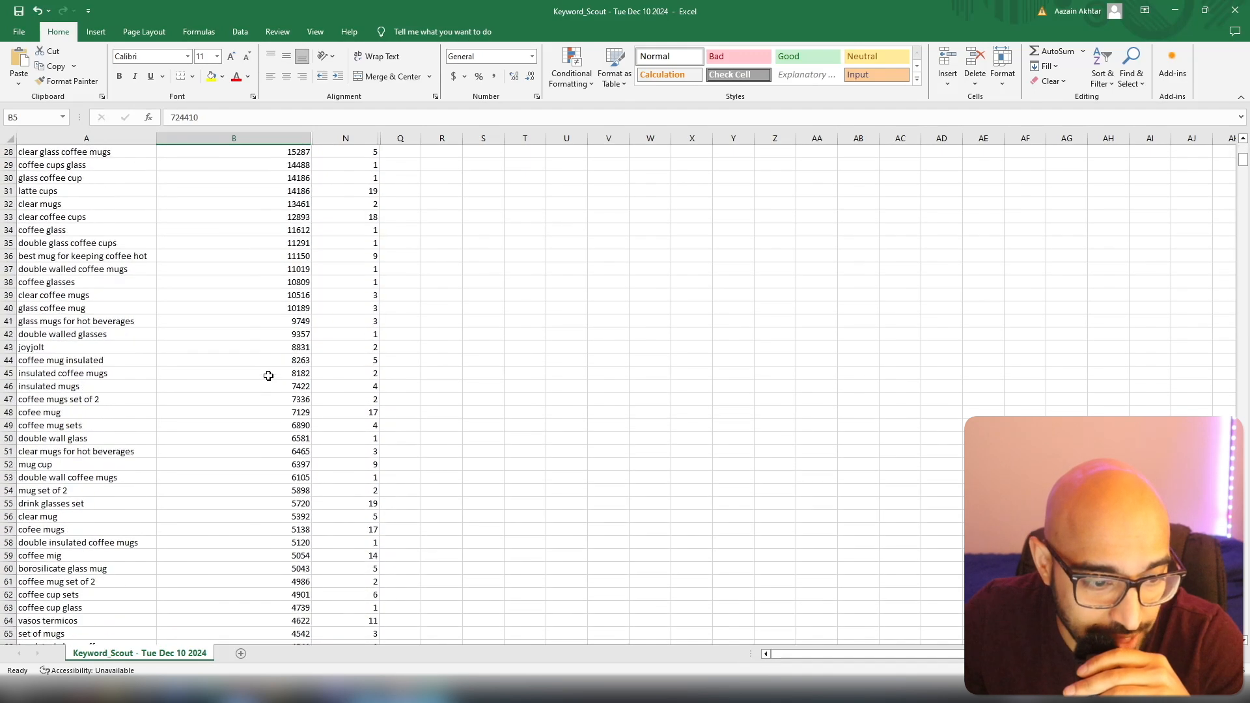
scroll(265, 381, "down", 1)
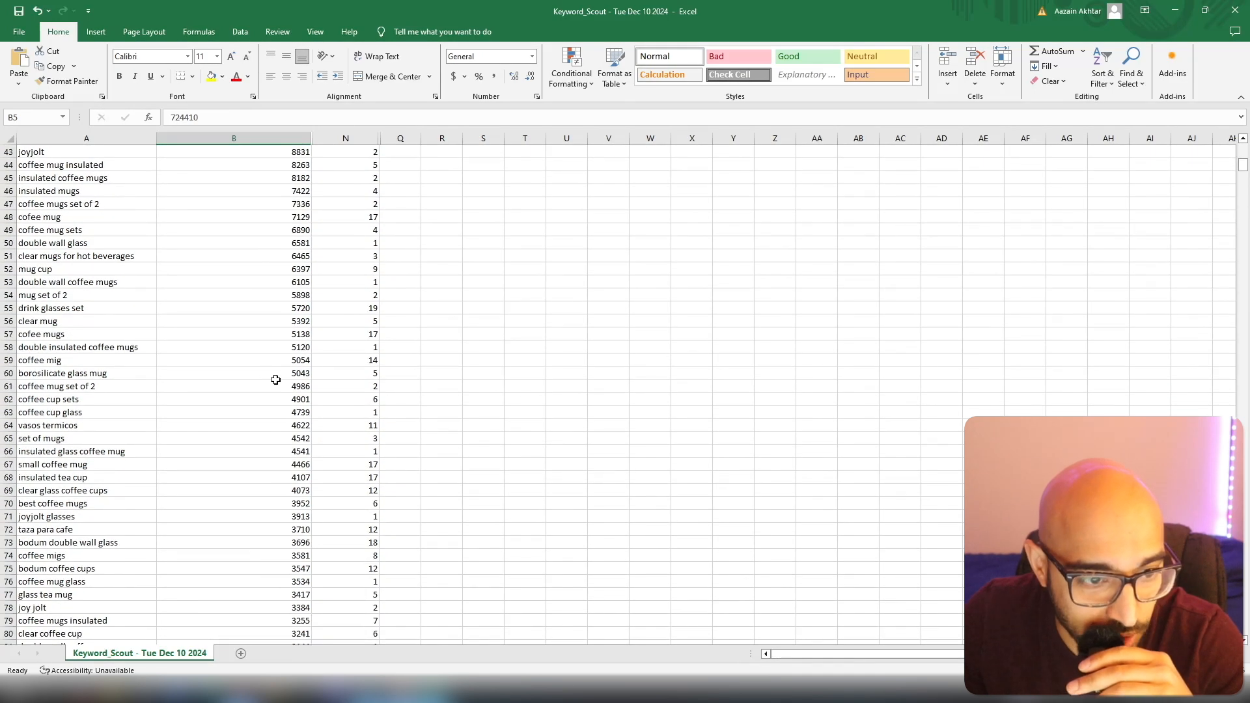
scroll(275, 381, "down", 4)
scroll(275, 383, "up", 2)
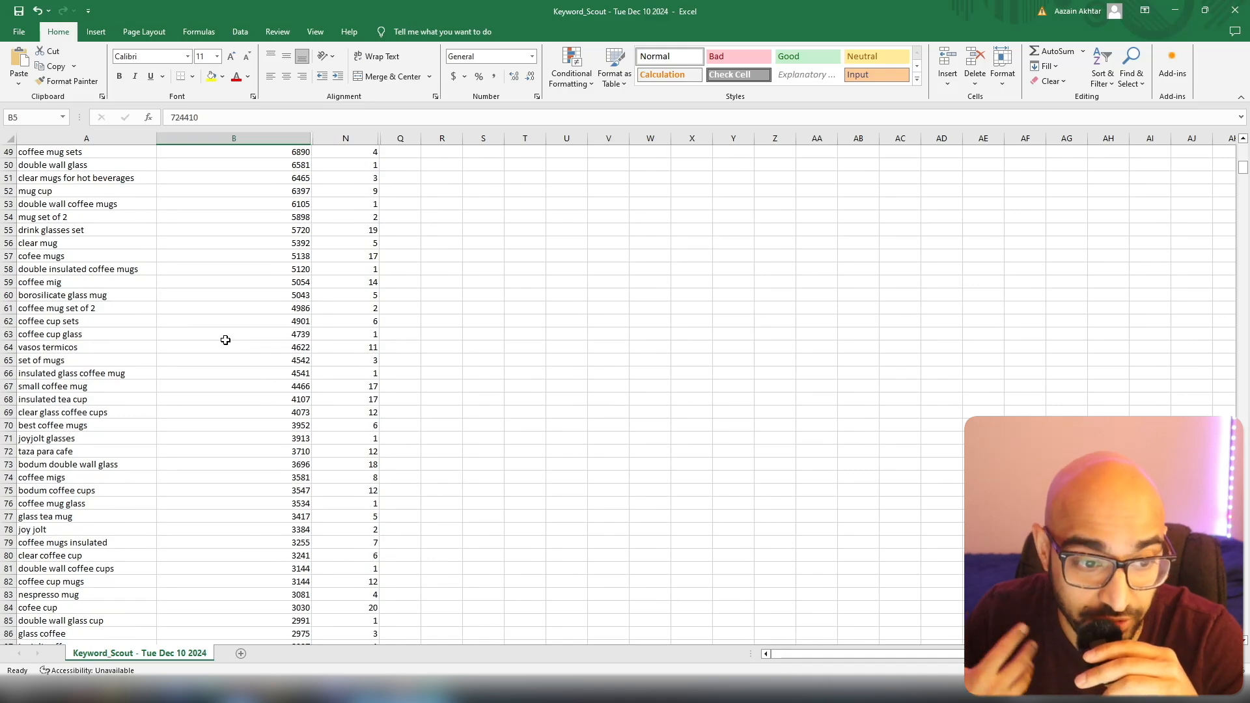
scroll(252, 354, "up", 15)
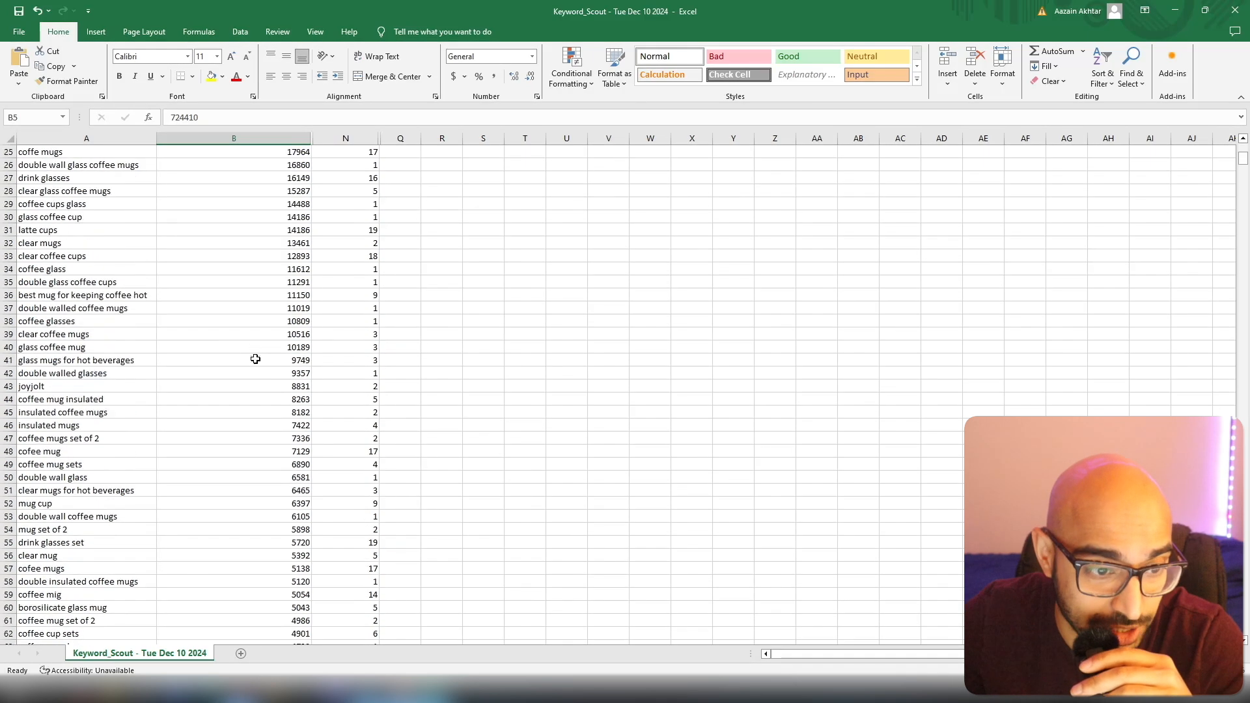
left_click(263, 261)
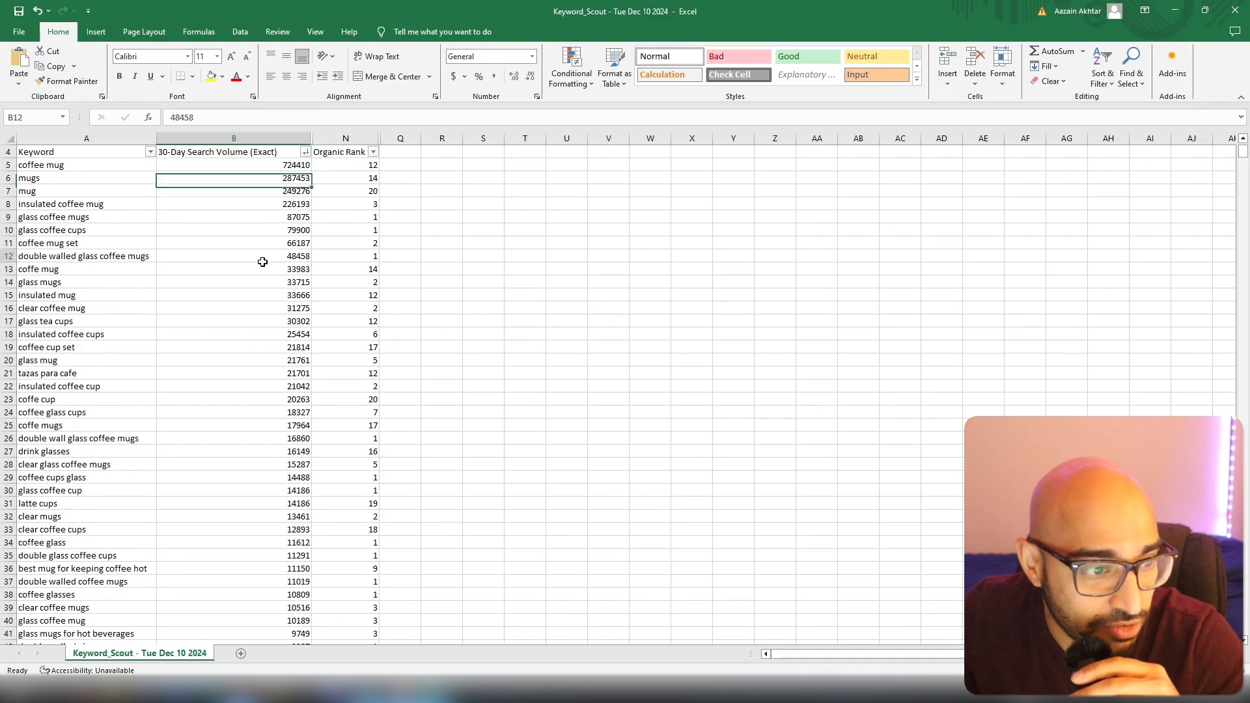
Delete all keywords with a 30-day search volume below 10,000, from row 41 ("glass mugs for hot beverages") to the end of the sheet.
left_click(56, 167)
left_click(300, 164)
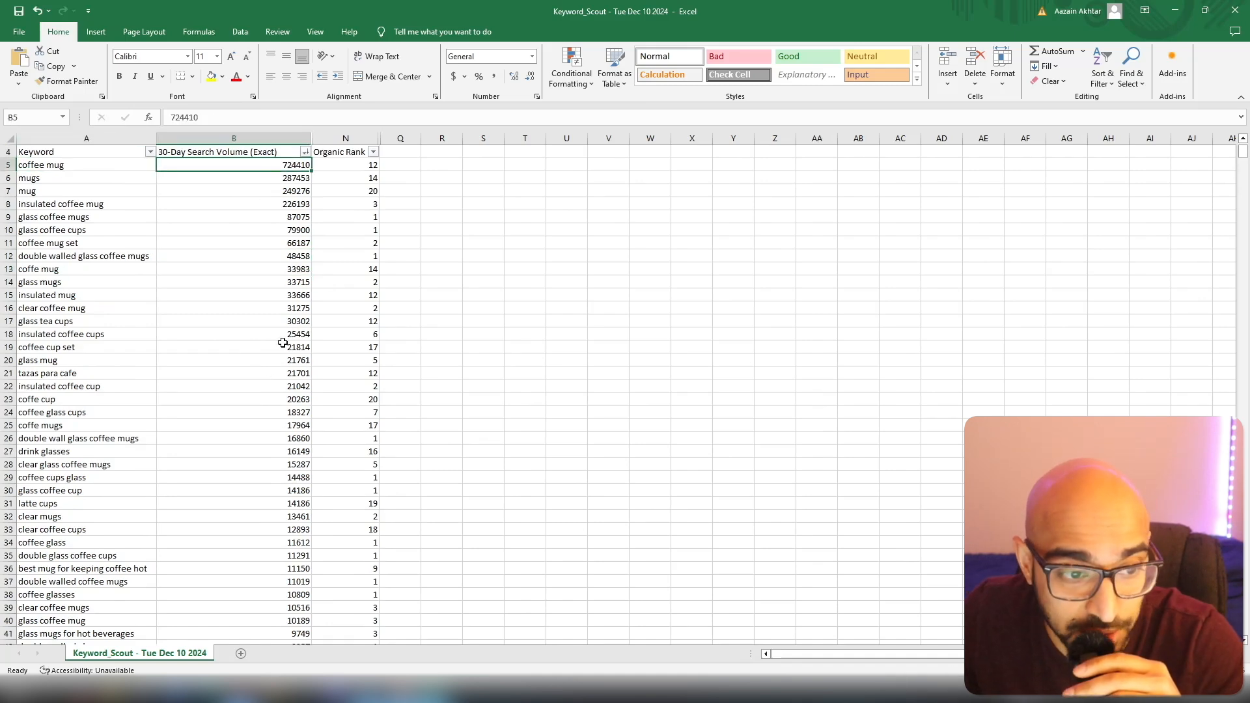
scroll(282, 343, "down", 14)
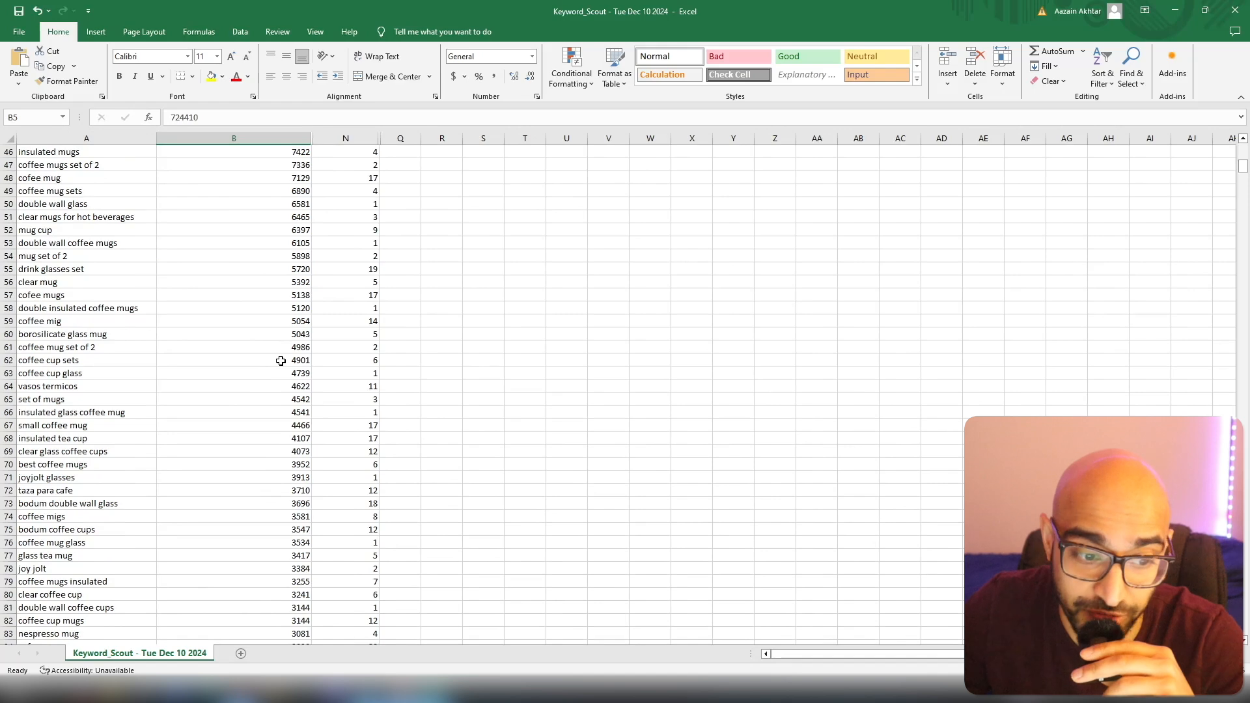
scroll(268, 327, "down", 2)
scroll(259, 346, "up", 2)
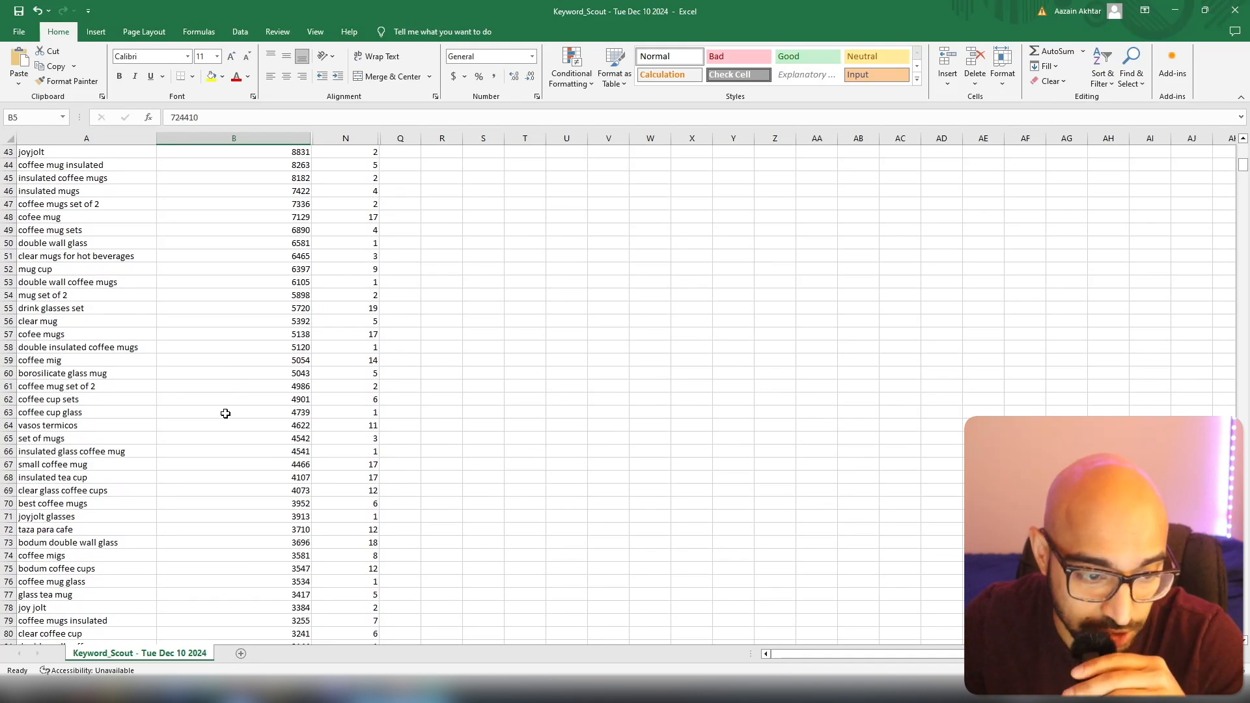
left_click(264, 391)
scroll(265, 390, "up", 6)
left_click(260, 399)
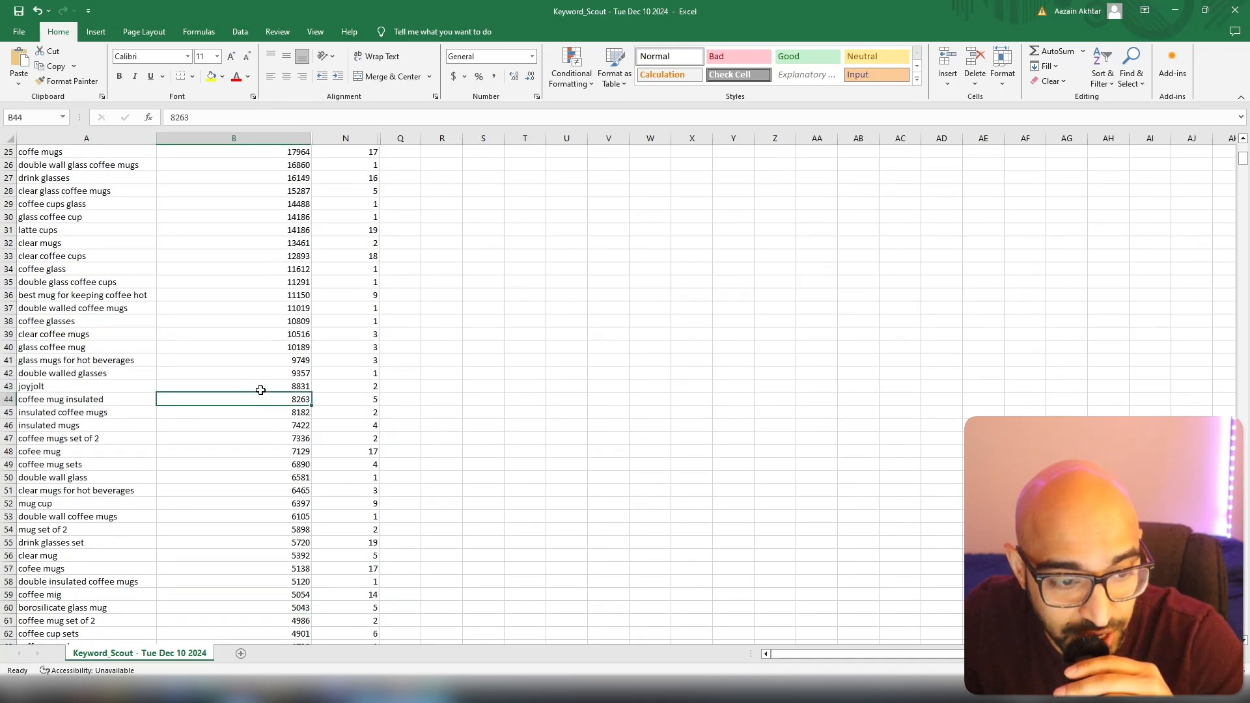
left_click(8, 363)
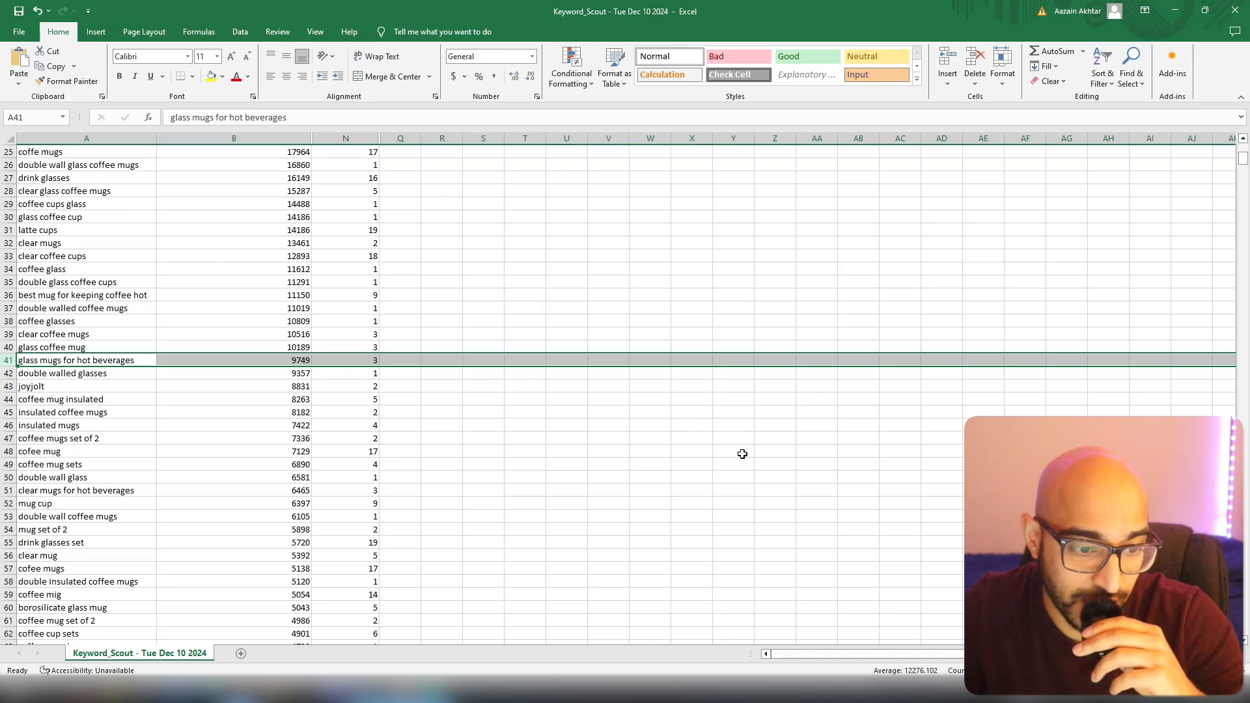
key("Delete")
scroll(742, 454, "up", 7)
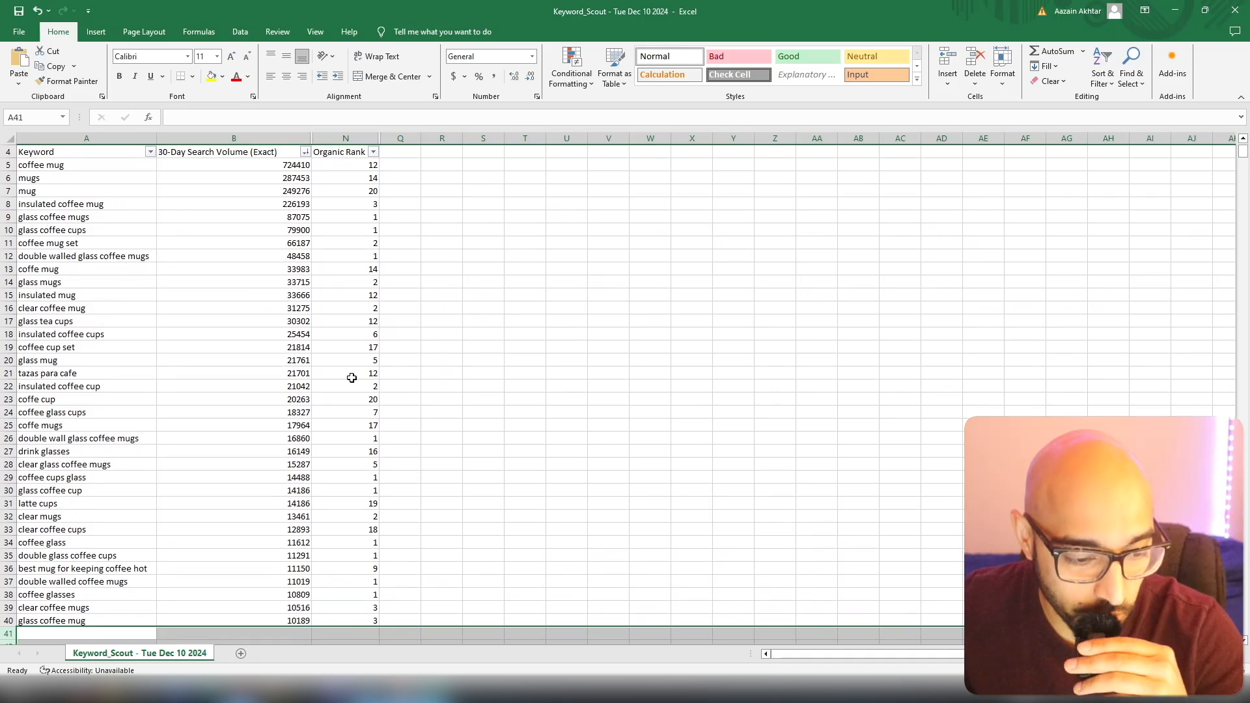
Review the keyword lists in the second and third Keyword_Scout workbooks, and bring up Book1 with its matching column headings.
mouse_move(437, 694)
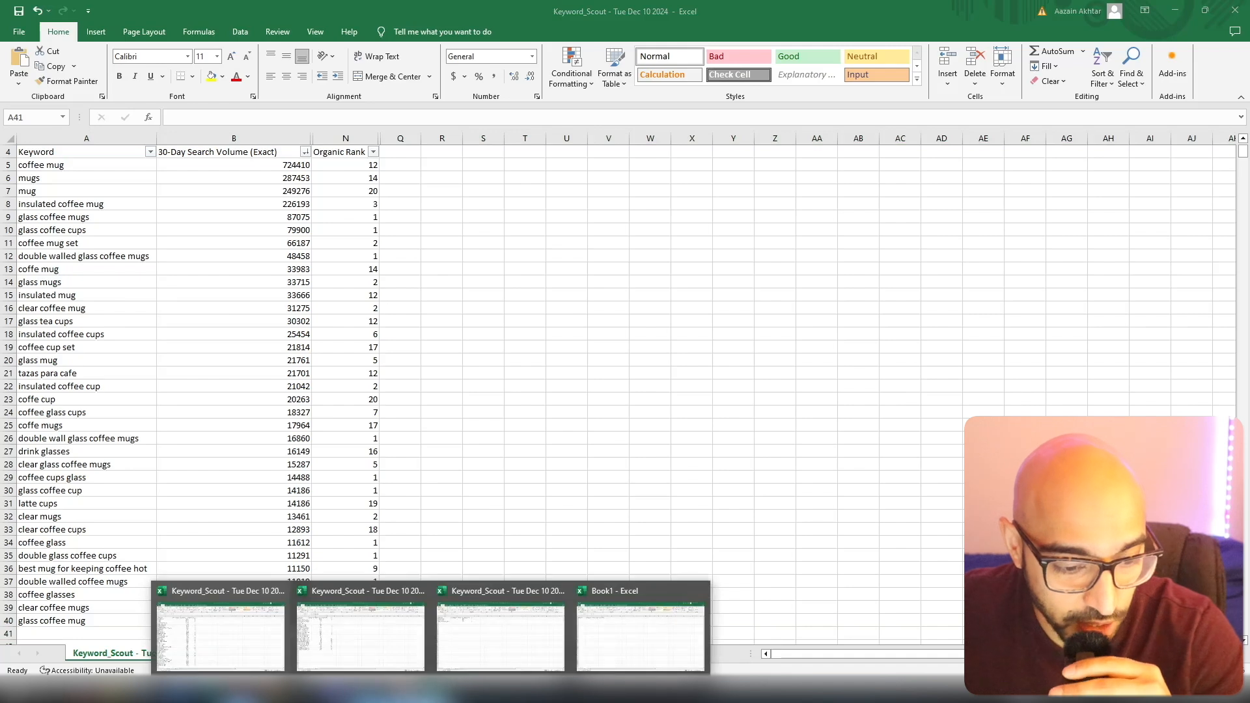
left_click(346, 633)
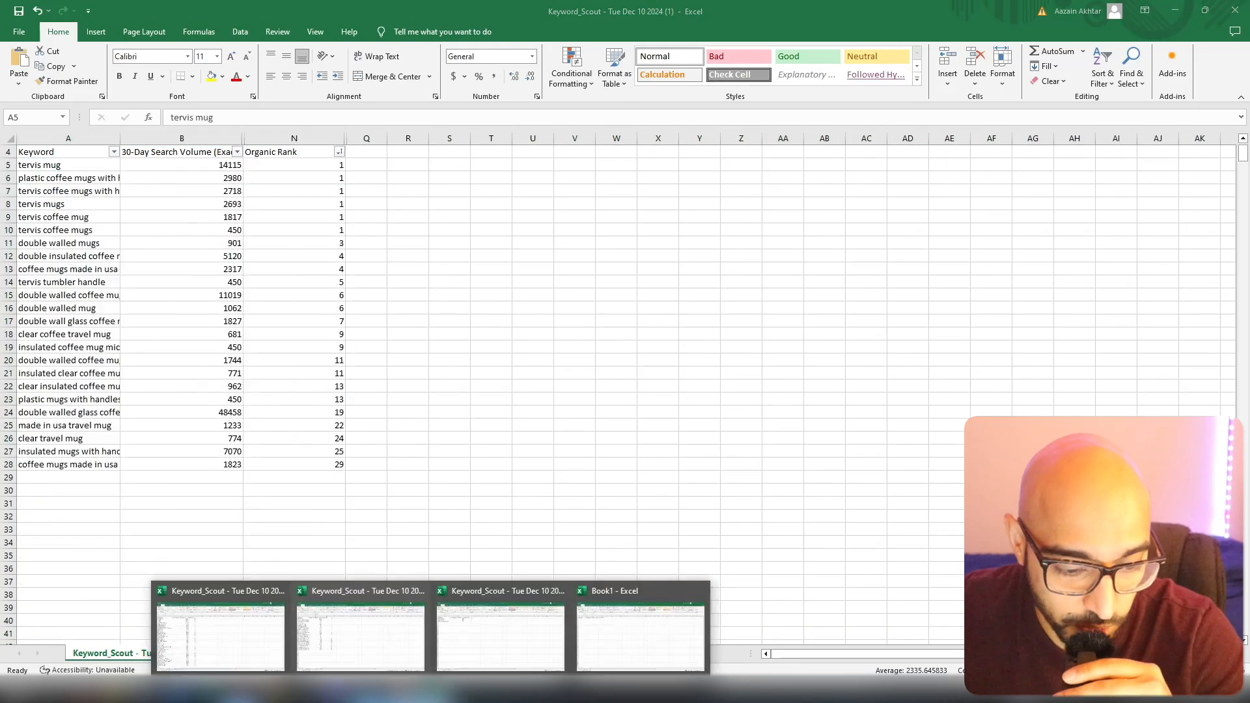
left_click(524, 635)
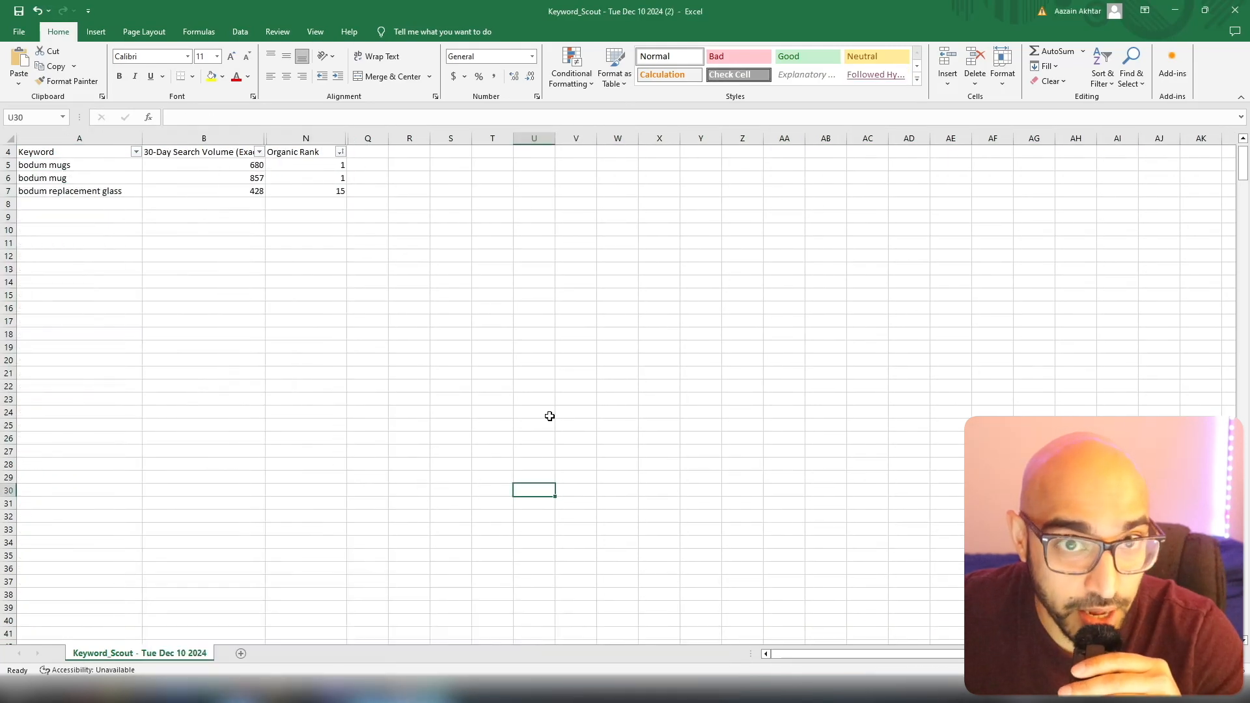
mouse_move(436, 694)
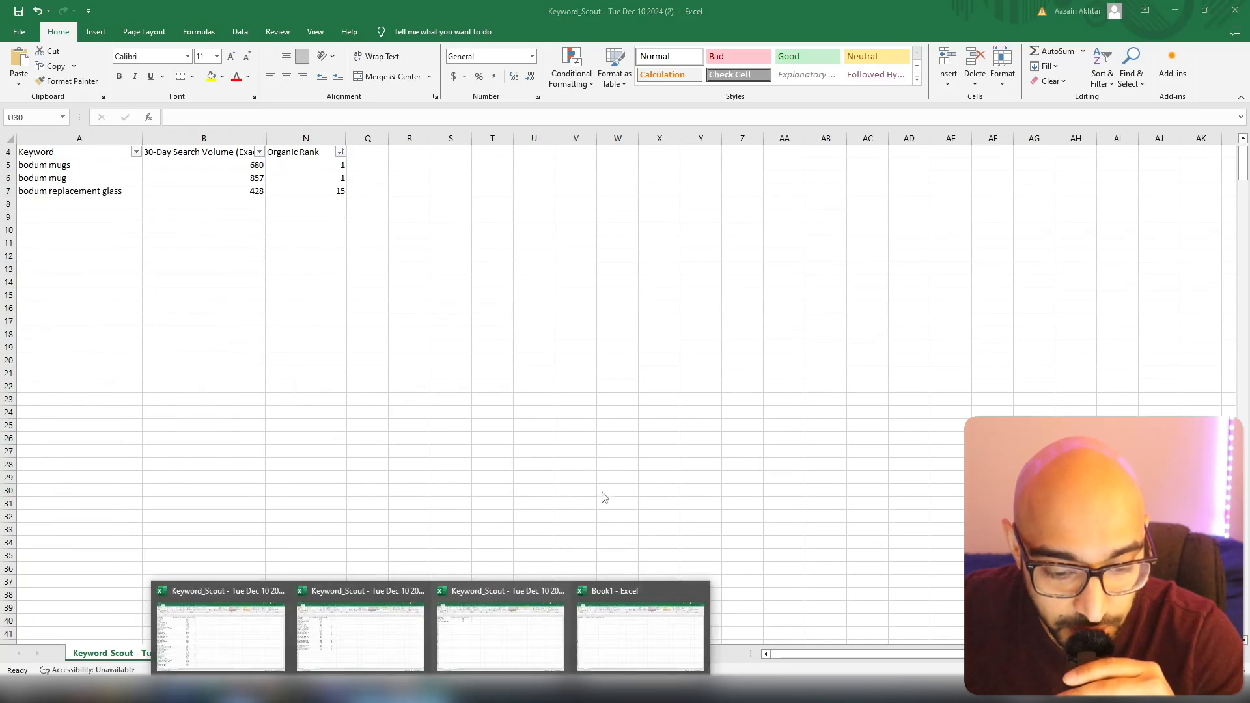
left_click(639, 642)
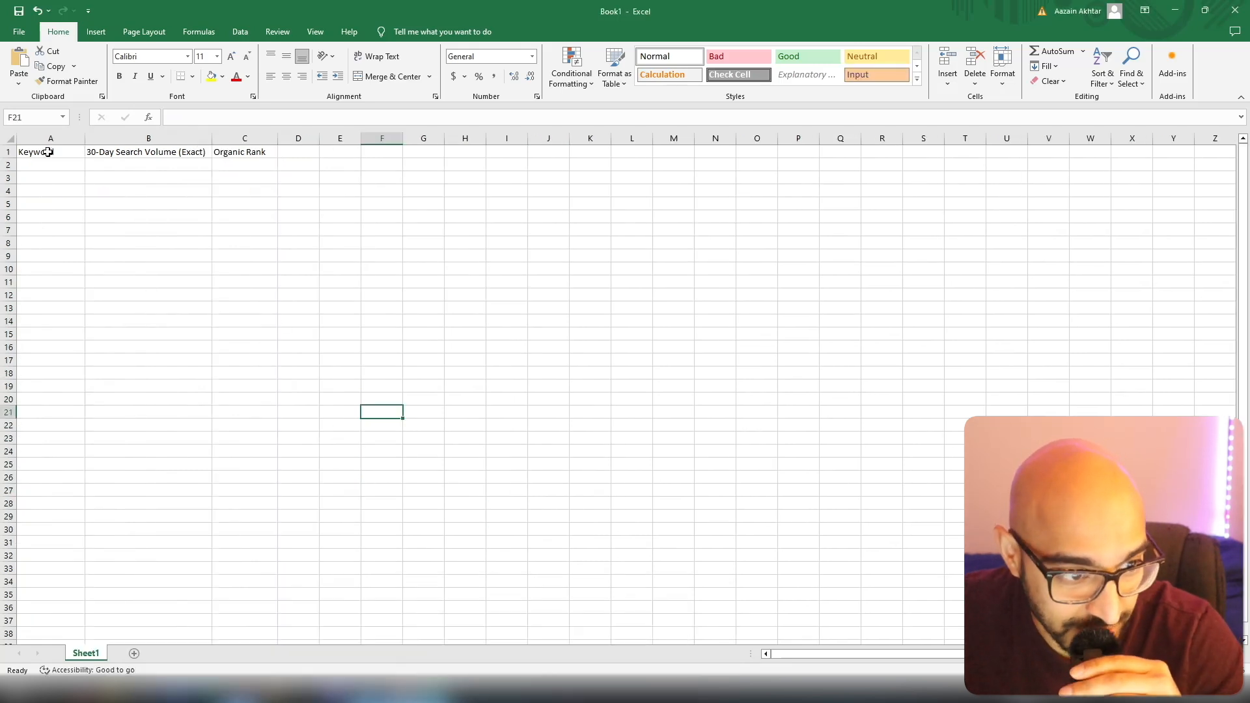
Copy the remaining keyword rows from the three Keyword_Scout workbooks into Book1, one list below the other under the headings.
left_click(436, 694)
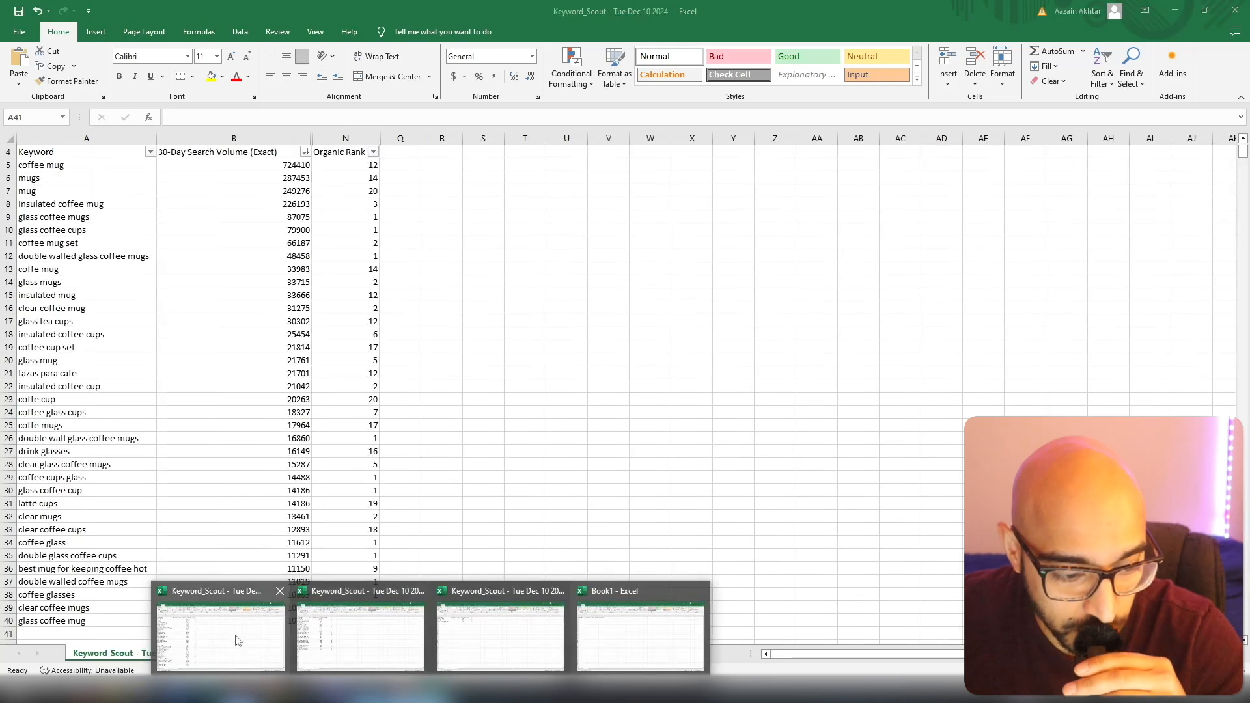
left_click(239, 639)
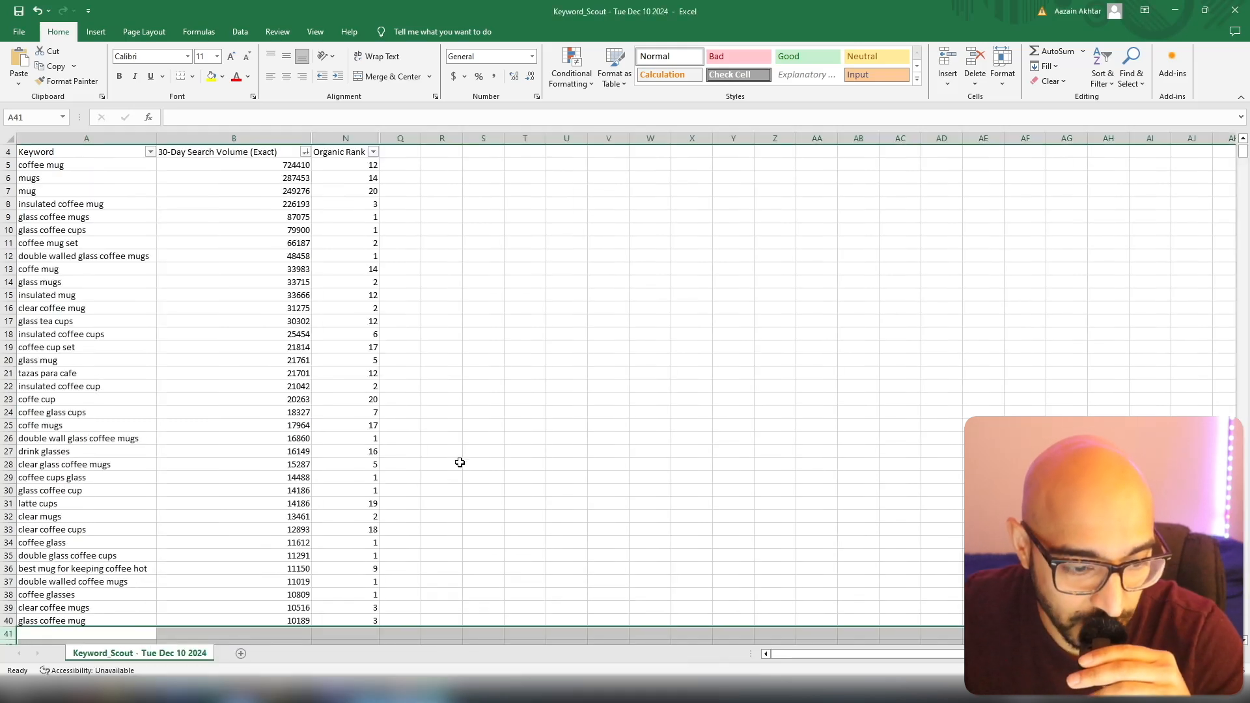
left_click(7, 164)
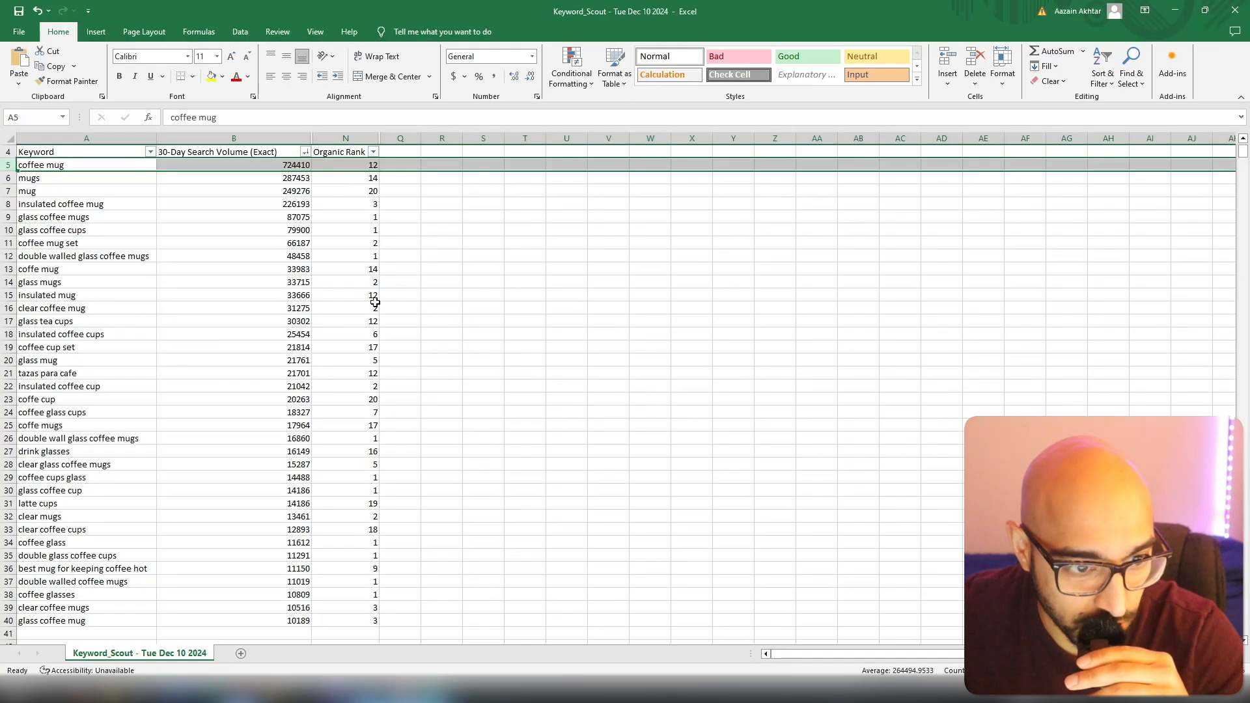
scroll(468, 343, "up", 5)
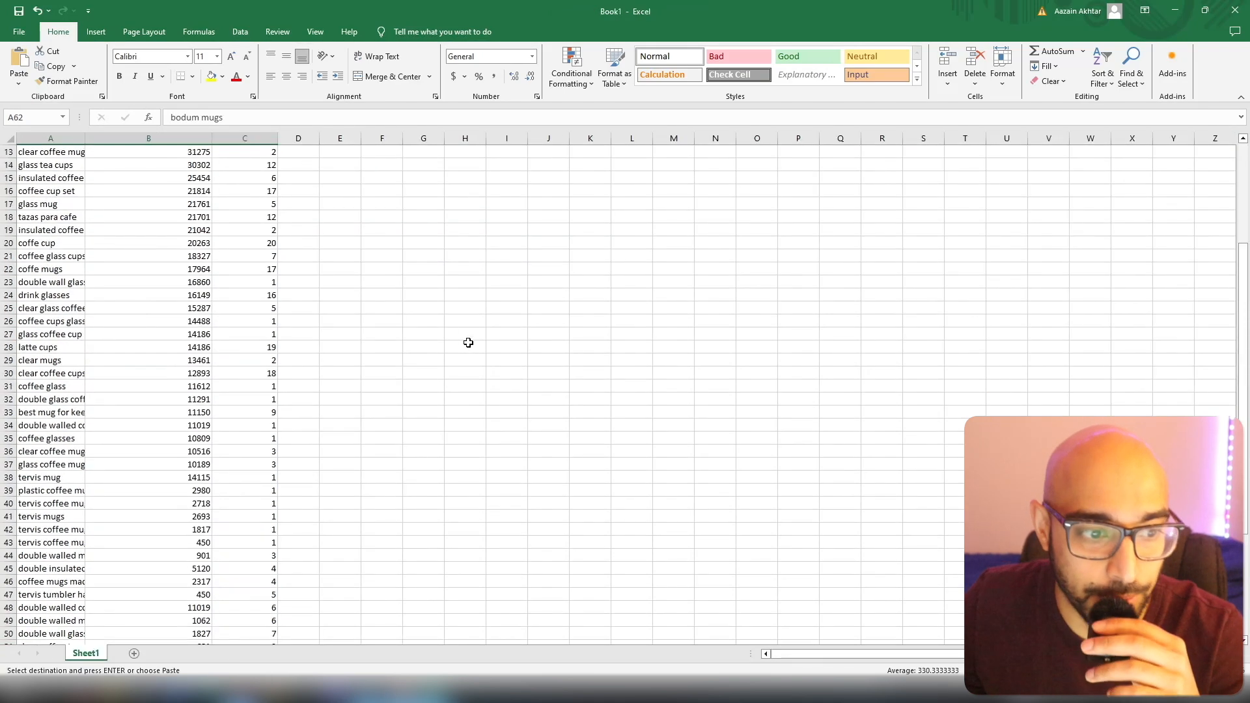
scroll(468, 343, "up", 4)
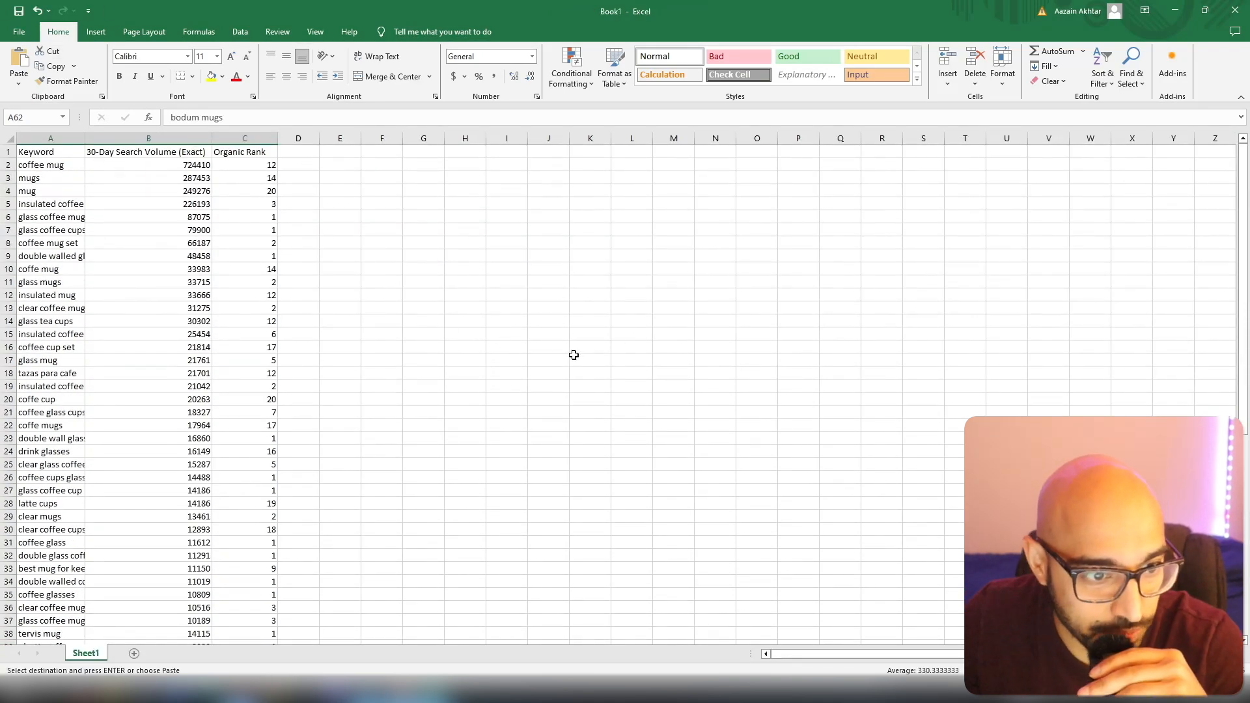
Widen the Keyword column in Book1 enough to read the full keywords, and check the combined list through to its last row.
left_click_drag(85, 138, 186, 150)
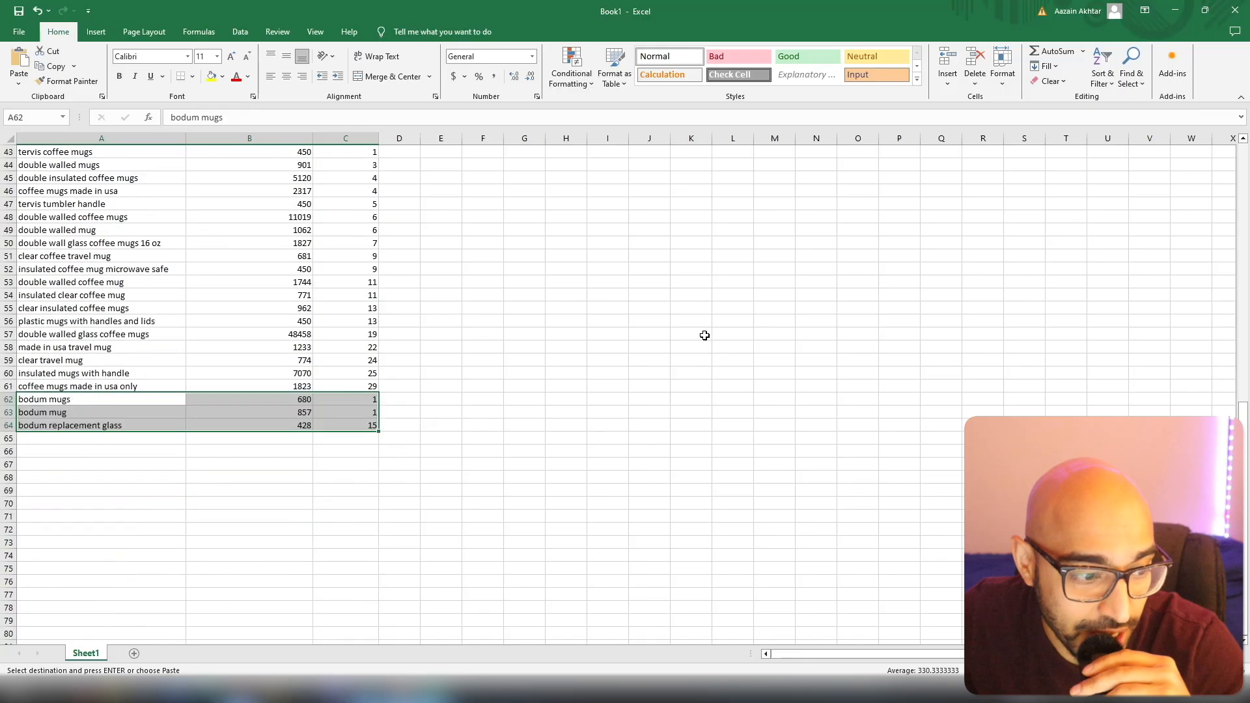
left_click(733, 368)
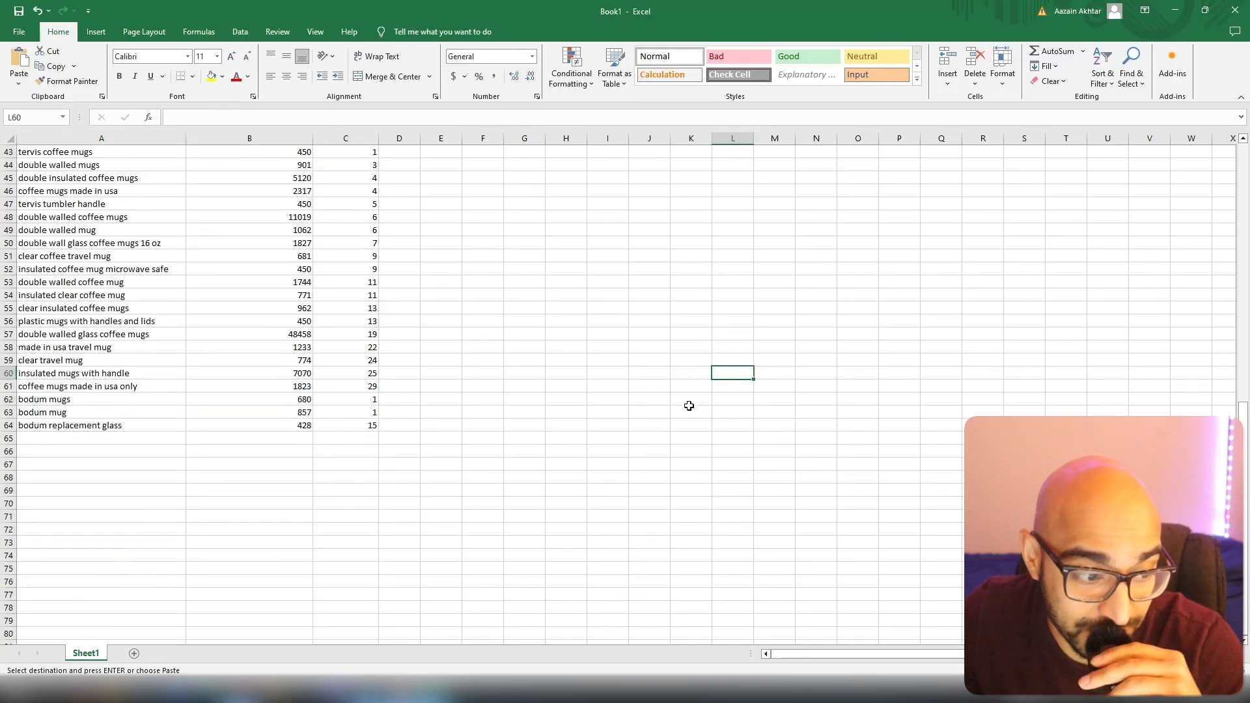
scroll(748, 417, "up", 7)
scroll(820, 429, "up", 7)
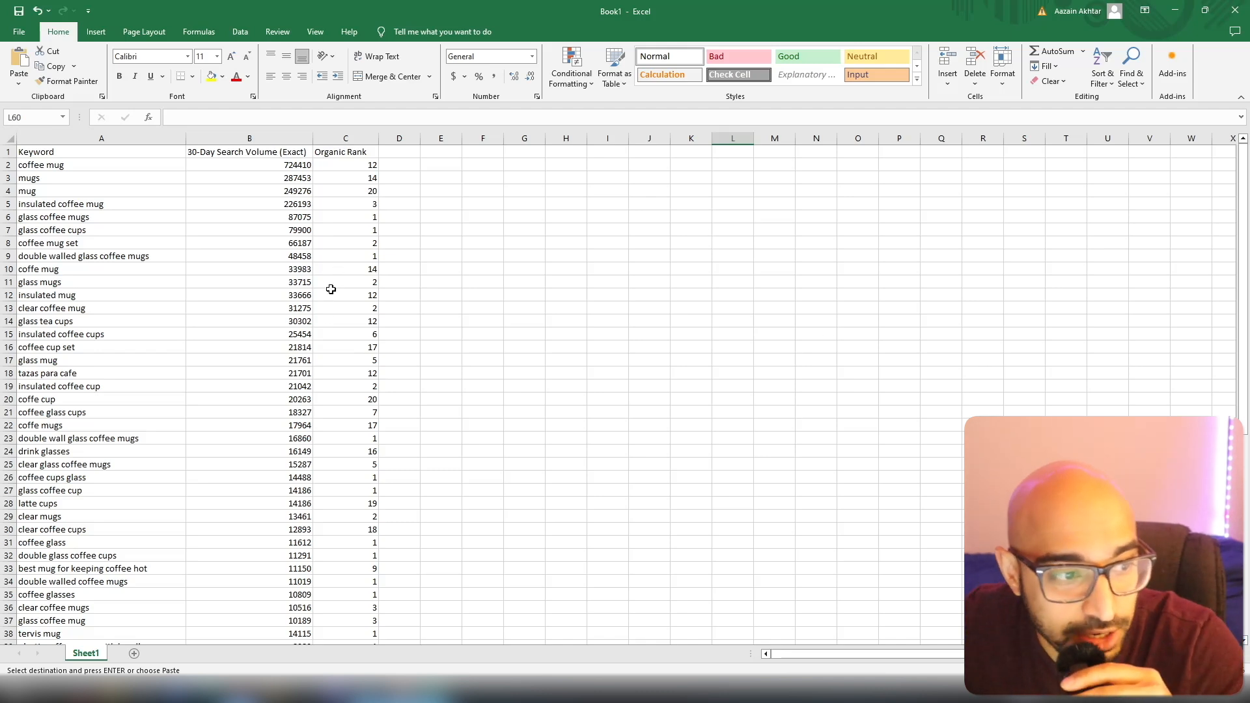
Apply a Duplicate Values conditional format with Light Red Fill with Dark Red Text to the whole Keyword column.
left_click(130, 138)
scroll(172, 369, "down", 5)
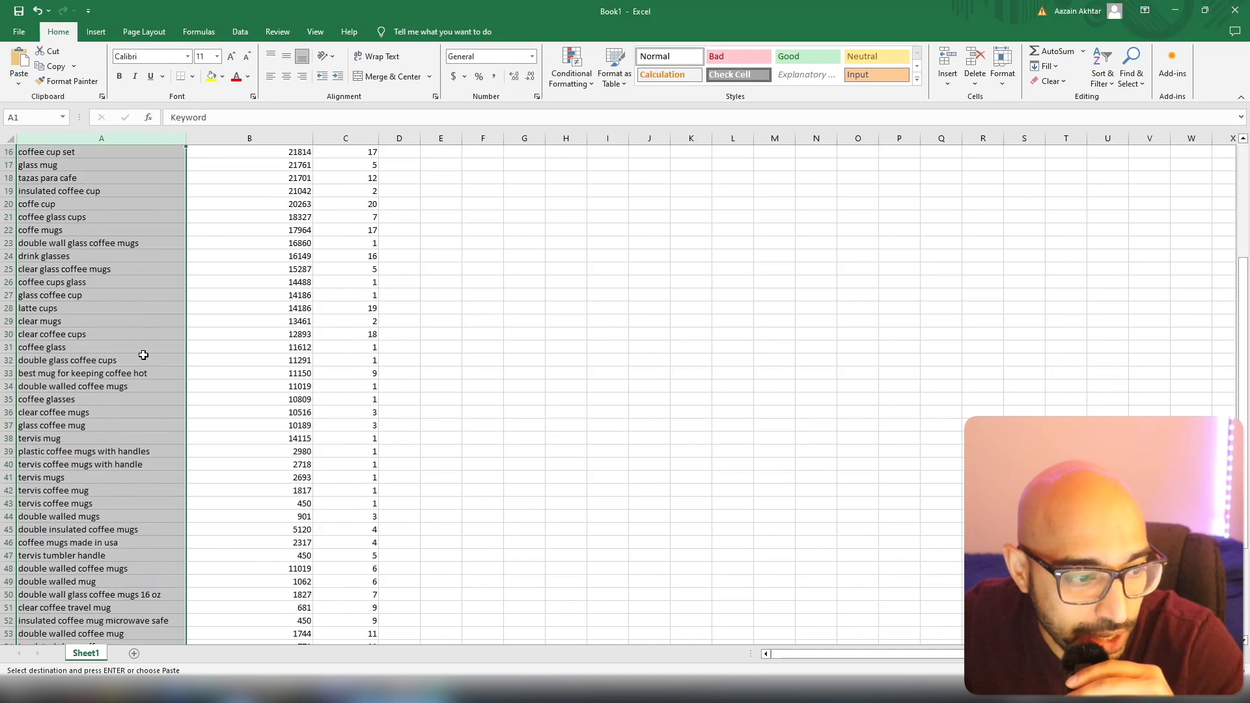
scroll(171, 370, "up", 5)
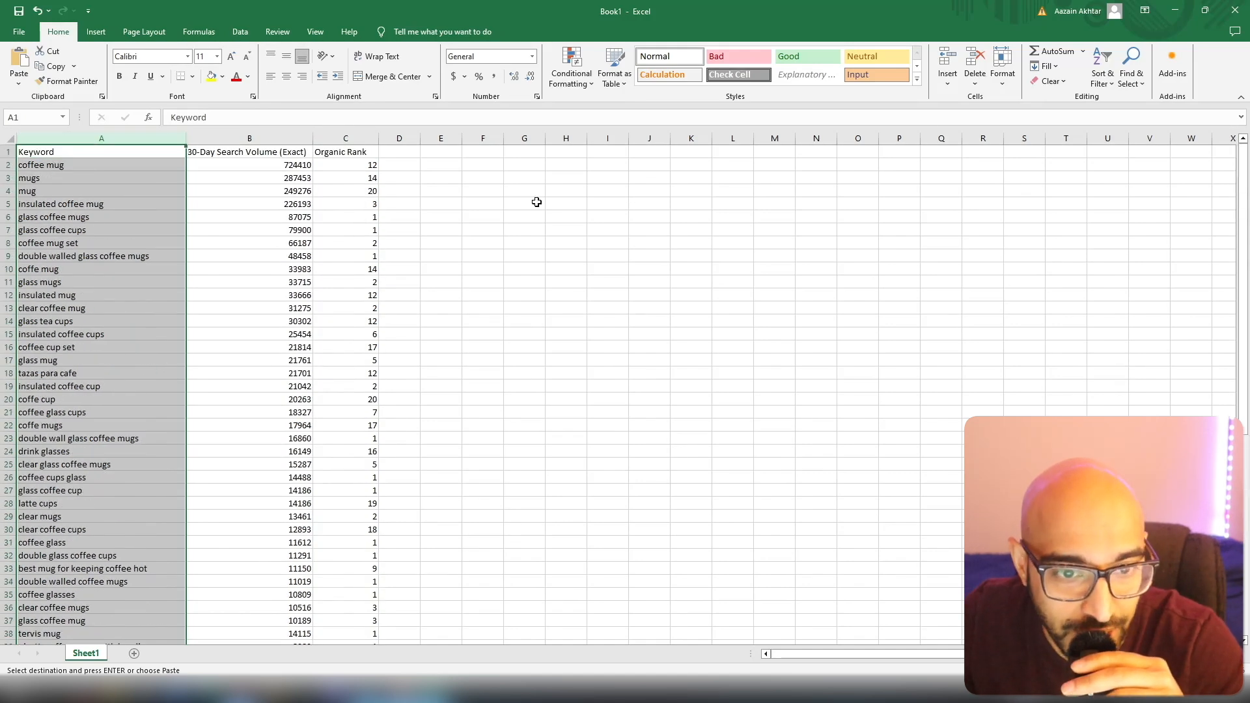
left_click(584, 84)
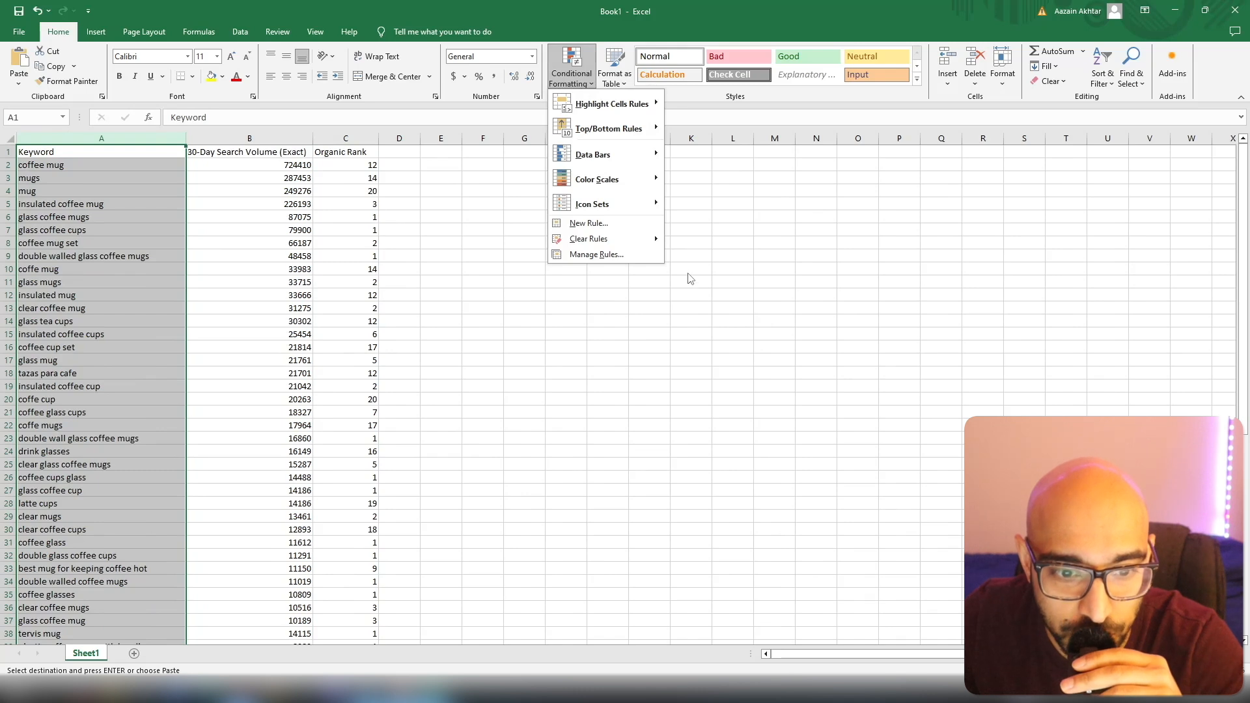
mouse_move(611, 108)
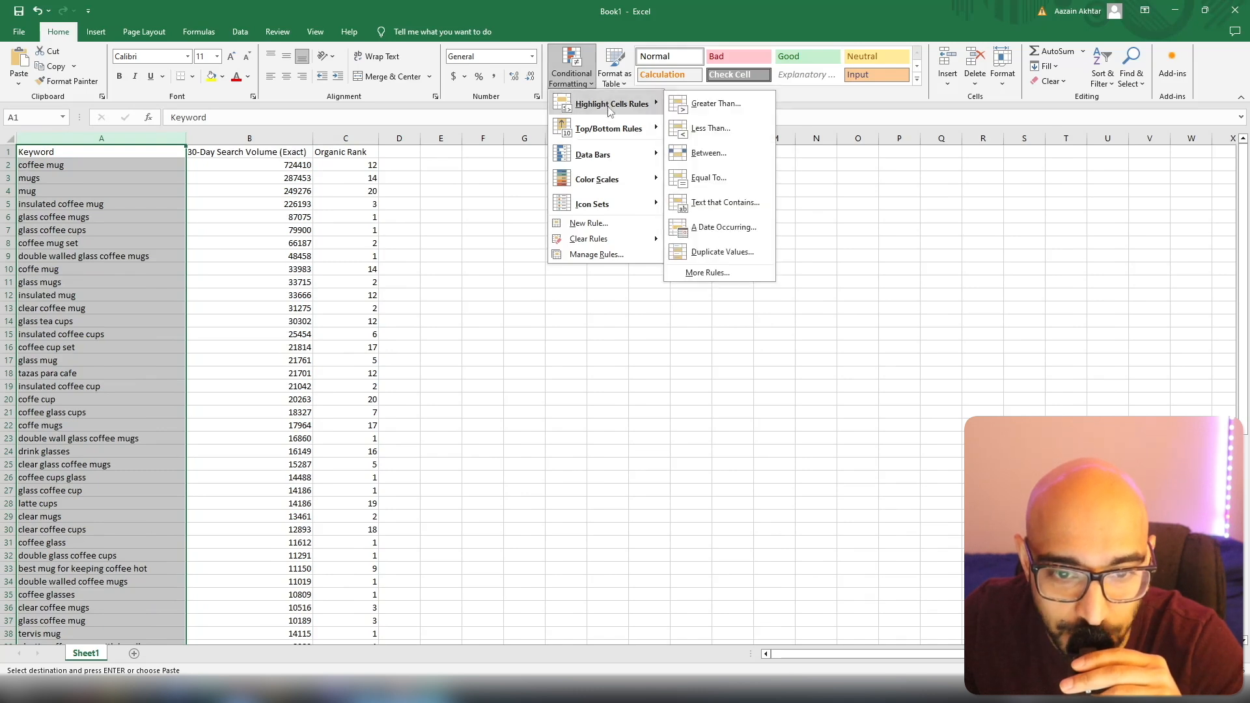
left_click(723, 252)
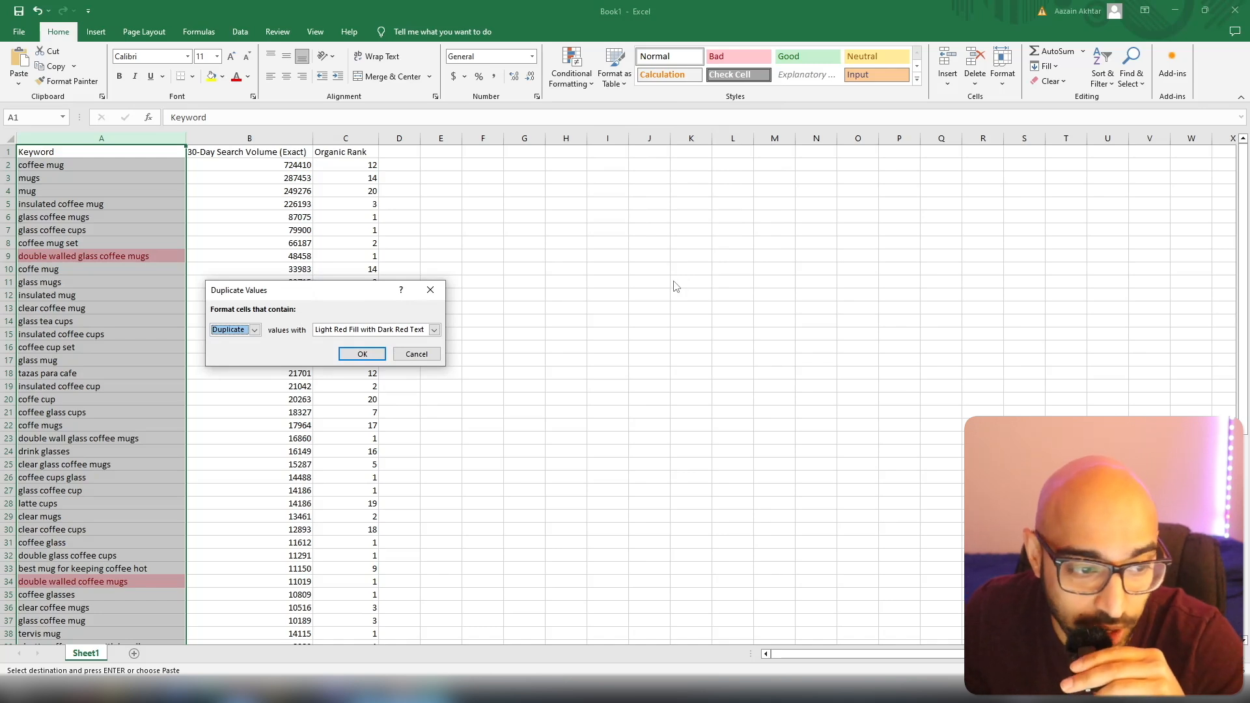
left_click(359, 354)
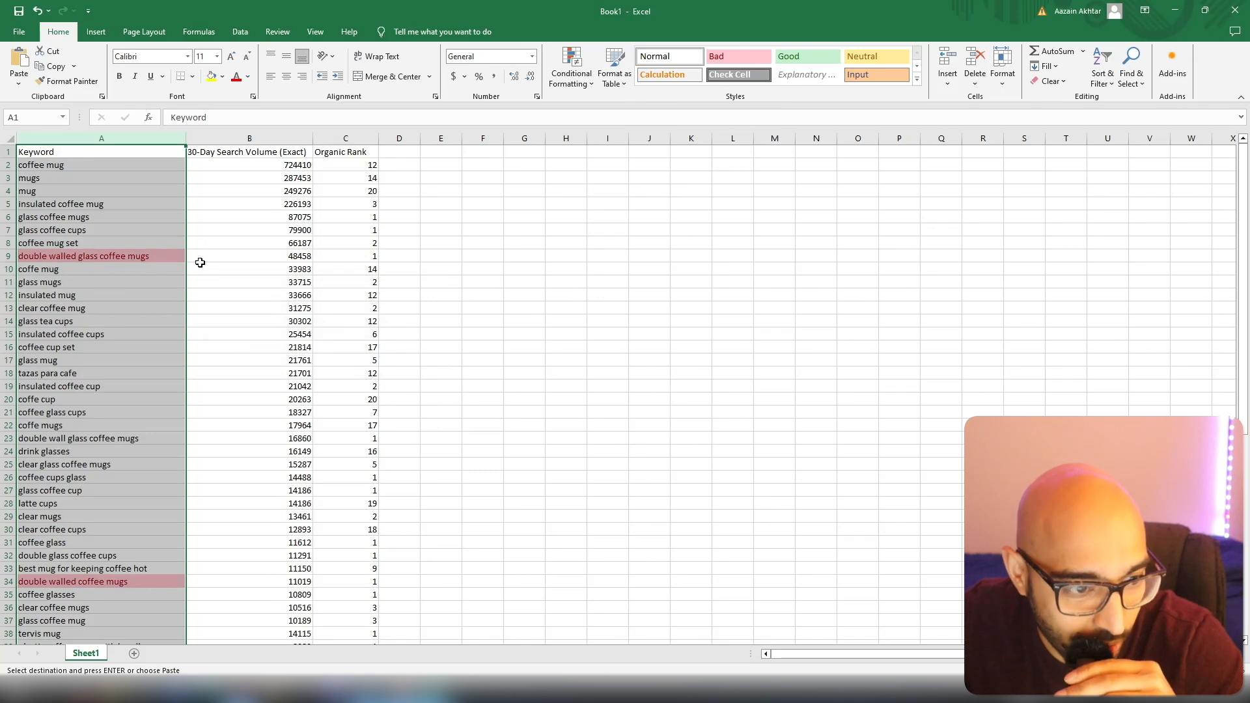
left_click(693, 345)
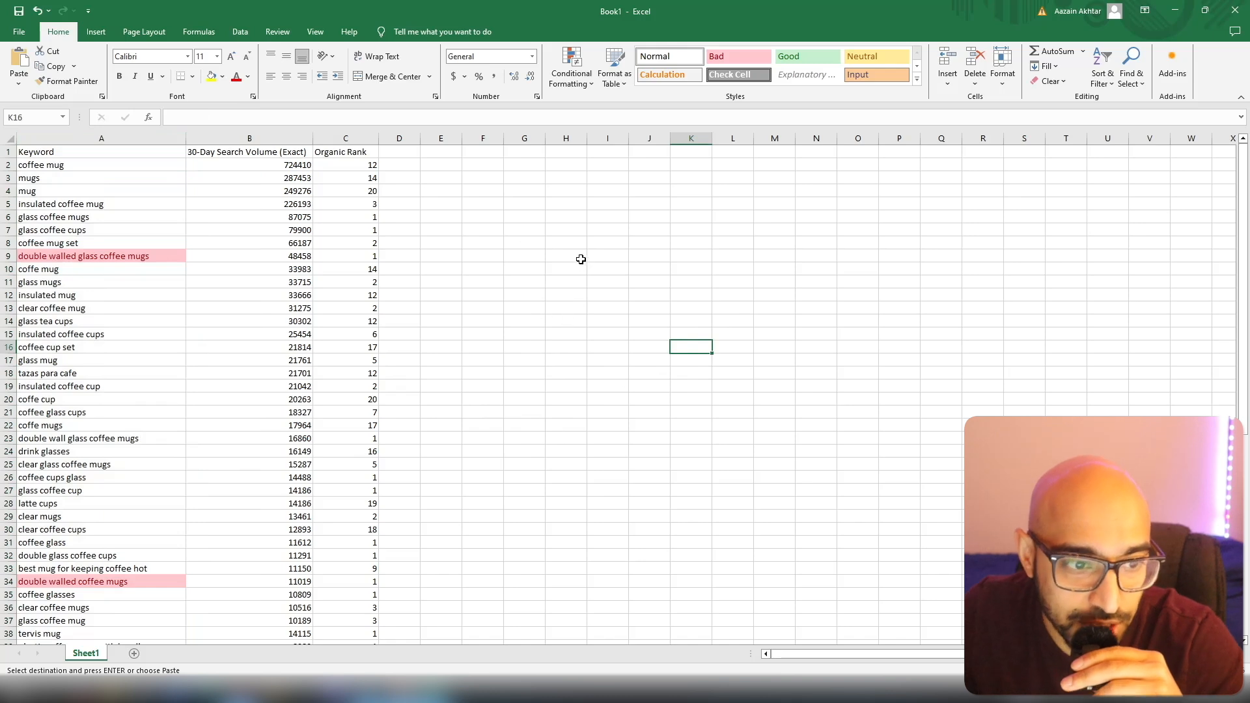
left_click(142, 168)
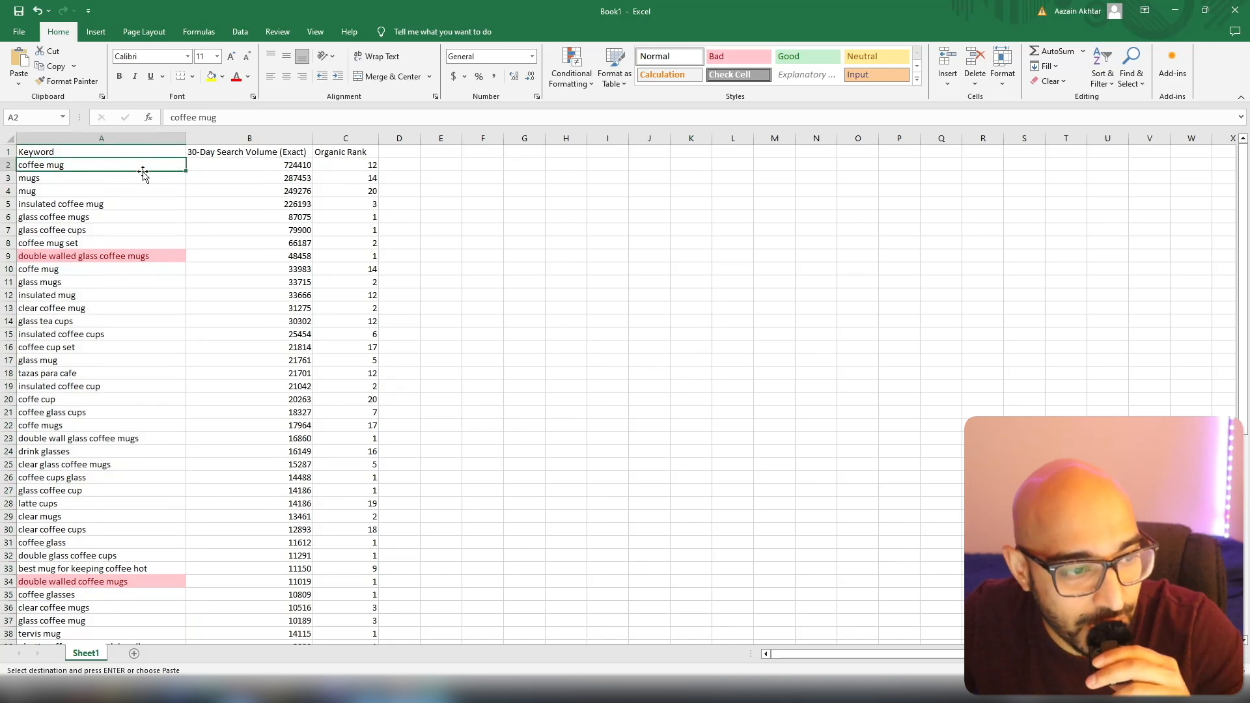
left_click(8, 165)
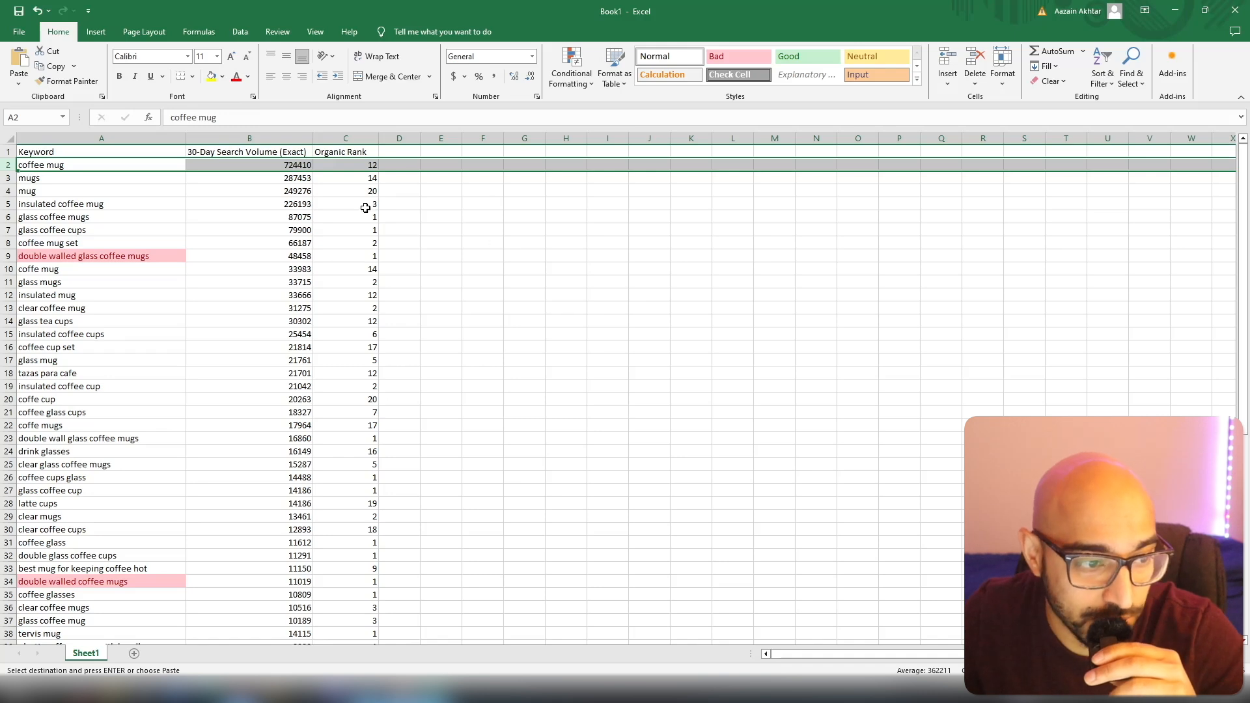
left_click(9, 177, "ctrl")
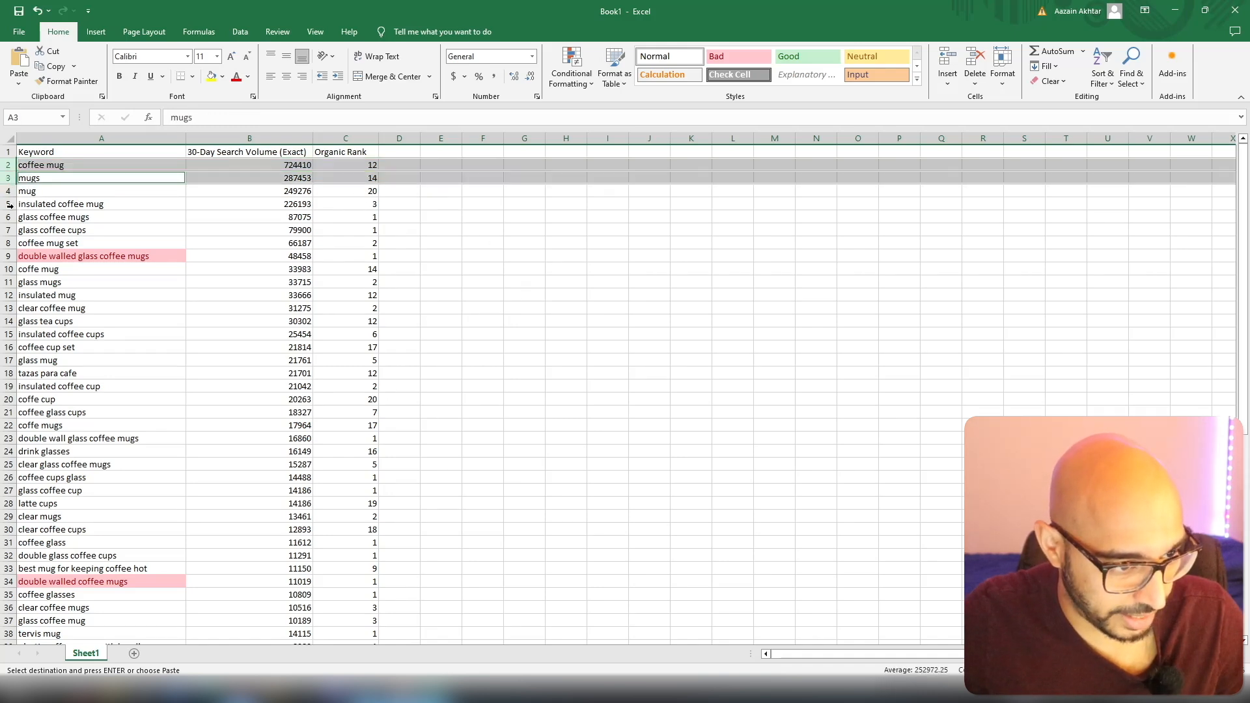
left_click(9, 203, "ctrl")
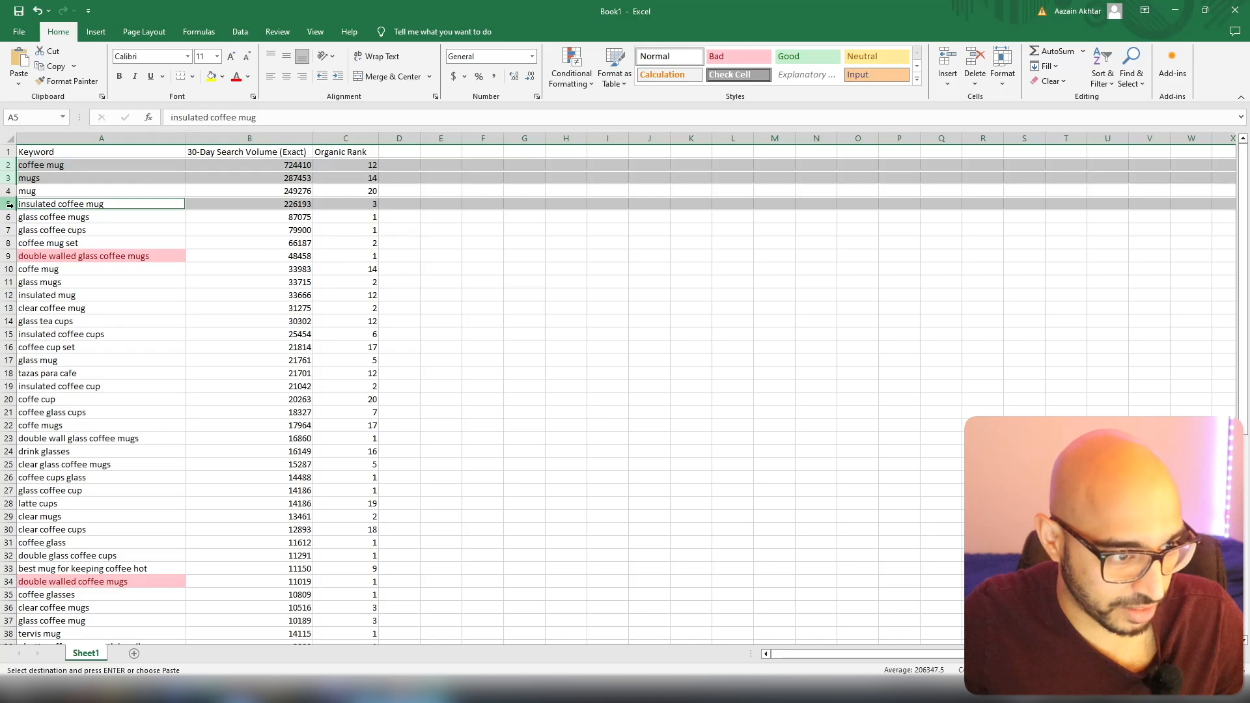
left_click(8, 191)
Select and delete the flagged double walled duplicates and the generic, misspelled, Spanish, plastic, Tervis, Bodum, made-in-USA and other less relevant keyword rows from the combined list.
left_click_drag(9, 165, 8, 191)
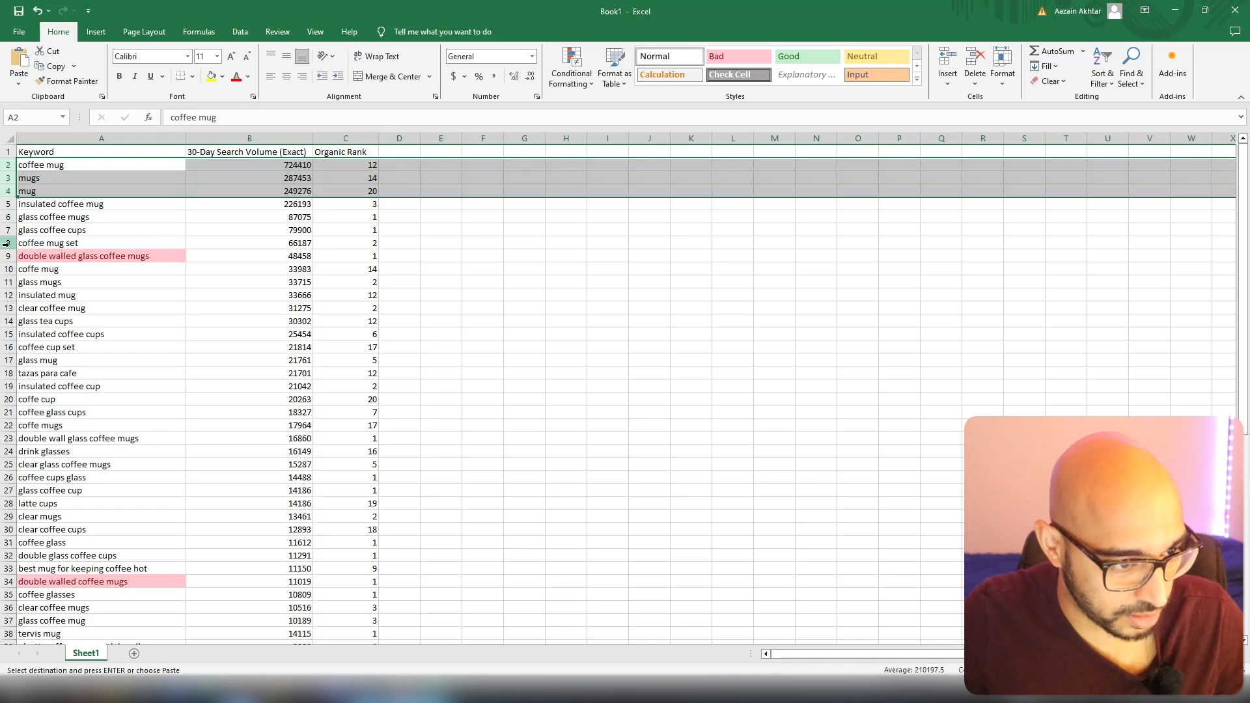
left_click(7, 257, "ctrl")
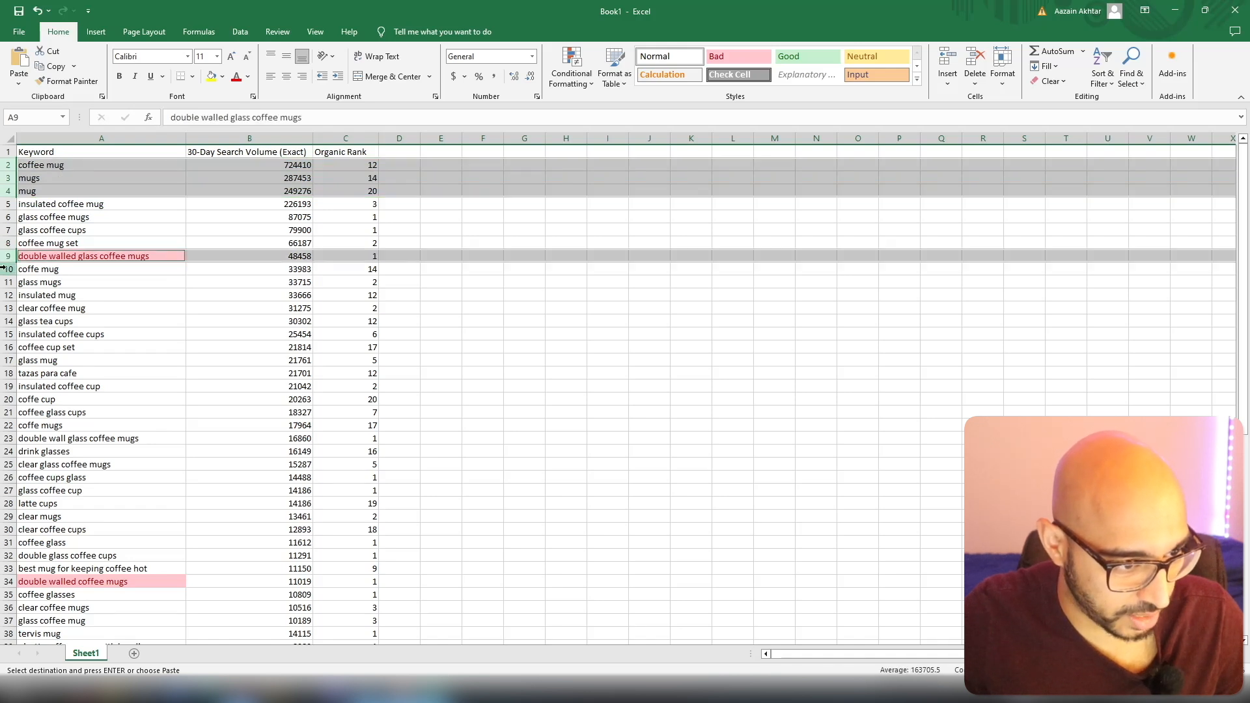
left_click(7, 269, "ctrl")
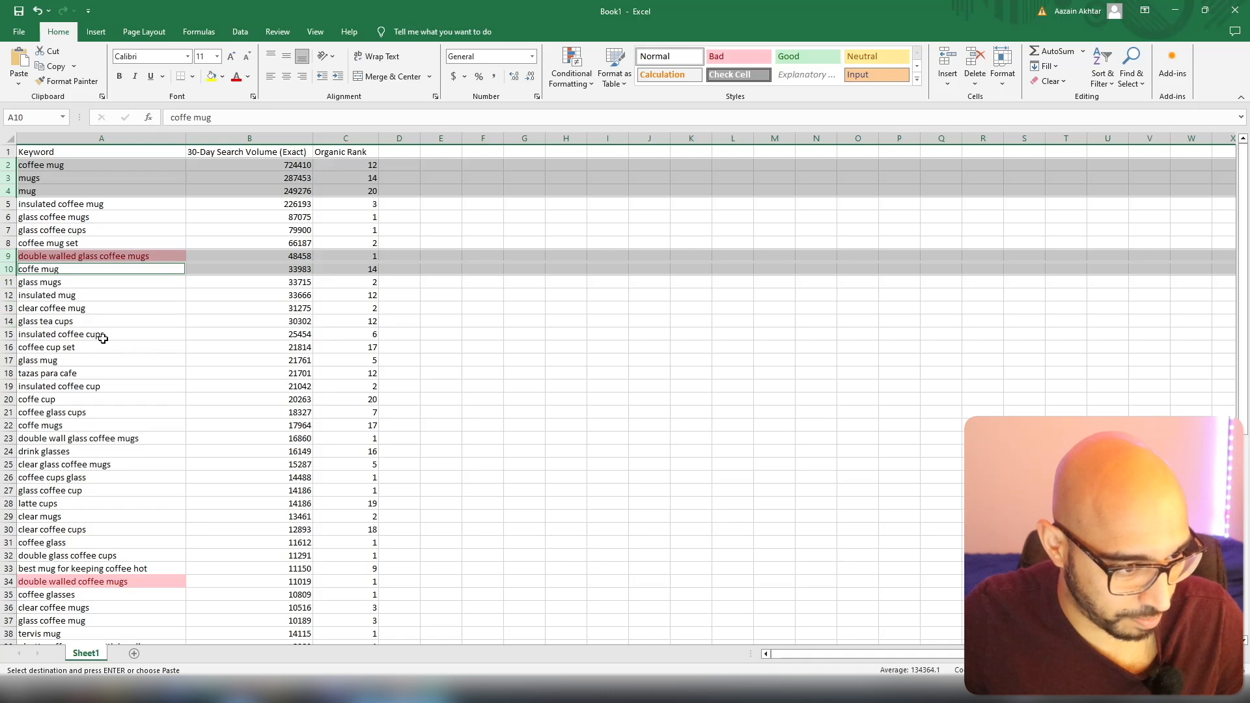
left_click(5, 347, "ctrl")
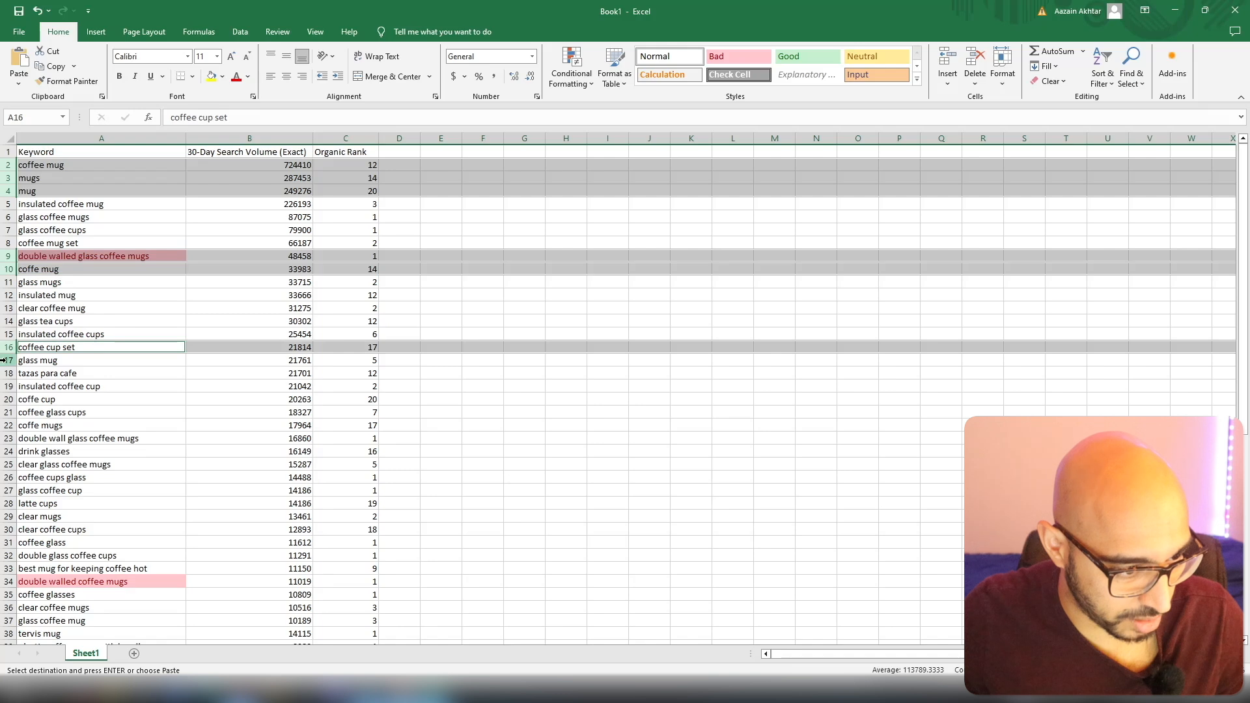
left_click(6, 373, "ctrl")
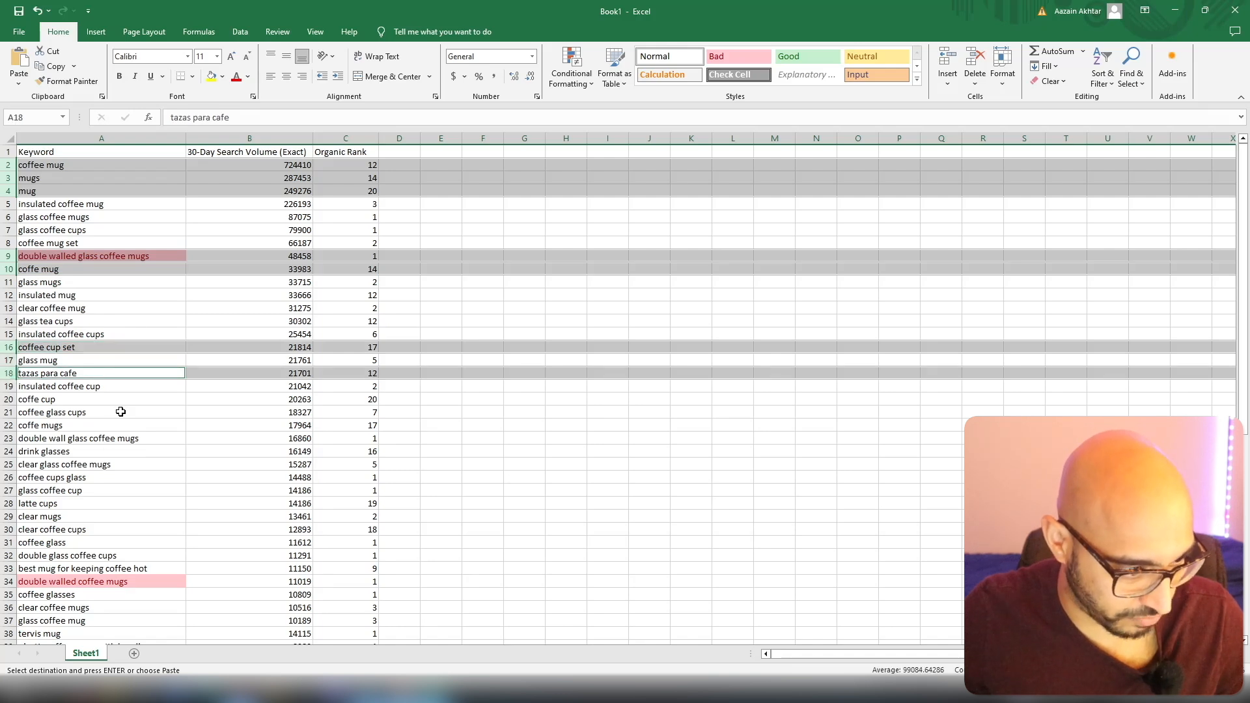
left_click(6, 399, "ctrl")
left_click(7, 426, "ctrl")
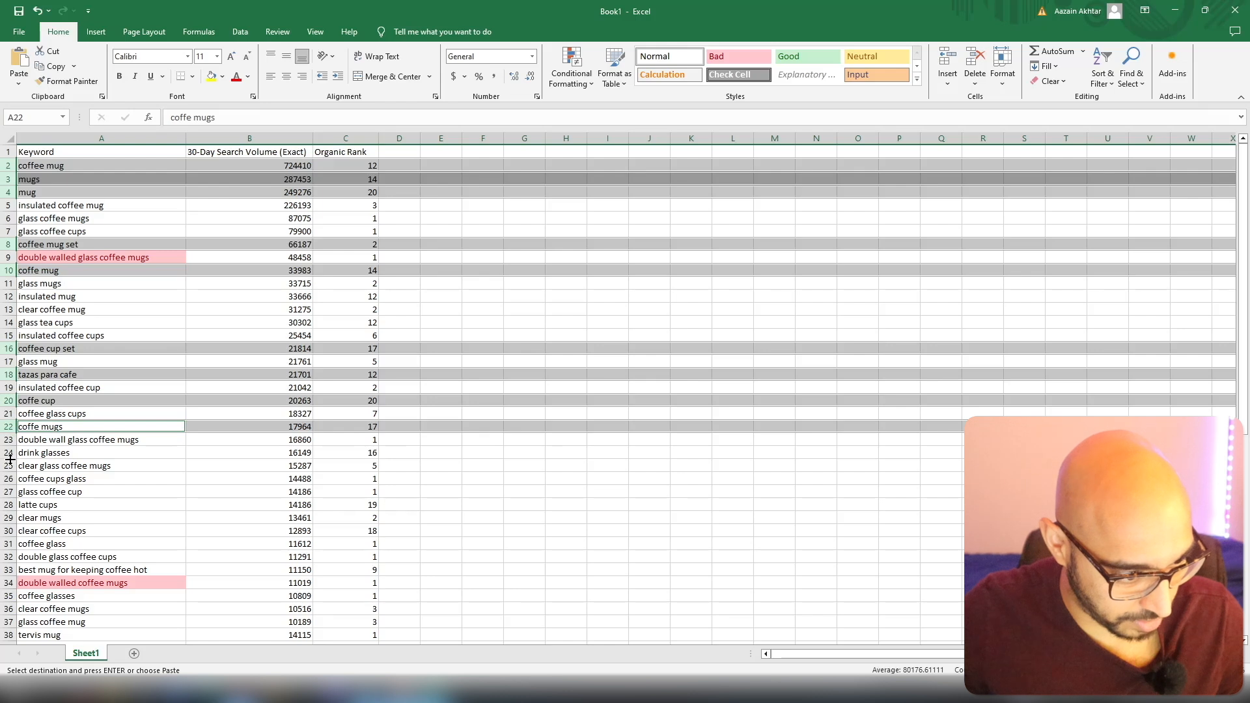
left_click(7, 453, "ctrl")
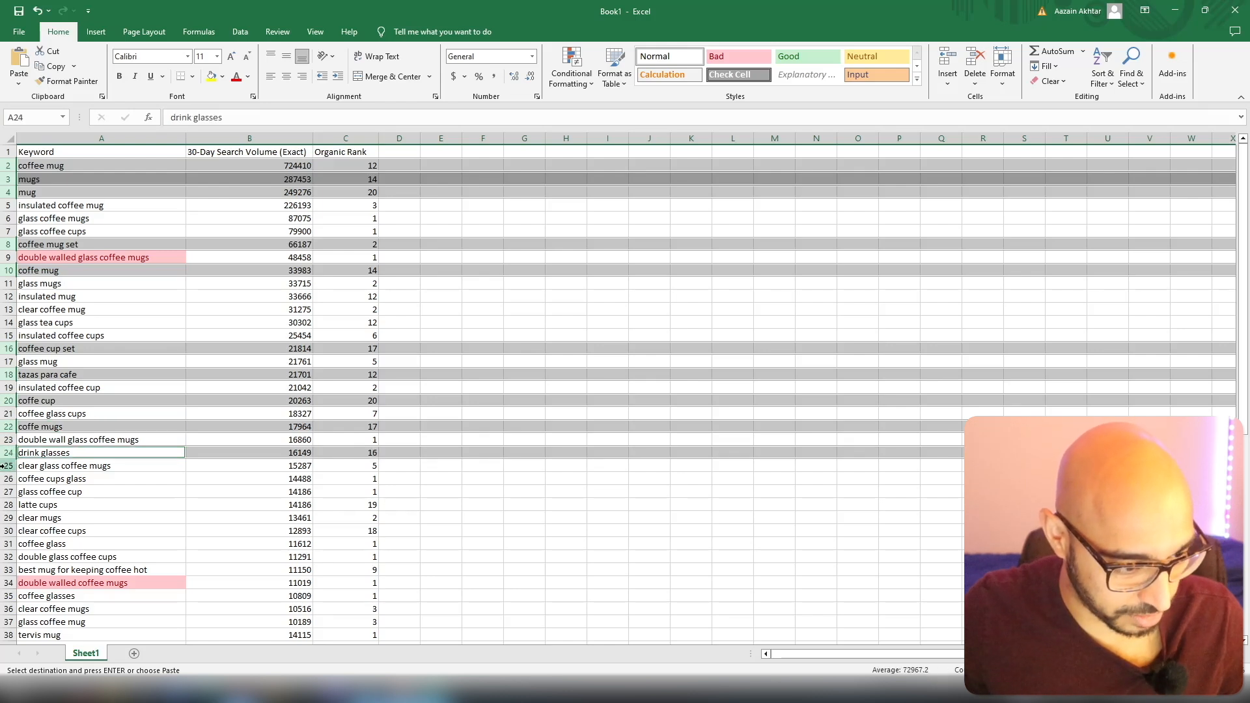
left_click(7, 465, "ctrl")
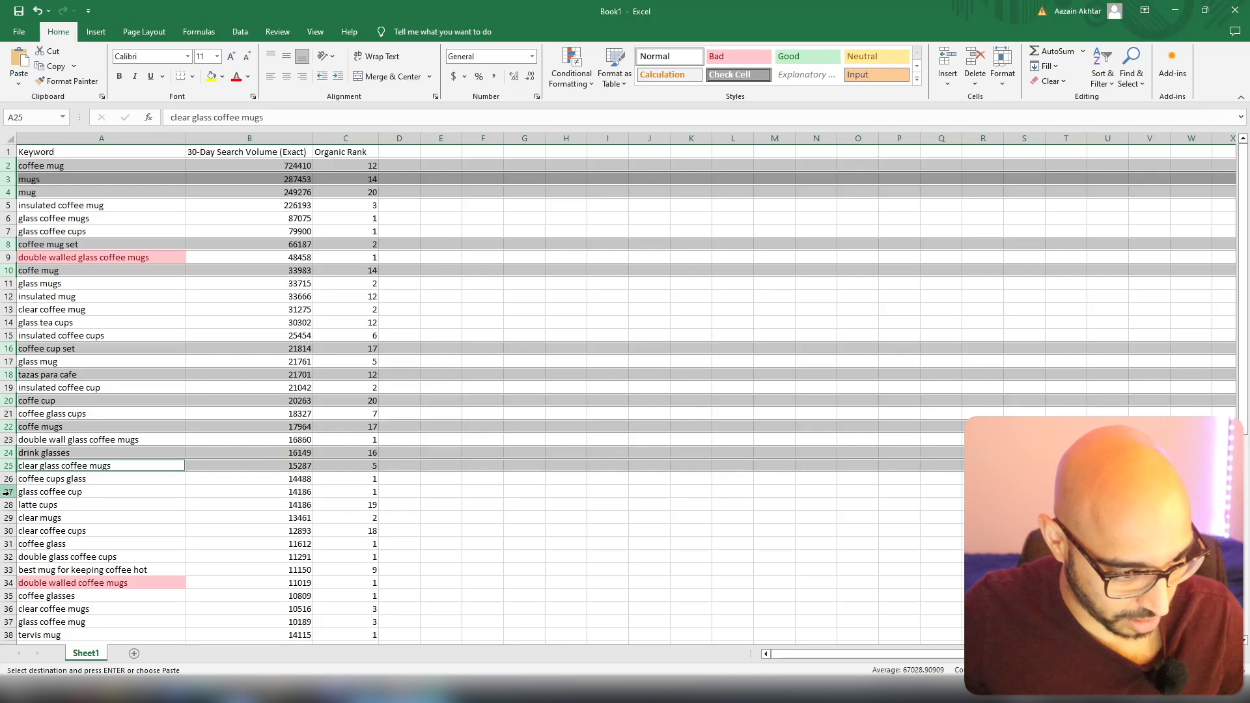
left_click(7, 505, "ctrl")
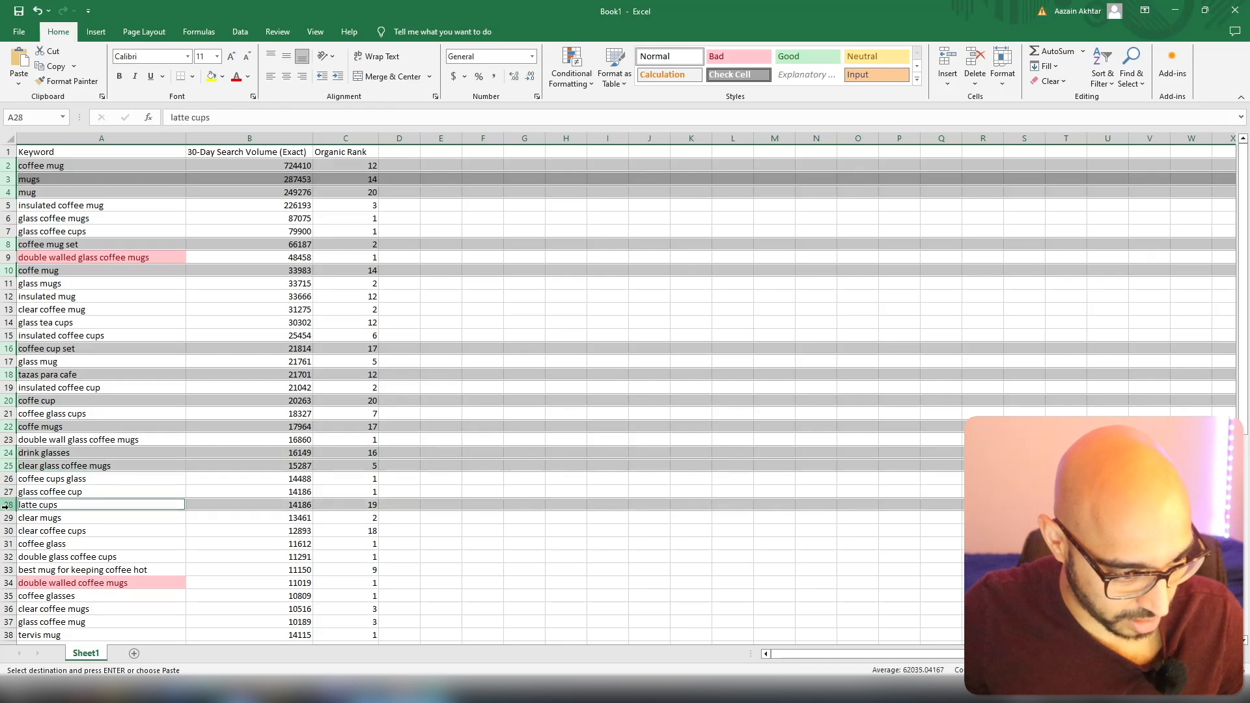
left_click(7, 544, "ctrl")
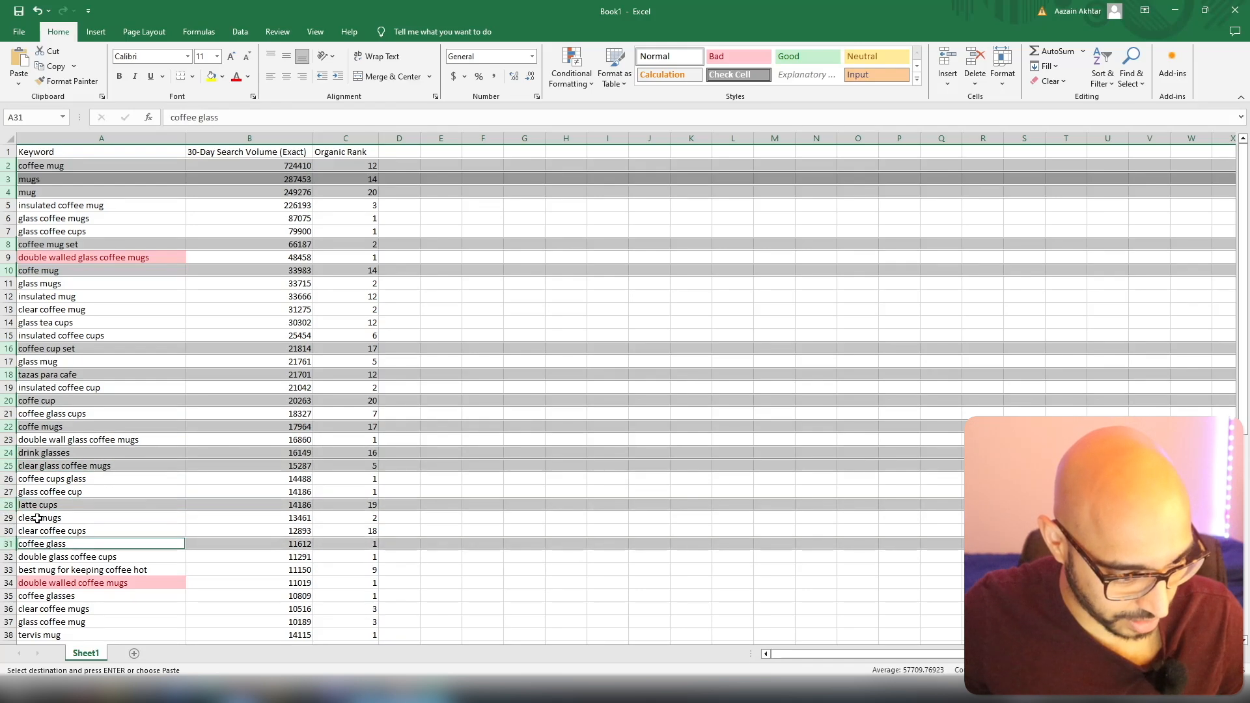
left_click(11, 569, "ctrl")
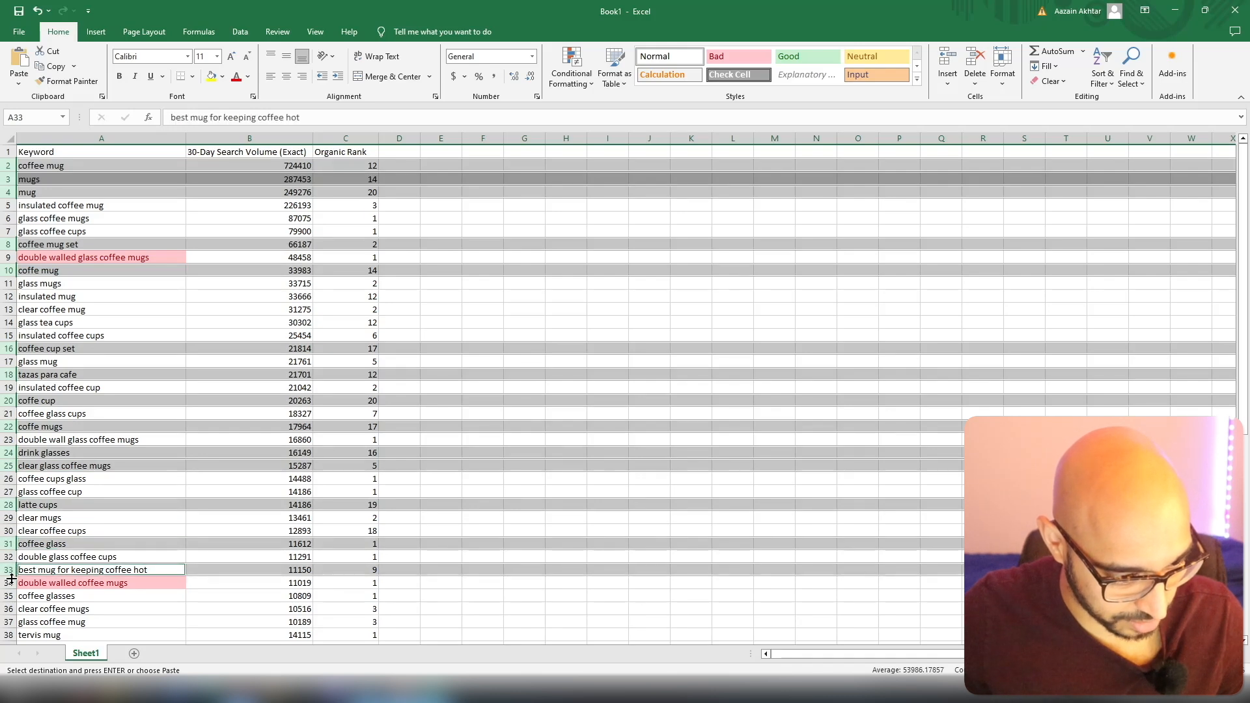
left_click(12, 582, "ctrl")
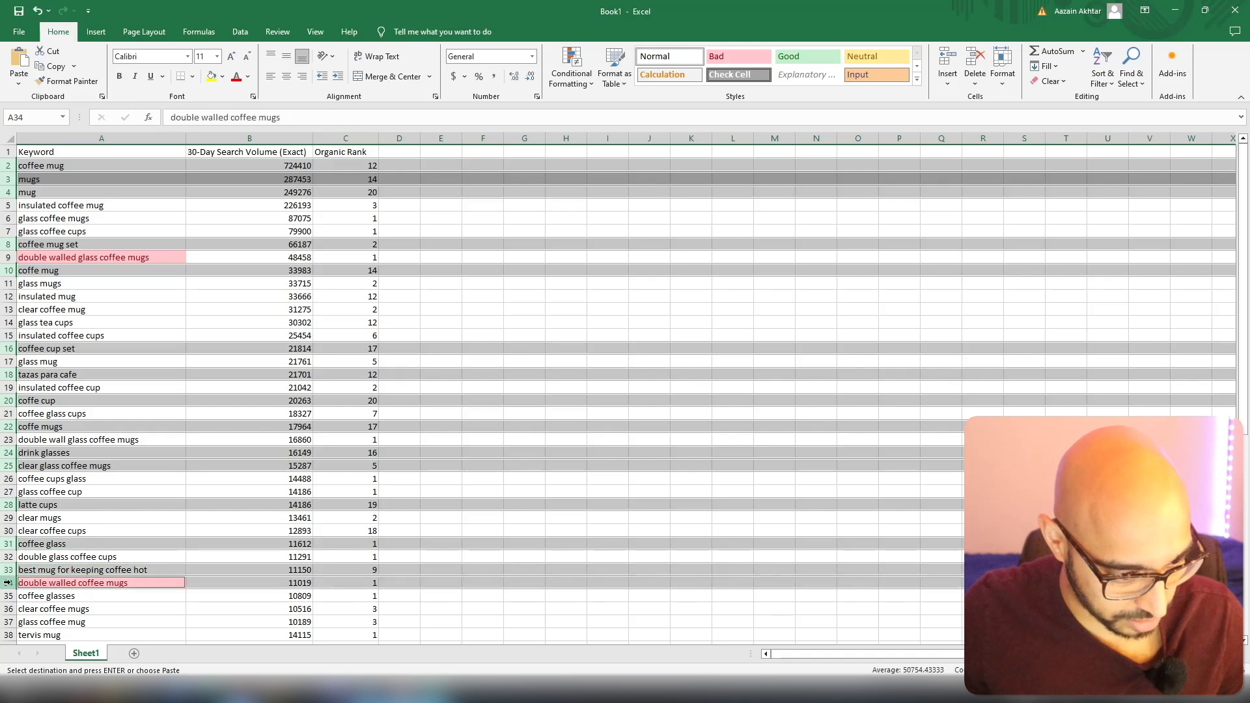
scroll(8, 203, "down", 10)
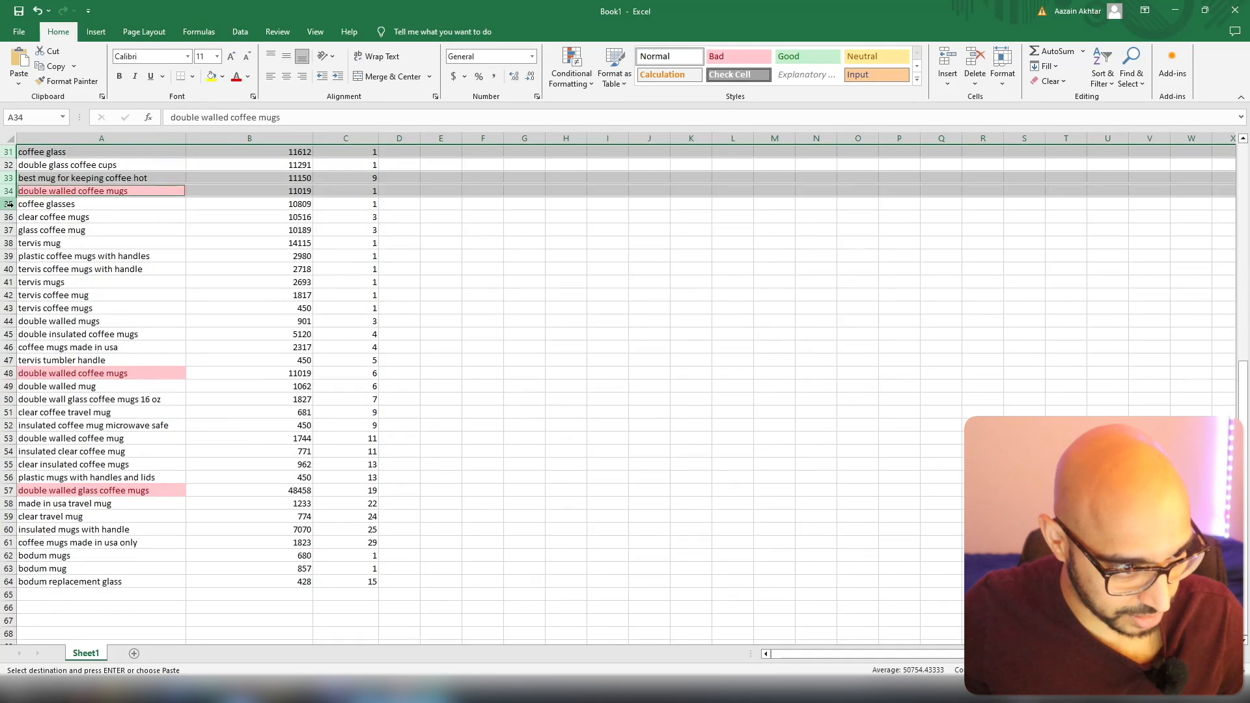
left_click(9, 243, "ctrl")
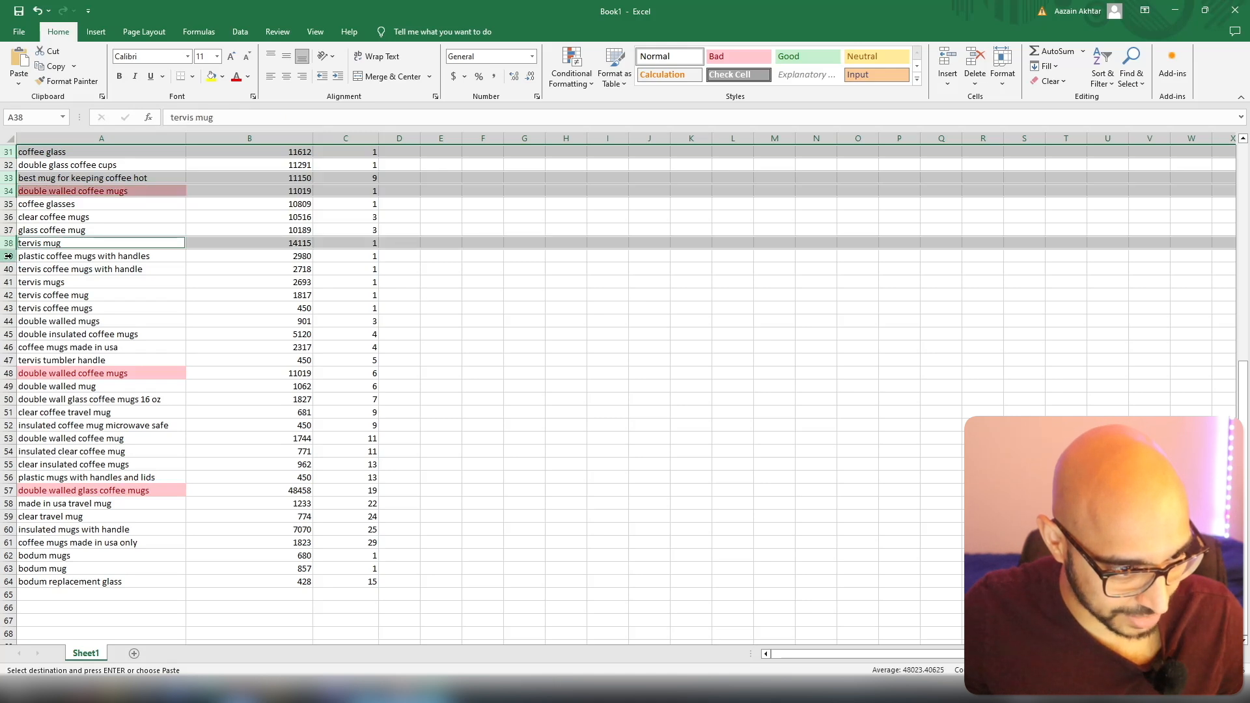
left_click(8, 256, "ctrl")
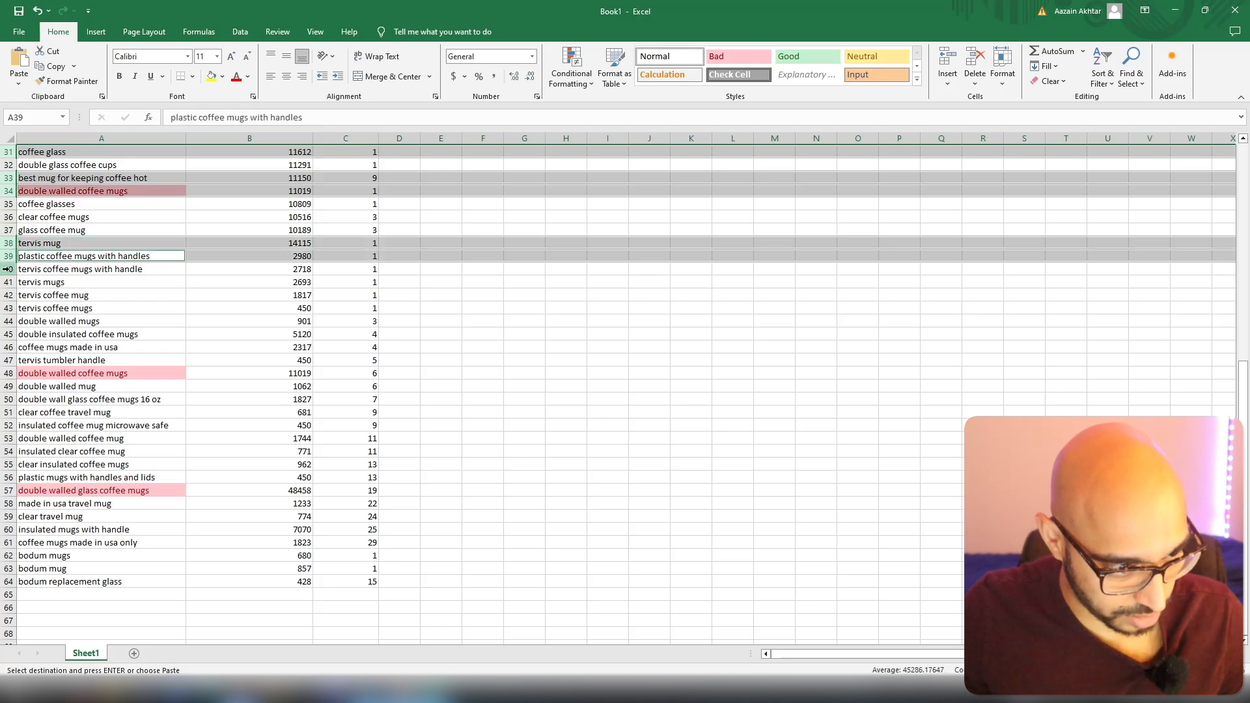
left_click(7, 269, "ctrl")
left_click(7, 282, "ctrl")
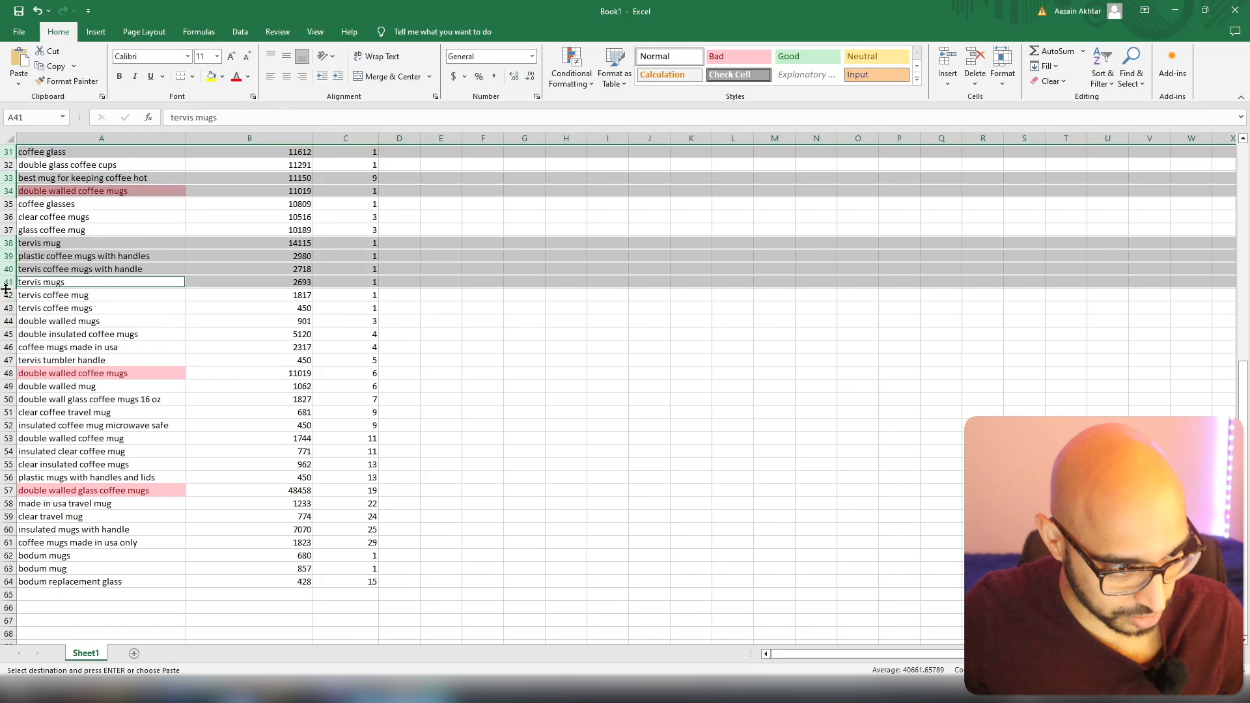
left_click(7, 295, "ctrl")
left_click(6, 308, "ctrl")
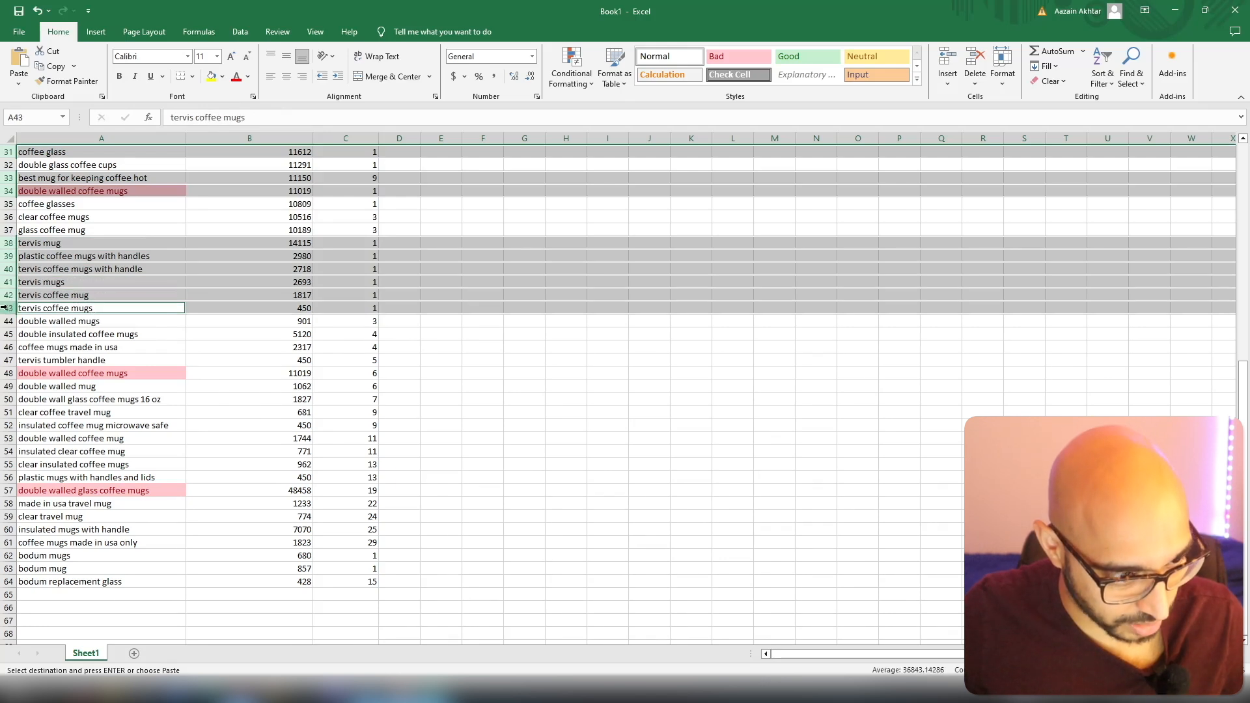
left_click(5, 347, "ctrl")
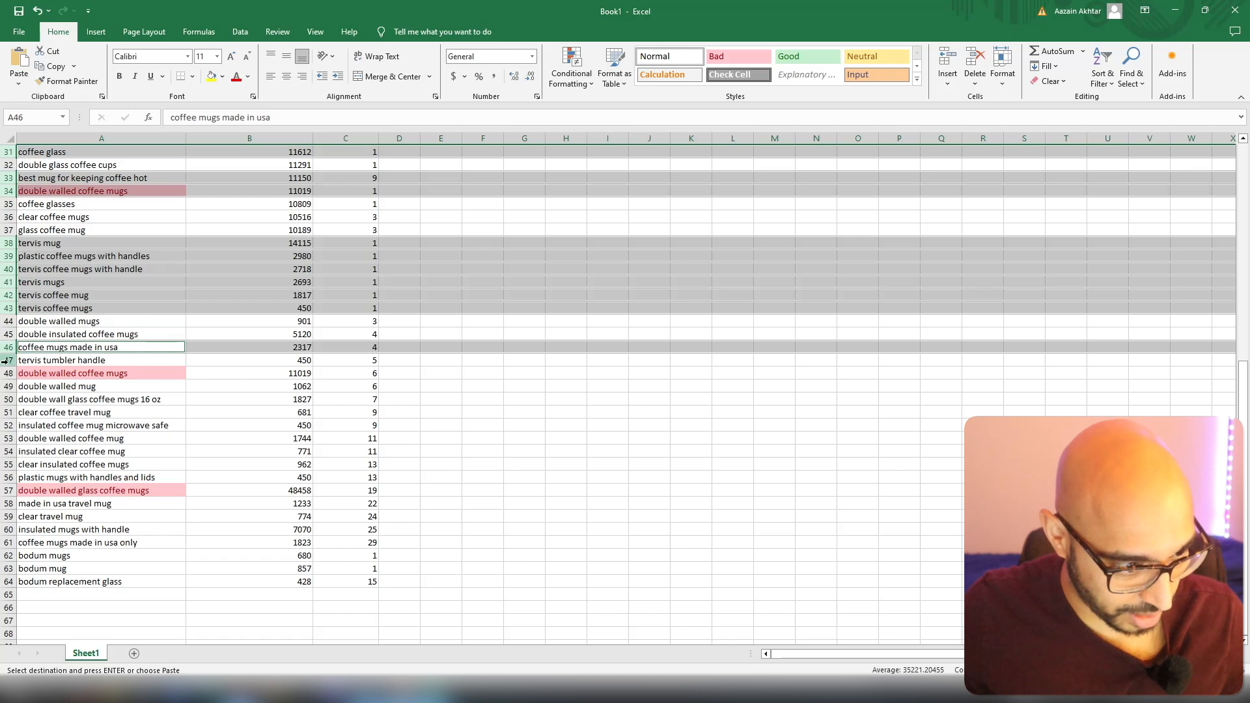
left_click(5, 360, "ctrl")
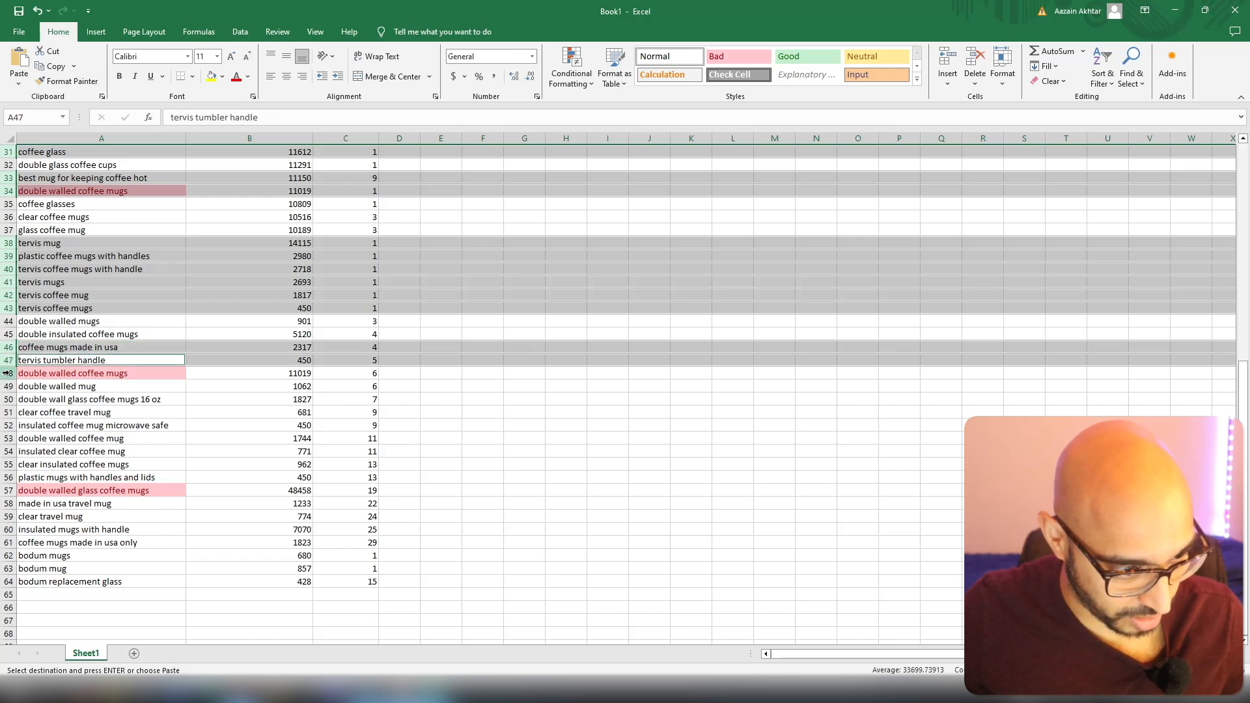
left_click(5, 373, "ctrl")
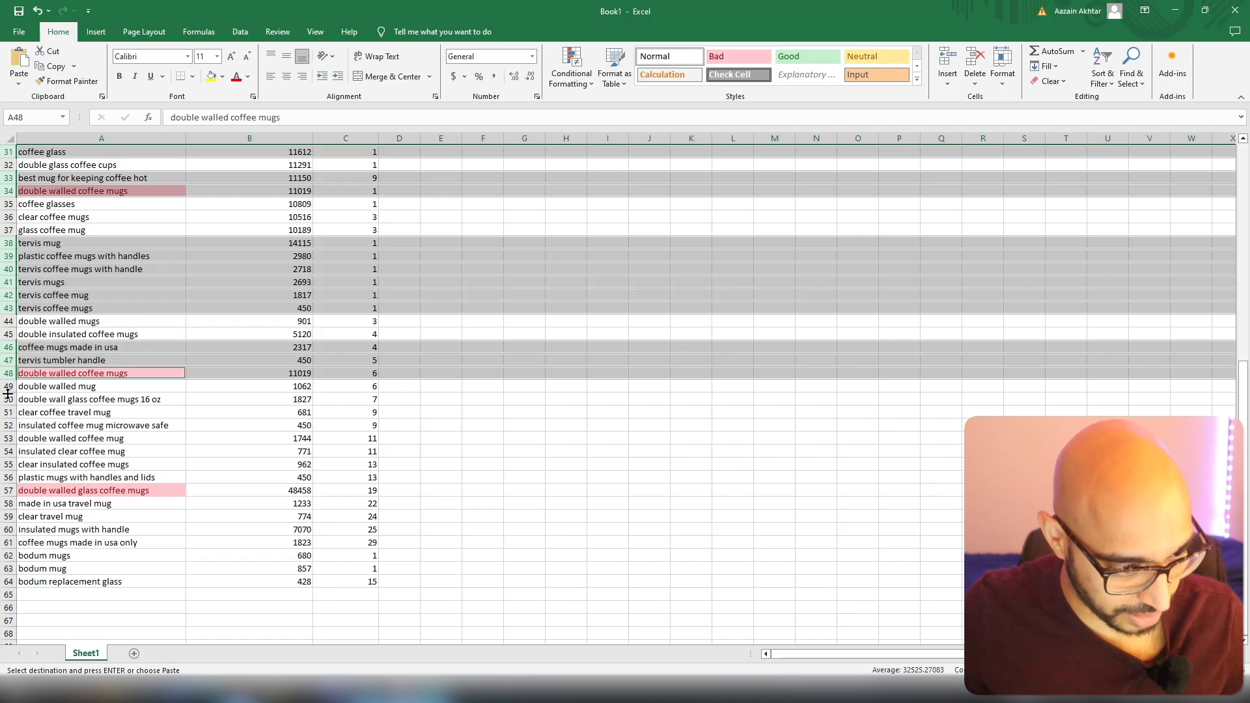
left_click(8, 399, "ctrl")
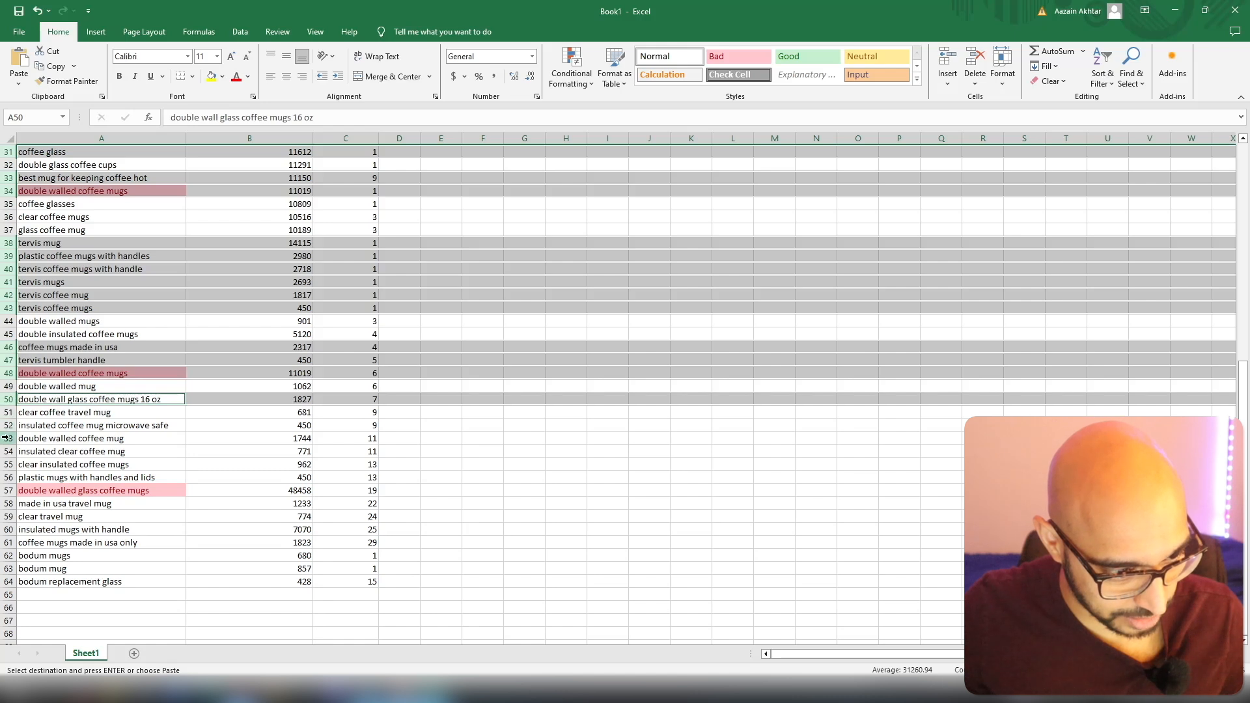
left_click(7, 491, "ctrl")
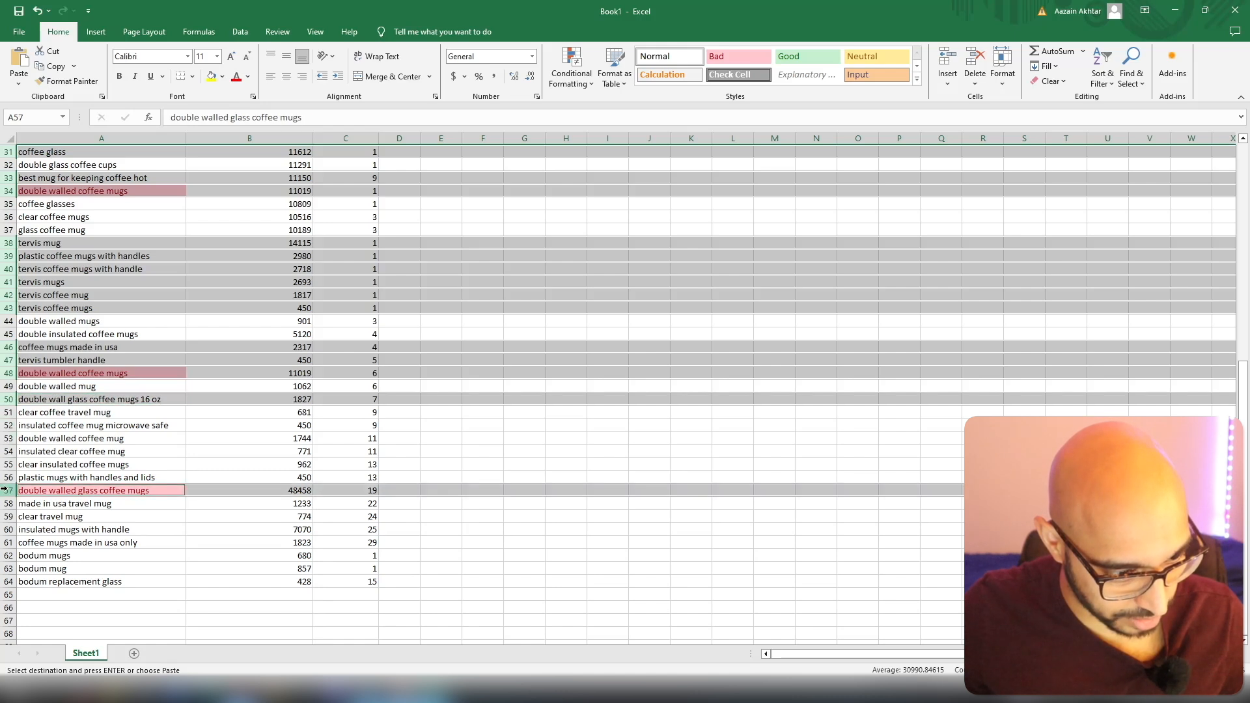
left_click(7, 478, "ctrl")
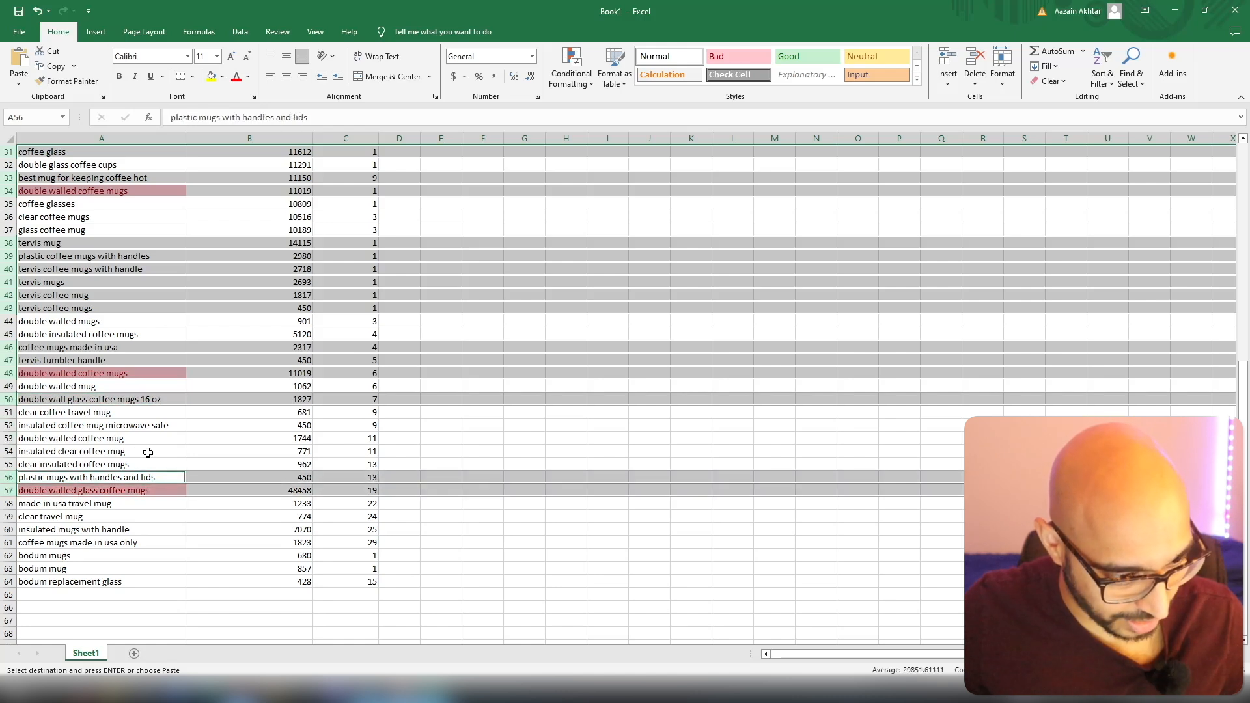
left_click(7, 503, "ctrl")
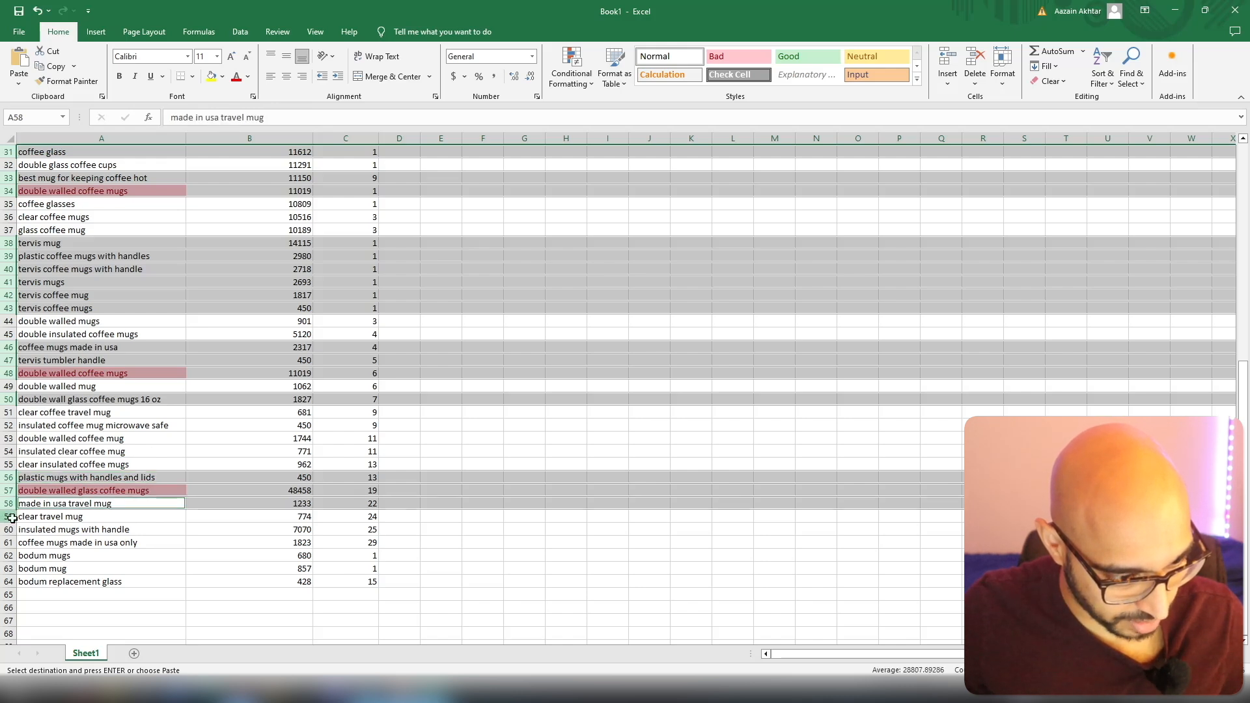
left_click(11, 518, "ctrl")
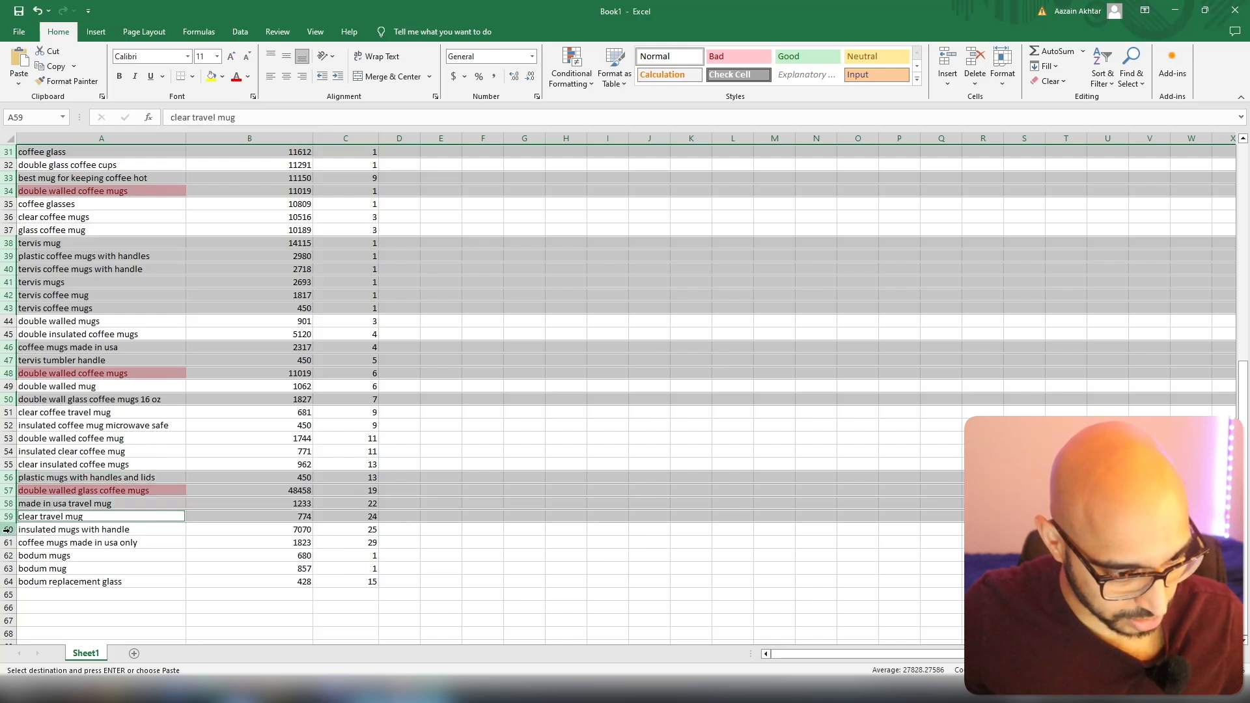
left_click(7, 543, "ctrl")
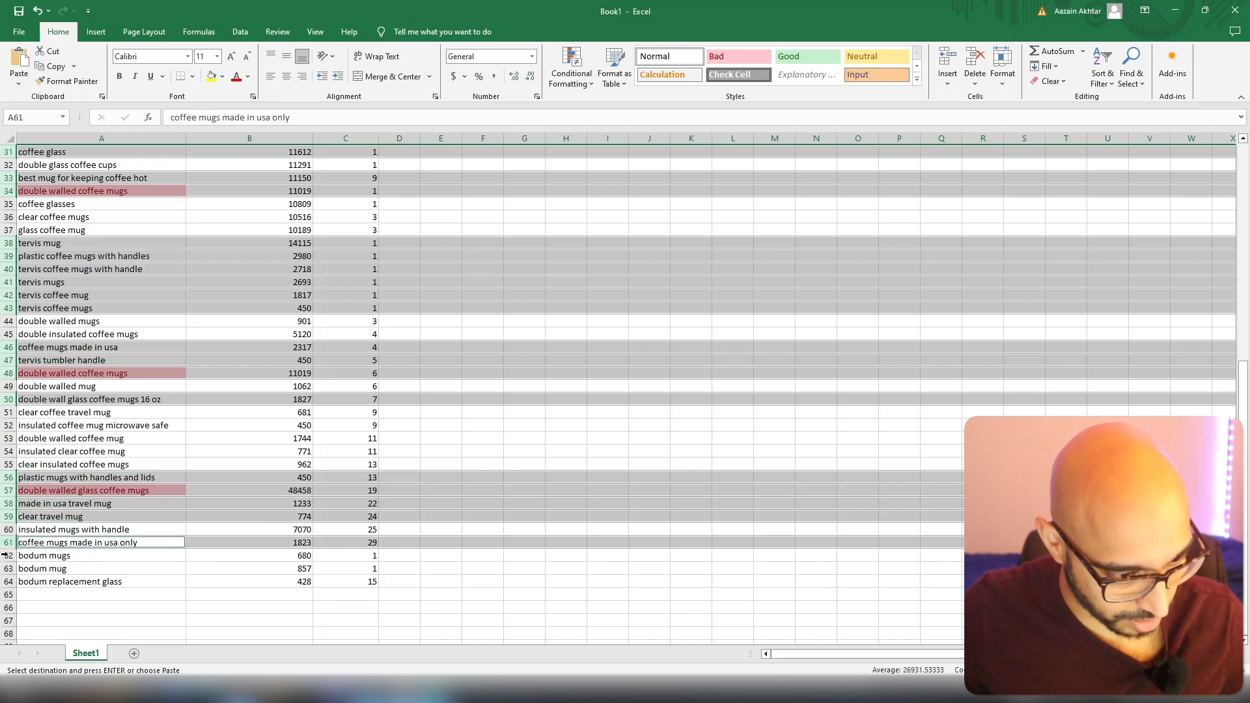
left_click(7, 556, "ctrl")
left_click(7, 568, "ctrl")
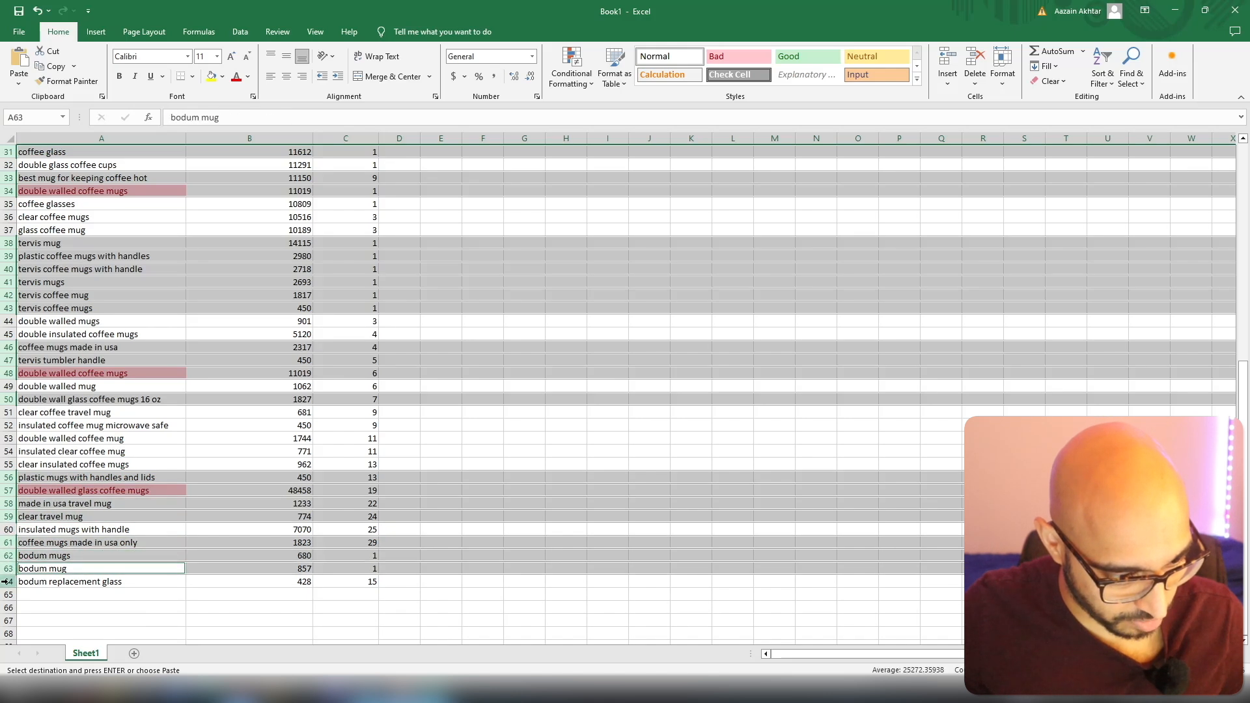
left_click(7, 581, "ctrl")
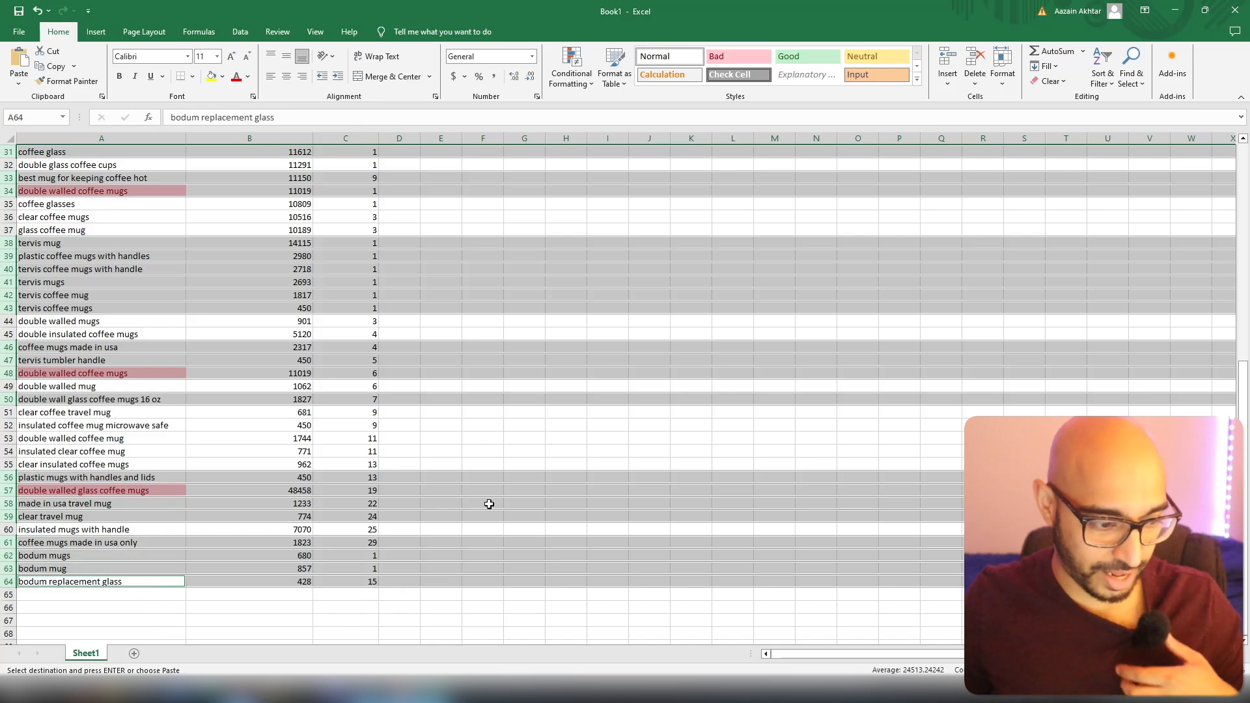
scroll(489, 504, "up", 10)
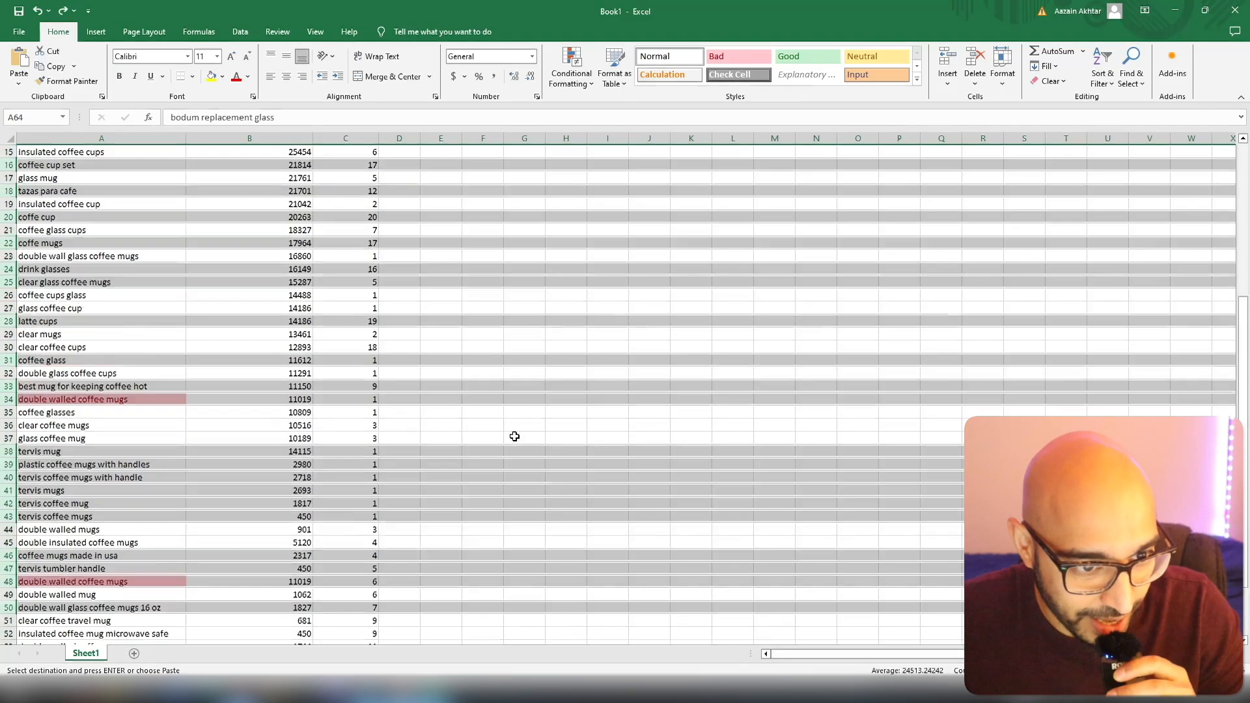
key("ctrl+minus")
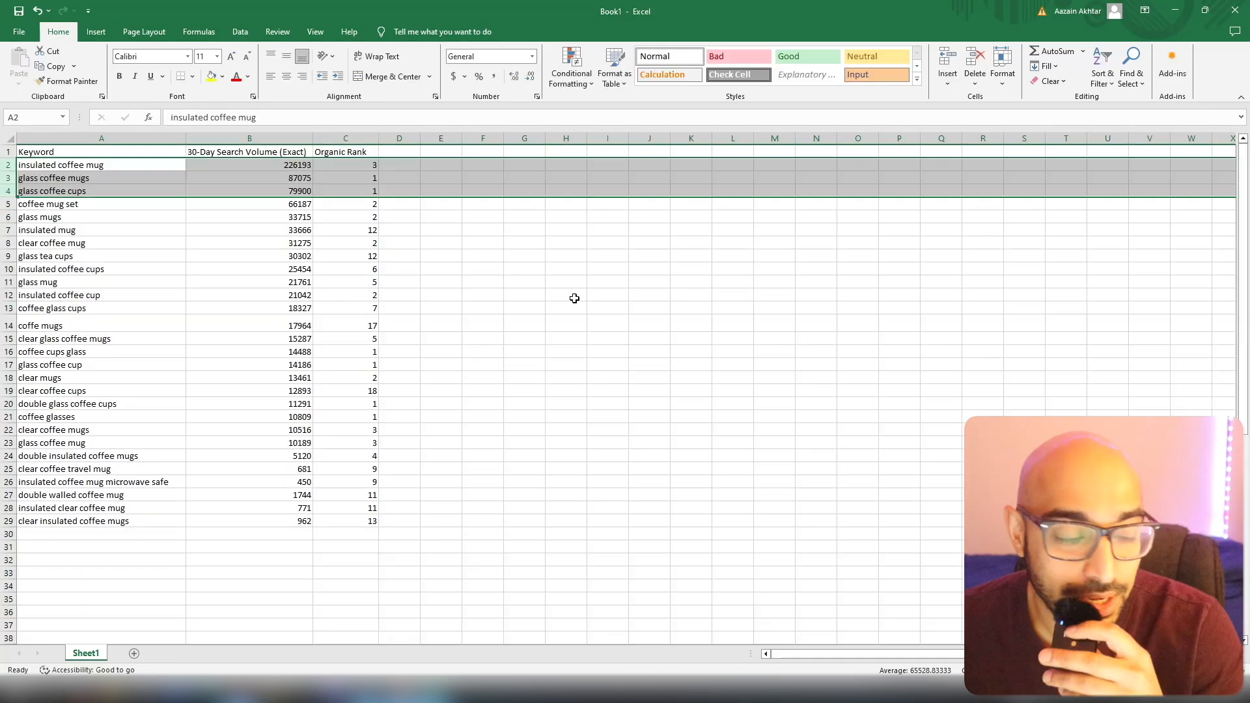